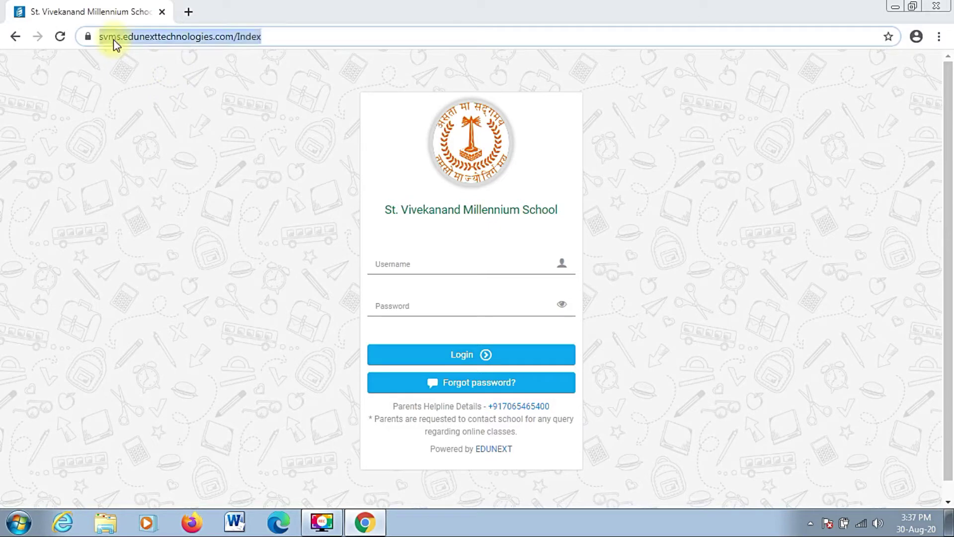
# - Log in to the St. Vivekanand Millennium School portal with the account username and password
pyautogui.click(133, 87)
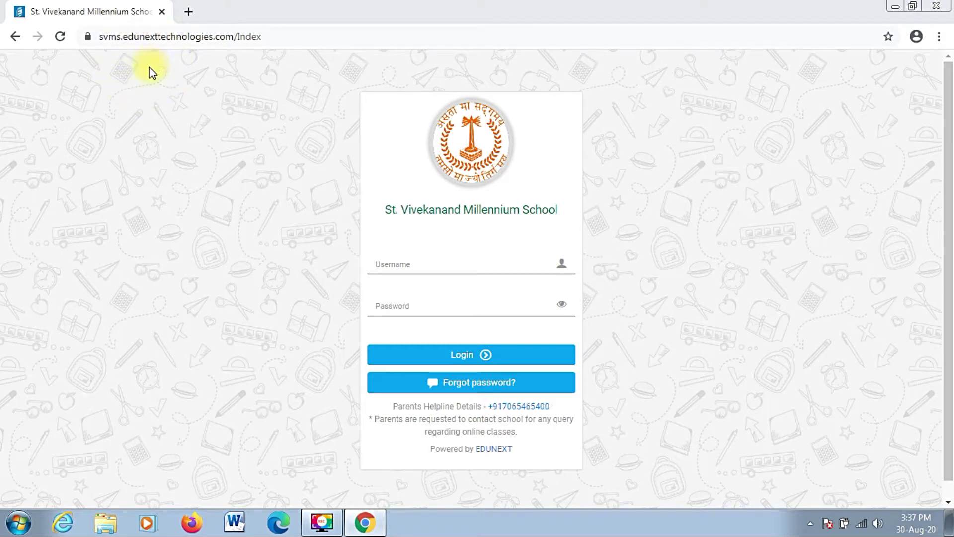
pyautogui.click(440, 264)
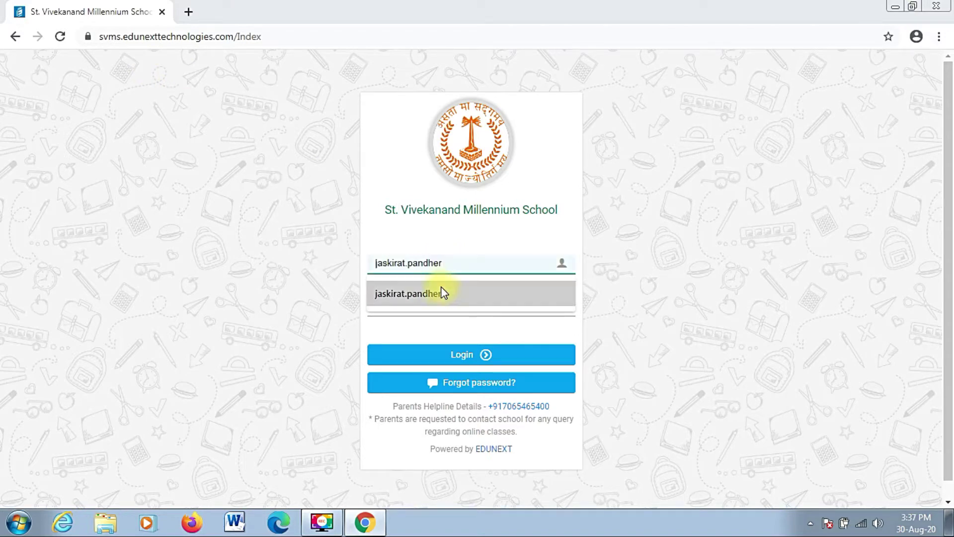
pyautogui.click(440, 293)
pyautogui.click(431, 308)
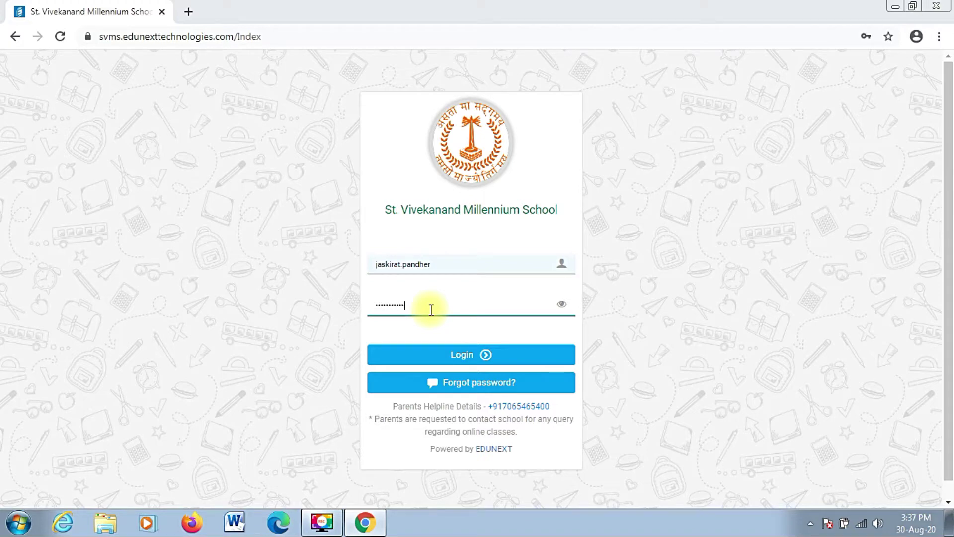
pyautogui.click(450, 361)
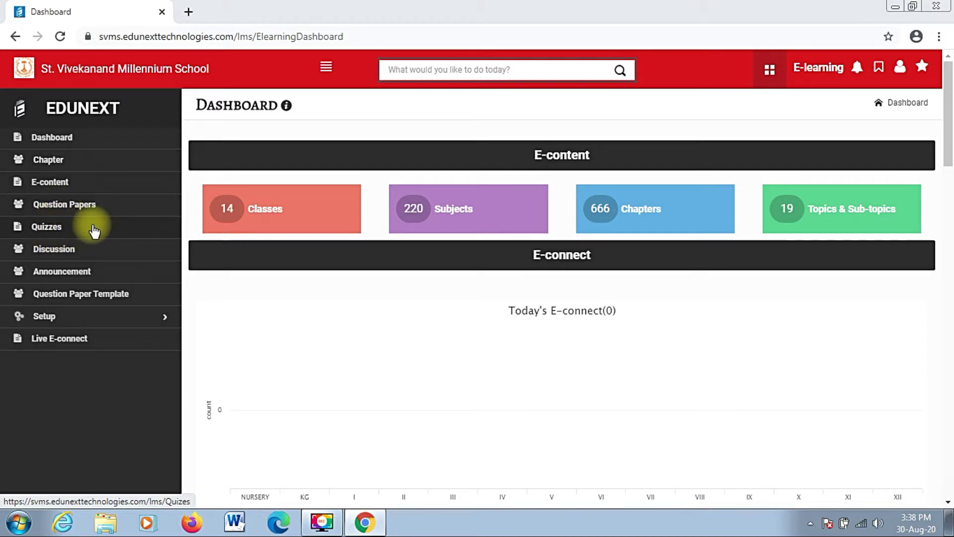
# - Open the chapter list for the COMPUTER subject of class VIII in the e-learning module
pyautogui.click(60, 162)
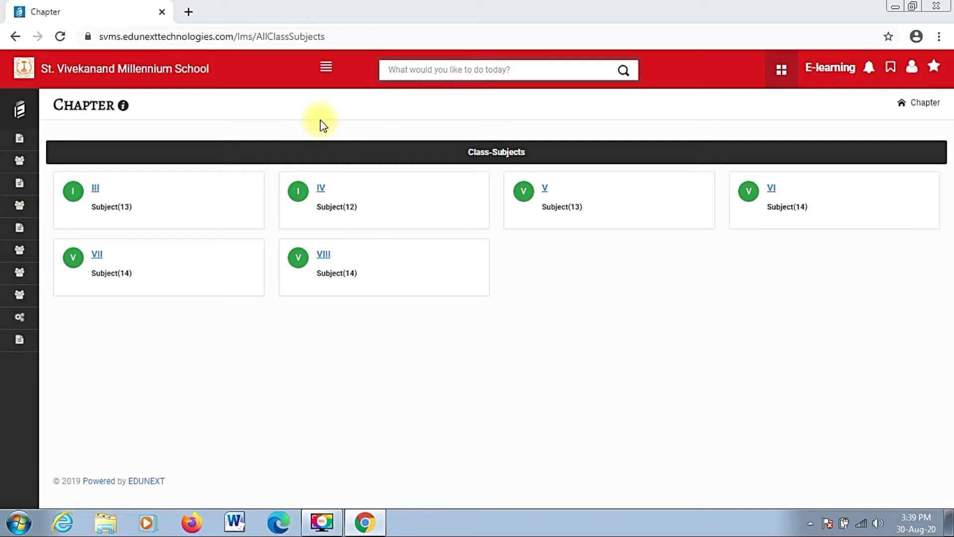
pyautogui.click(324, 256)
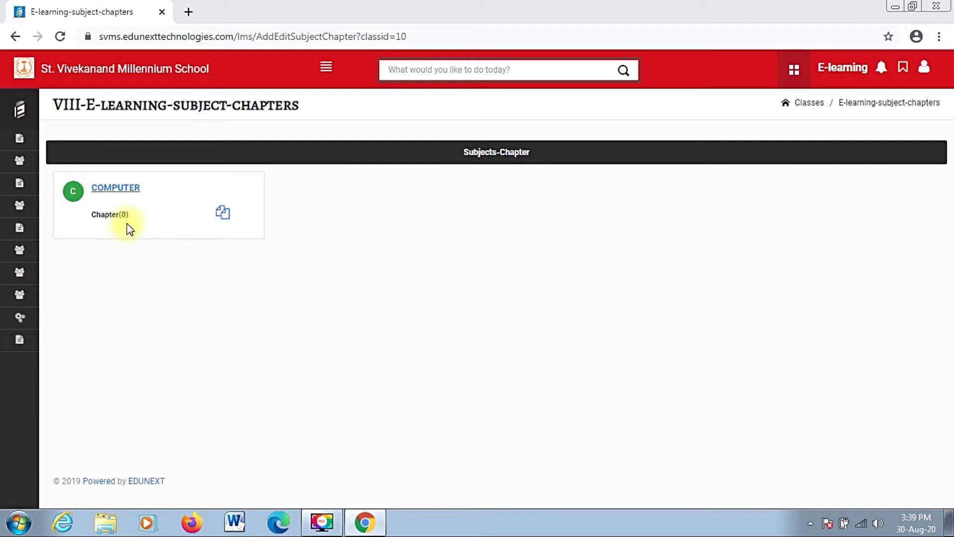
pyautogui.moveTo(88, 211); pyautogui.dragTo(126, 216)
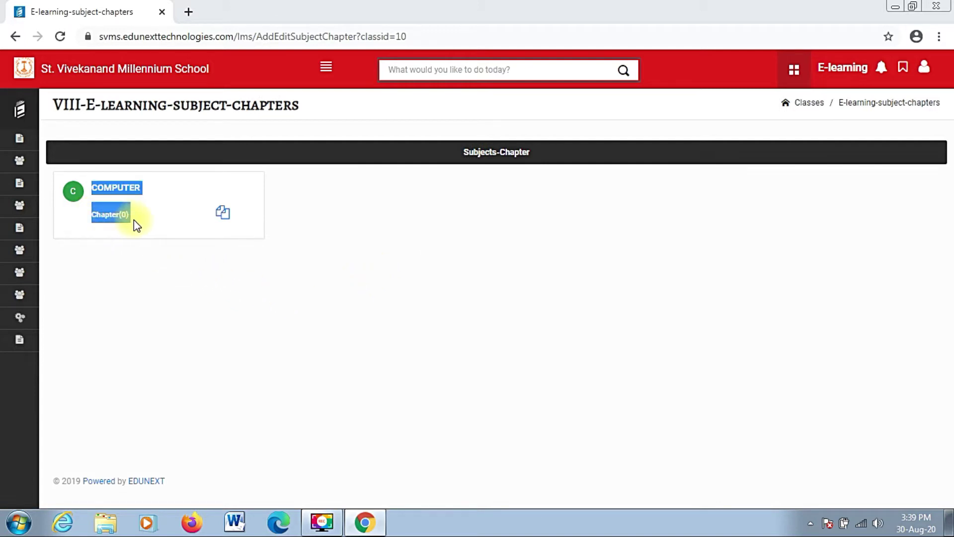
pyautogui.click(158, 228)
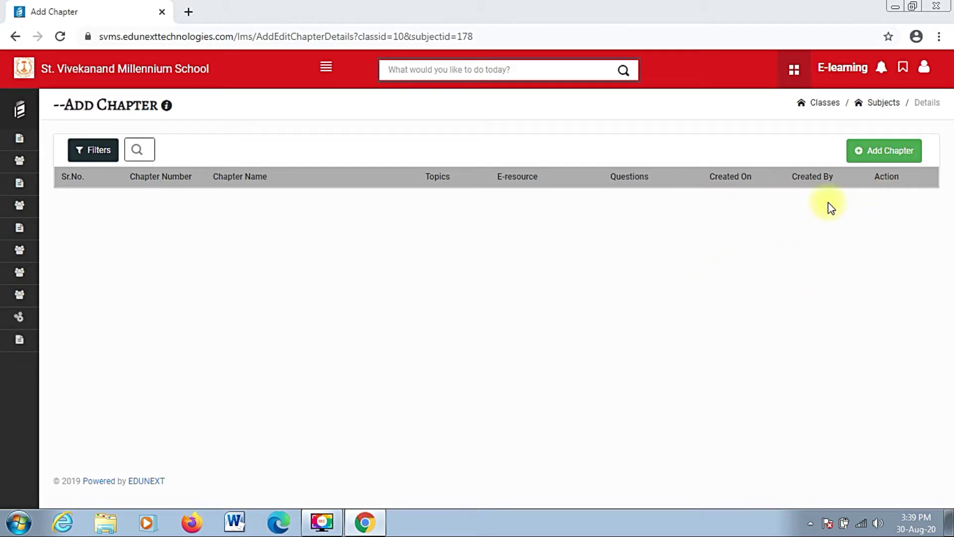
# - Add a chapter with the number "Chapter 1" and the name "Intro to windows", leaving the description blank, and save it
pyautogui.click(887, 155)
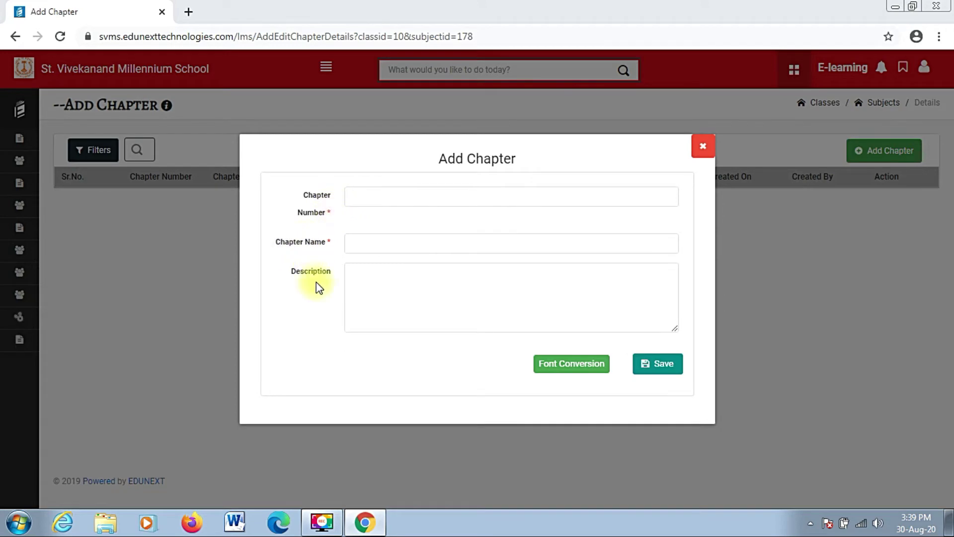
pyautogui.click(389, 197)
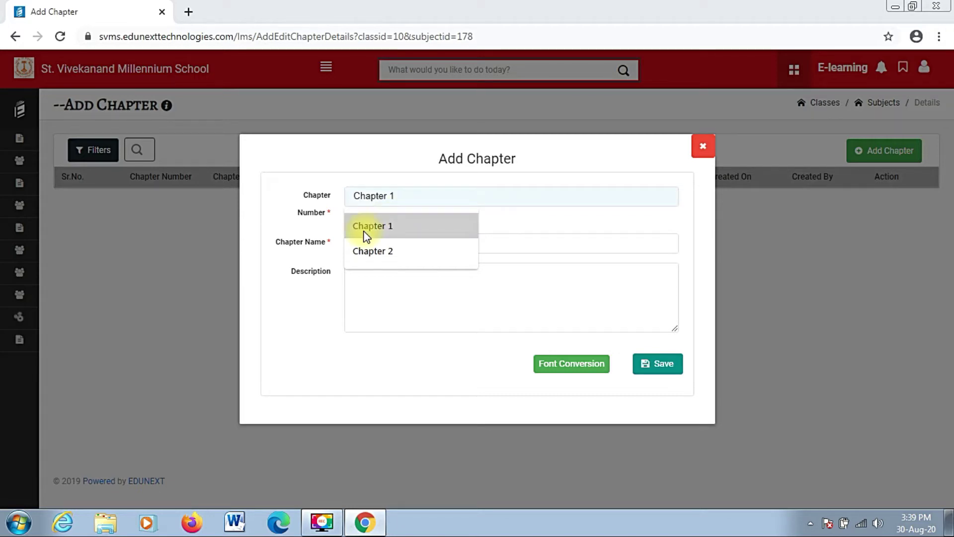
pyautogui.click(380, 232)
pyautogui.click(395, 250)
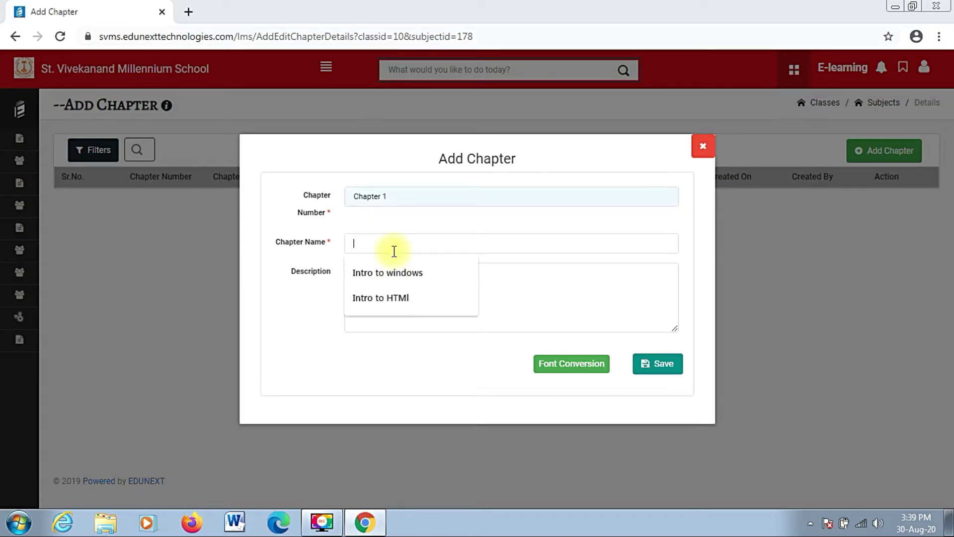
pyautogui.click(419, 273)
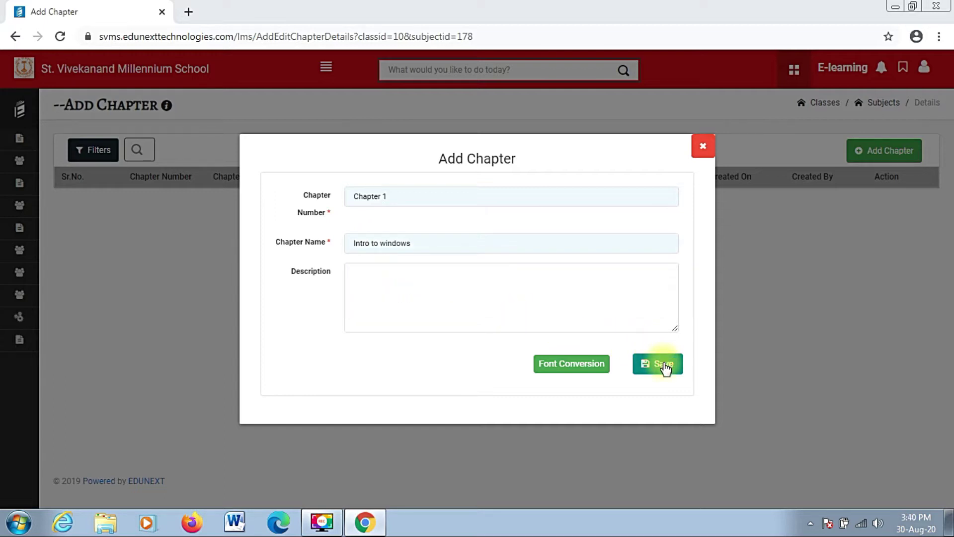
pyautogui.click(393, 296)
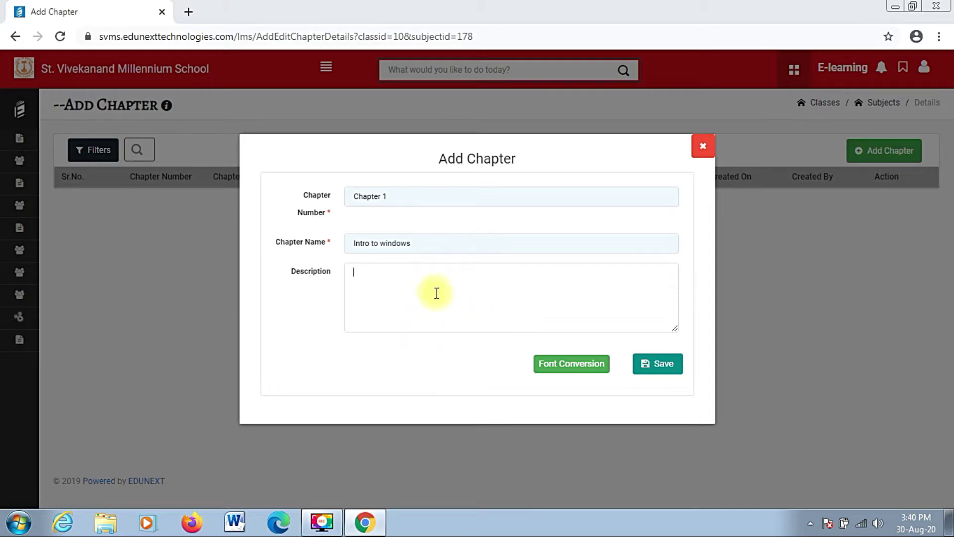
pyautogui.click(653, 369)
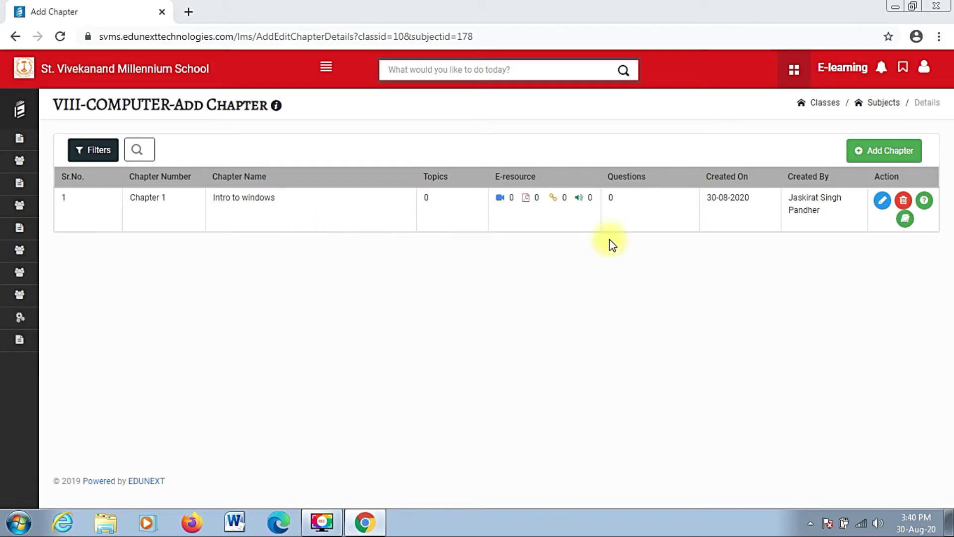
# - Add a second chapter with the number "Chapter 2" and the name "Intro to HTML", leaving the description blank, and save it
pyautogui.click(904, 152)
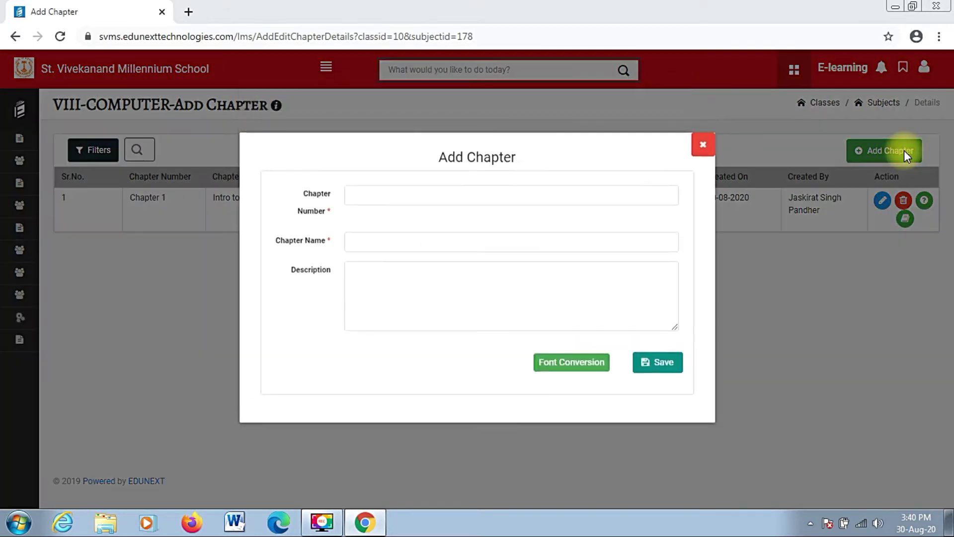
pyautogui.click(462, 201)
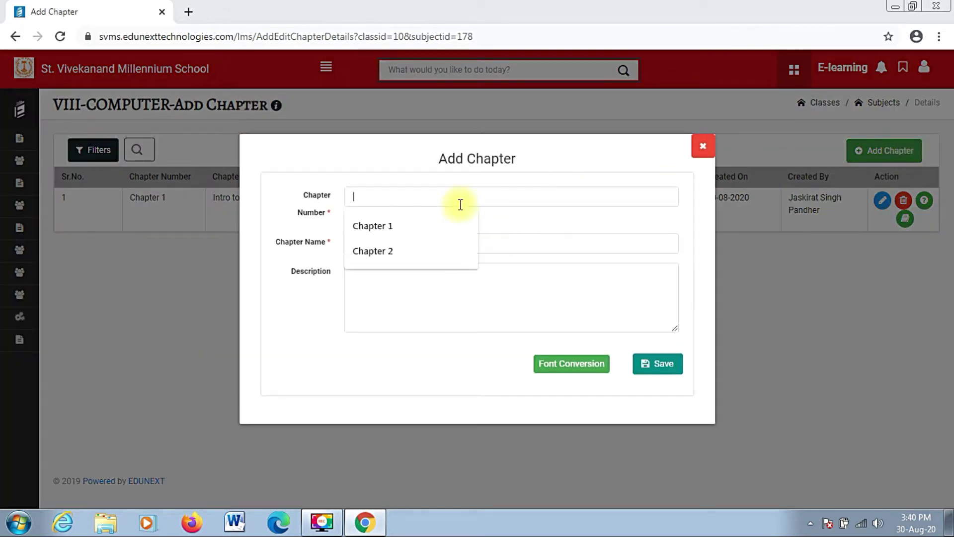
pyautogui.click(418, 250)
pyautogui.click(407, 247)
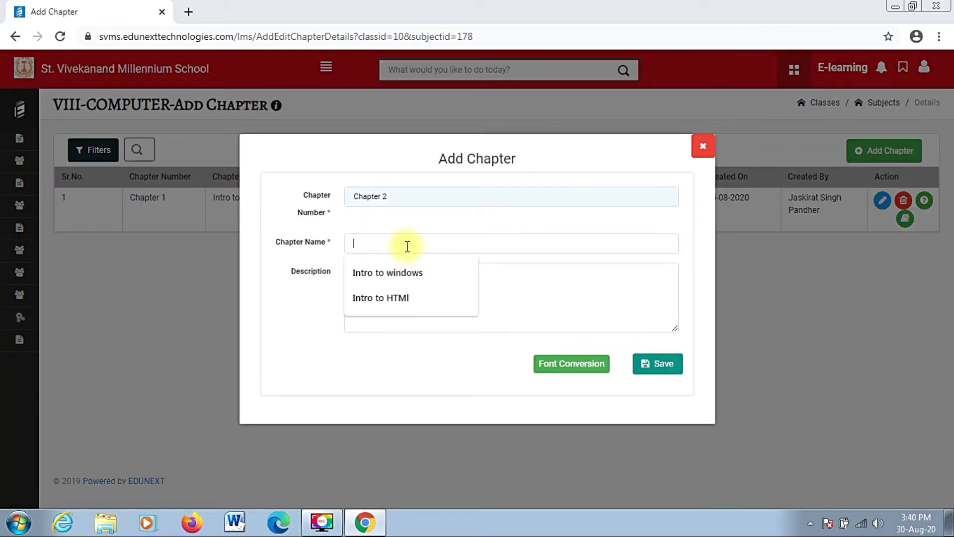
pyautogui.click(398, 296)
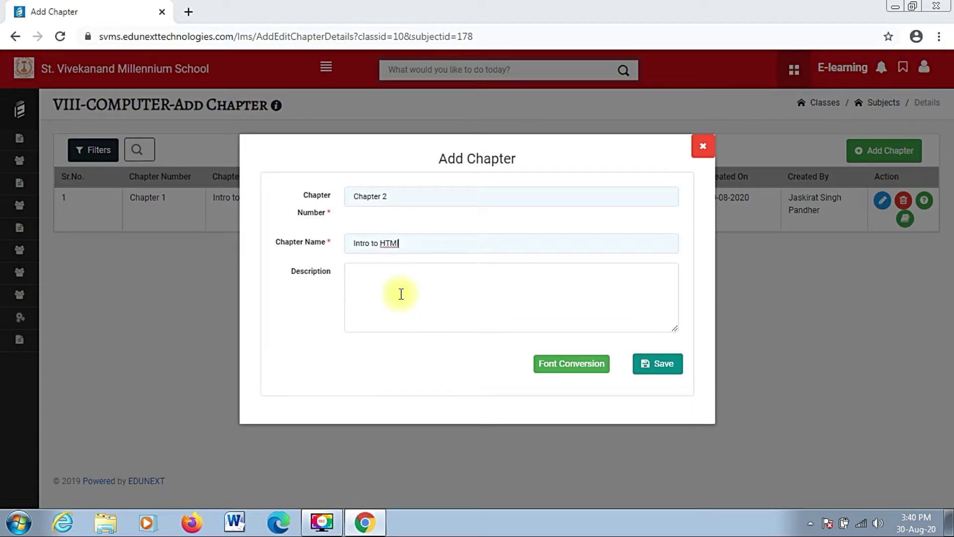
pyautogui.press('BackSpace')
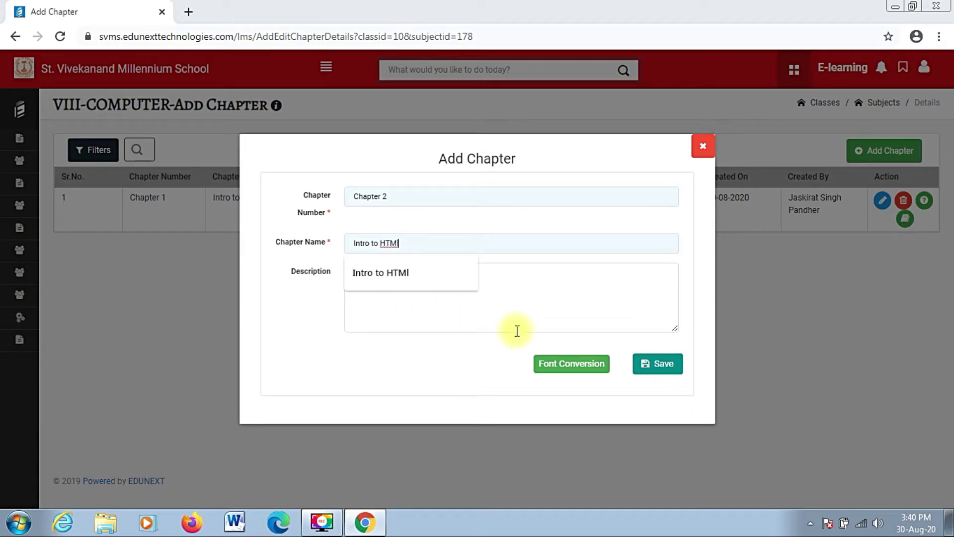
pyautogui.write('L')
pyautogui.click(516, 329)
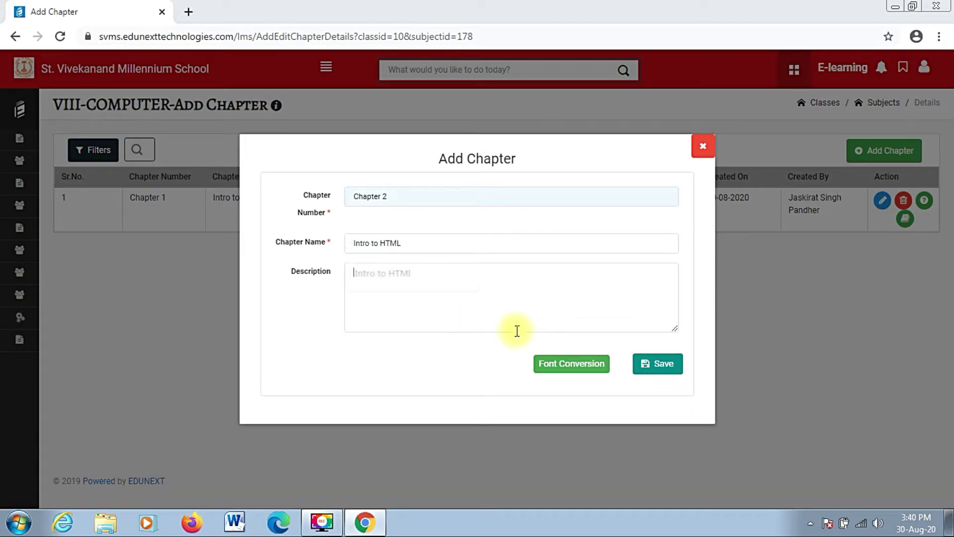
pyautogui.click(648, 366)
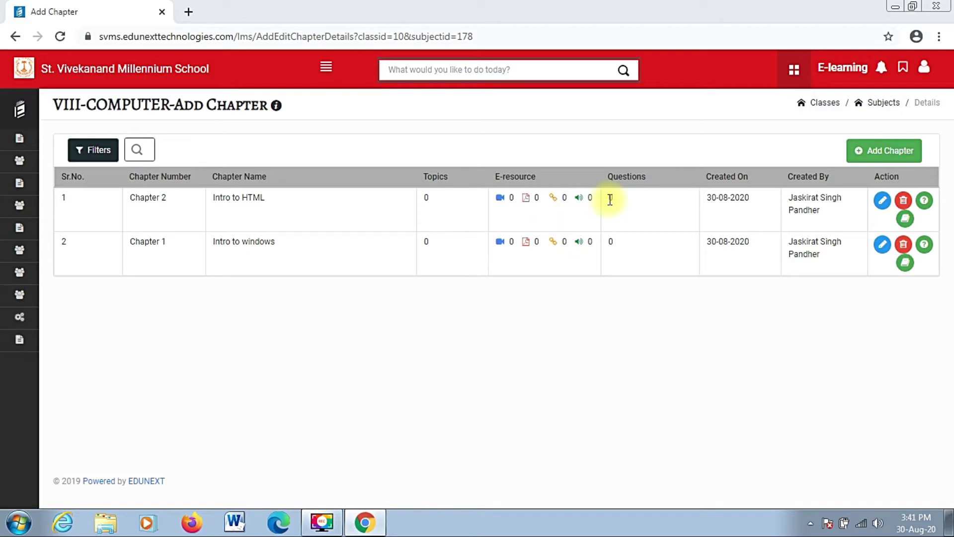
pyautogui.moveTo(622, 236); pyautogui.dragTo(617, 249)
pyautogui.click(628, 219)
pyautogui.moveTo(876, 177); pyautogui.dragTo(903, 183)
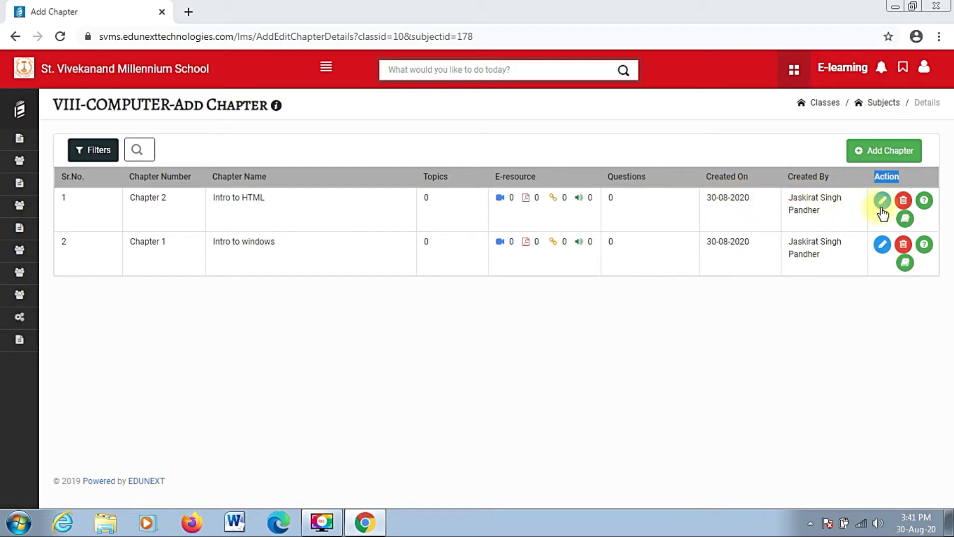
pyautogui.click(845, 223)
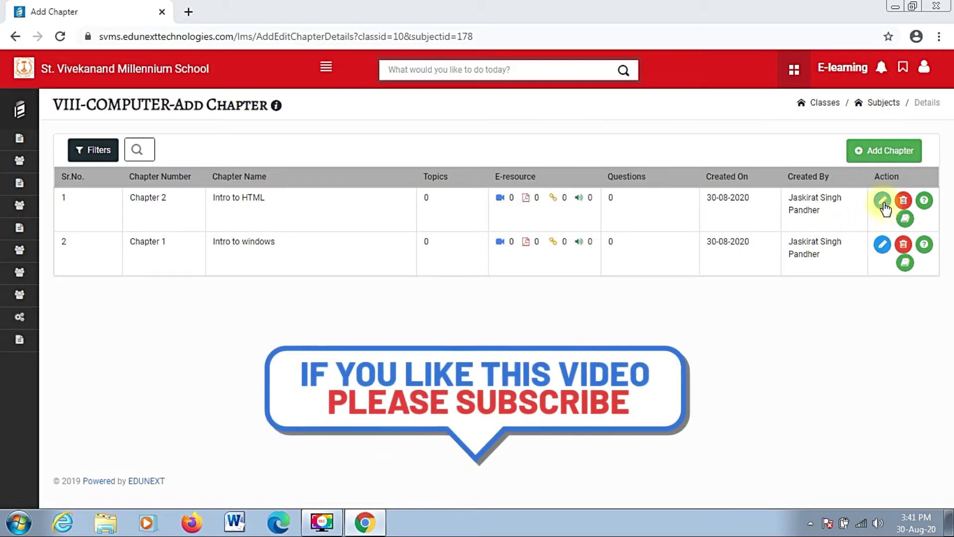
# - Open the Intro to HTML chapter for editing and re-save its details
pyautogui.click(883, 202)
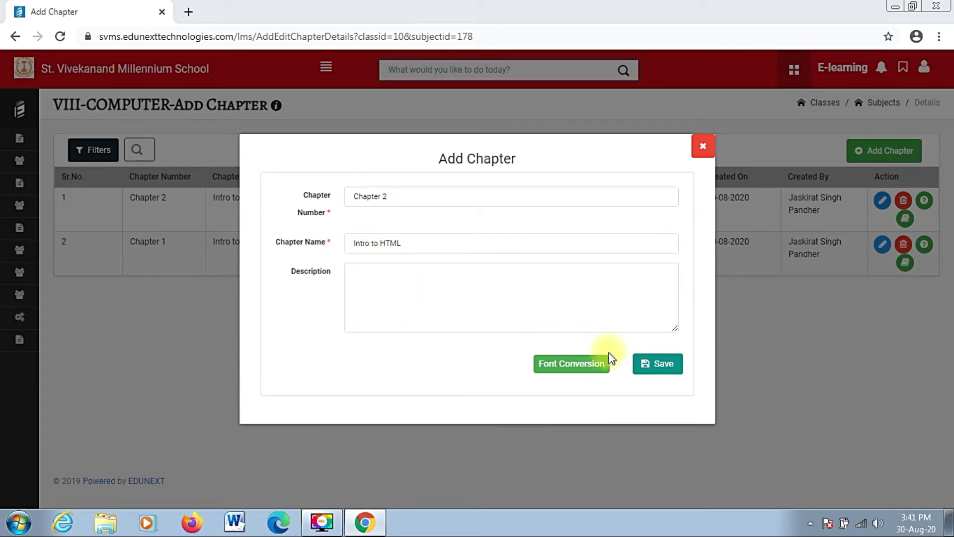
pyautogui.click(656, 364)
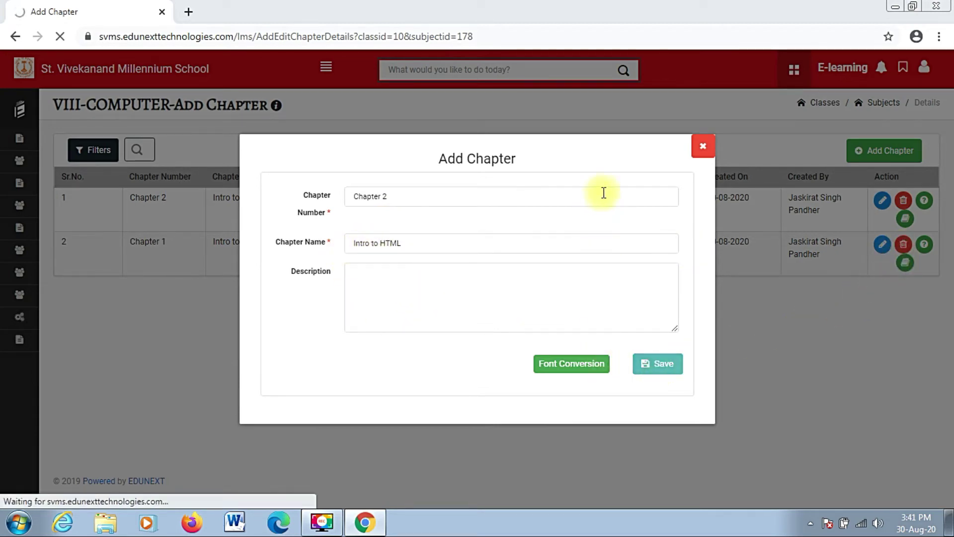
pyautogui.click(702, 147)
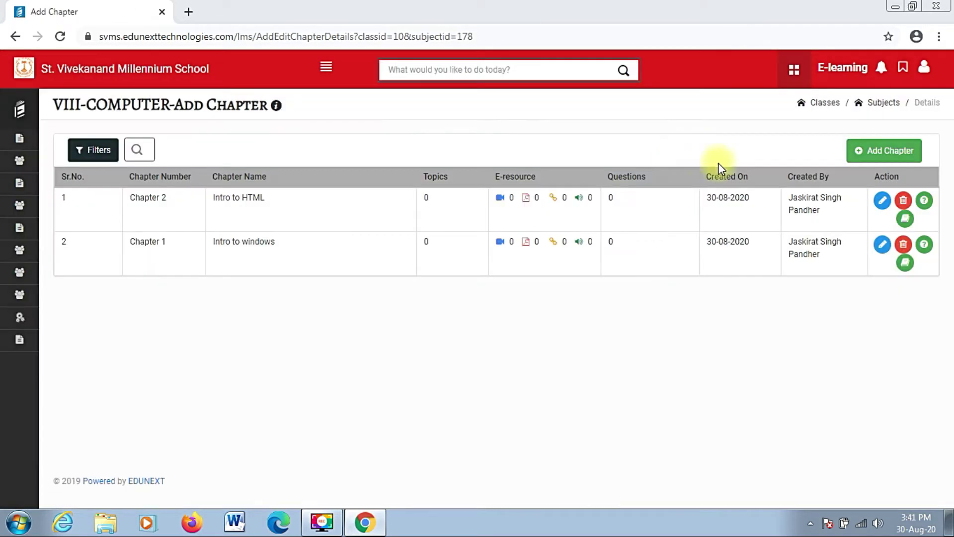
# - Start deleting the Intro to HTML chapter and cancel the deletion
pyautogui.click(904, 203)
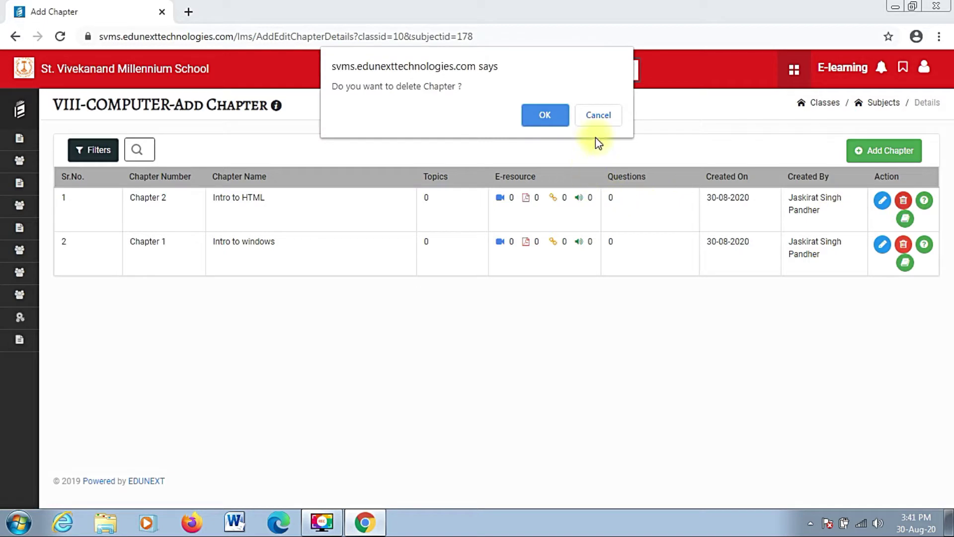
pyautogui.click(598, 116)
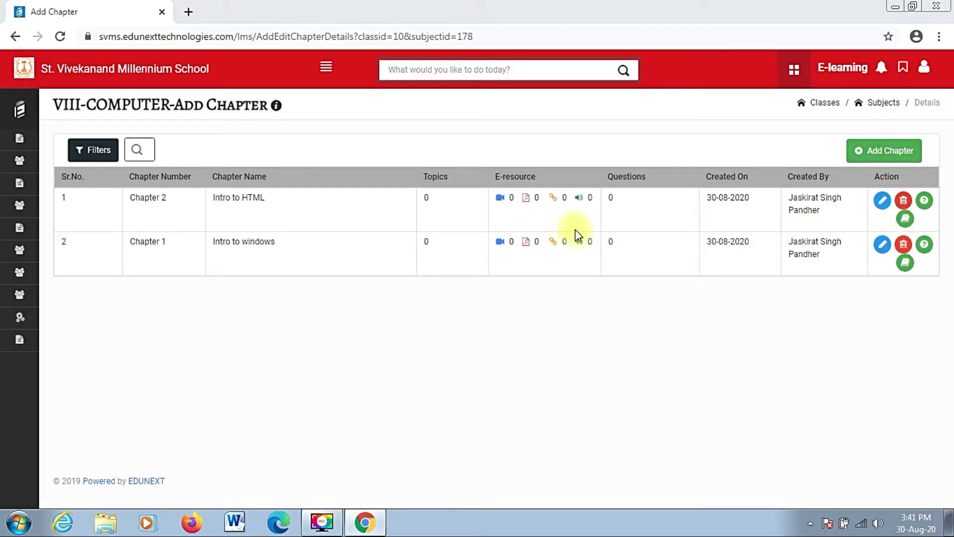
pyautogui.click(645, 206)
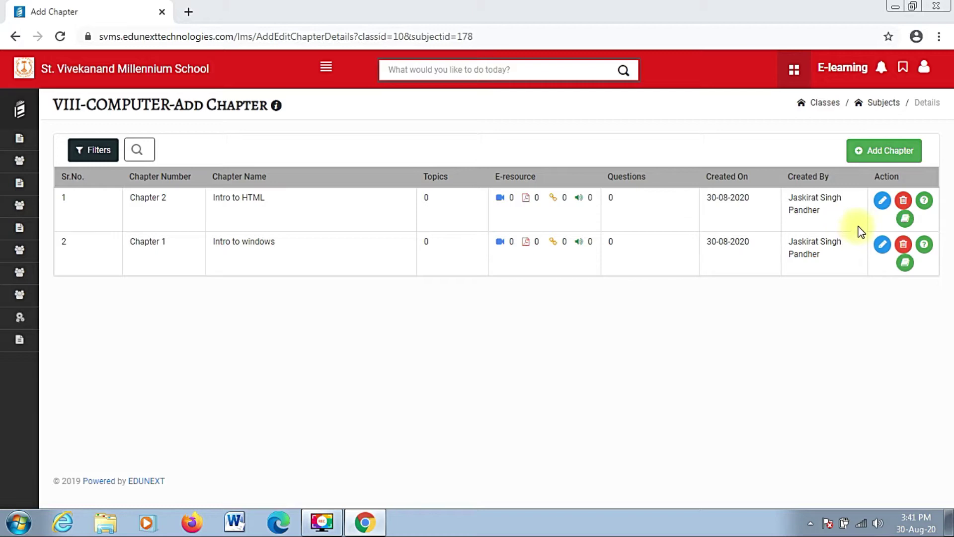
# - Open the question list of the Intro to HTML chapter and start a new question
pyautogui.click(925, 202)
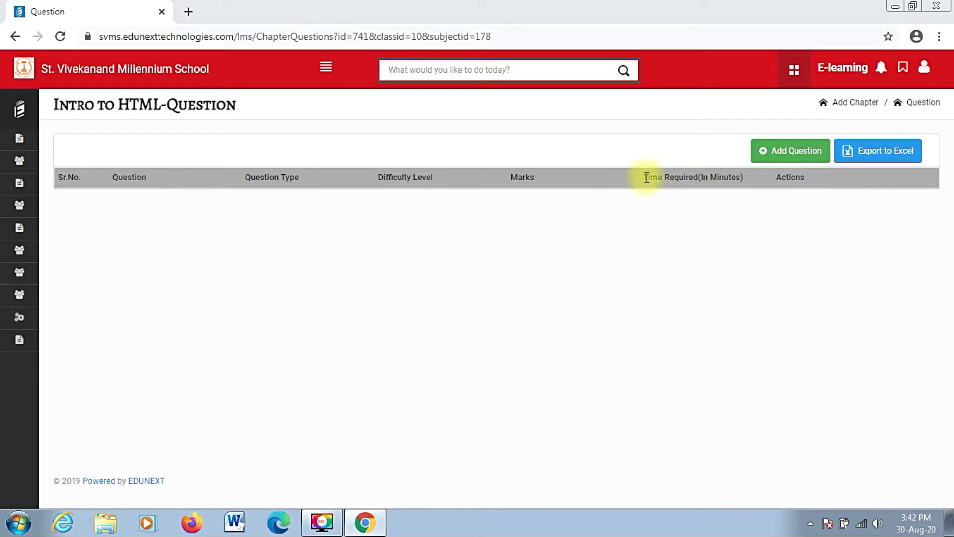
pyautogui.moveTo(645, 177); pyautogui.dragTo(744, 178)
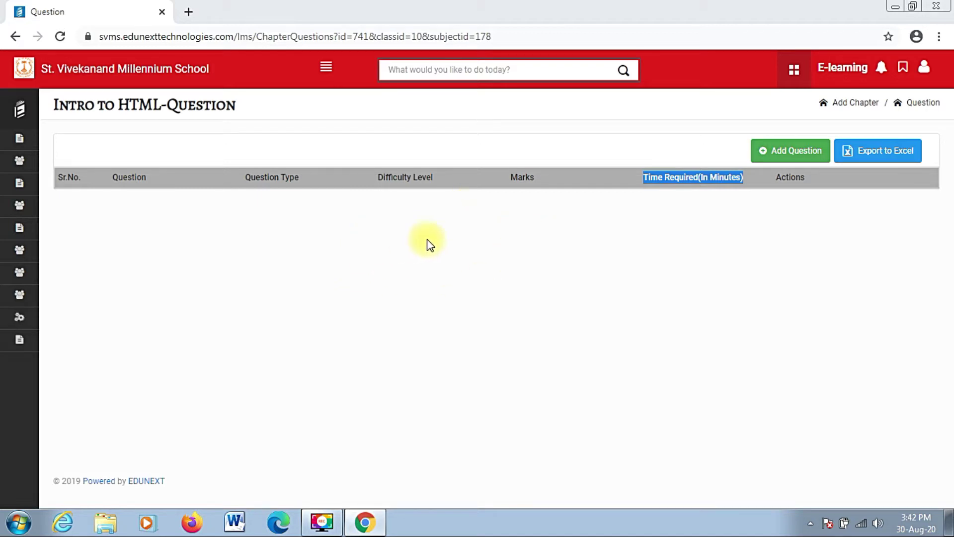
pyautogui.click(613, 222)
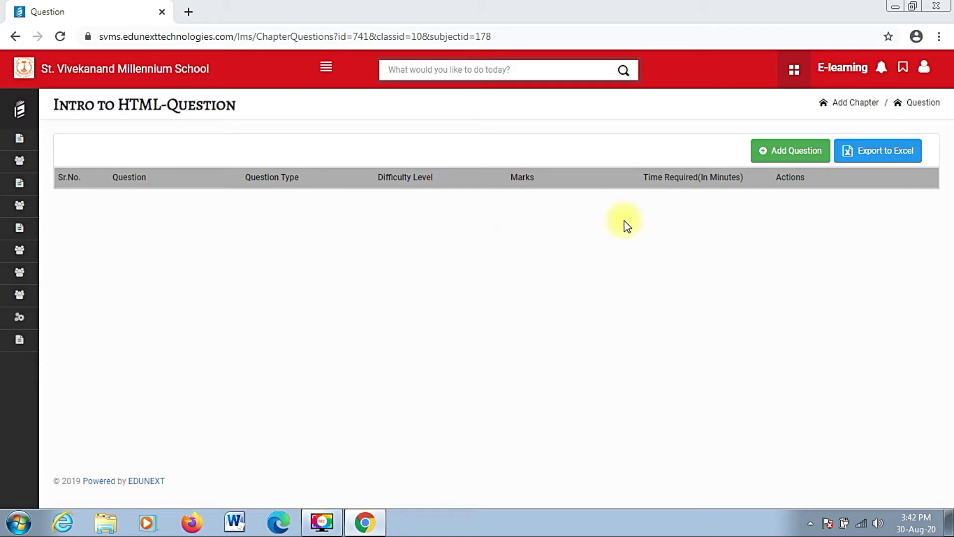
pyautogui.click(790, 158)
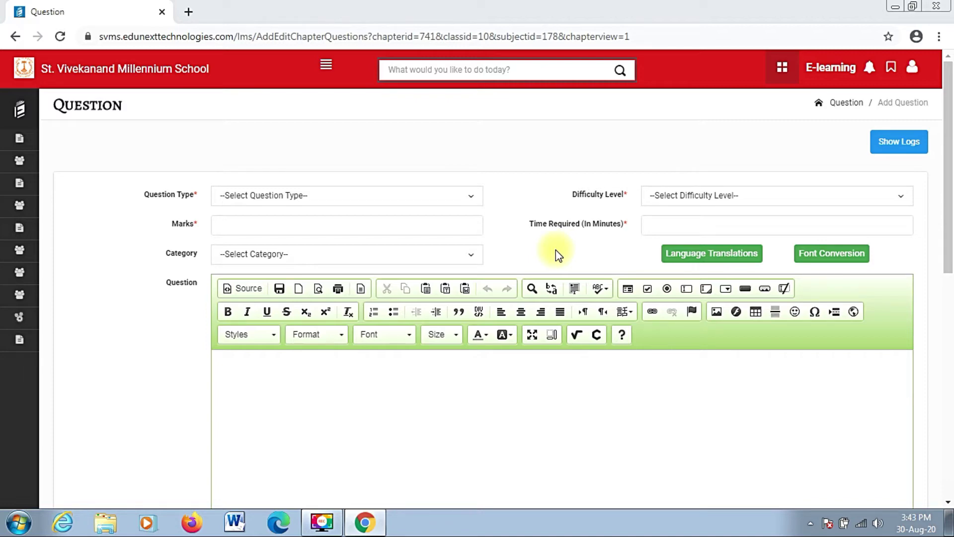
# - Switch to the desktop and open the "objective quesions" document in Word
pyautogui.hotkey('alt', 'Tab')
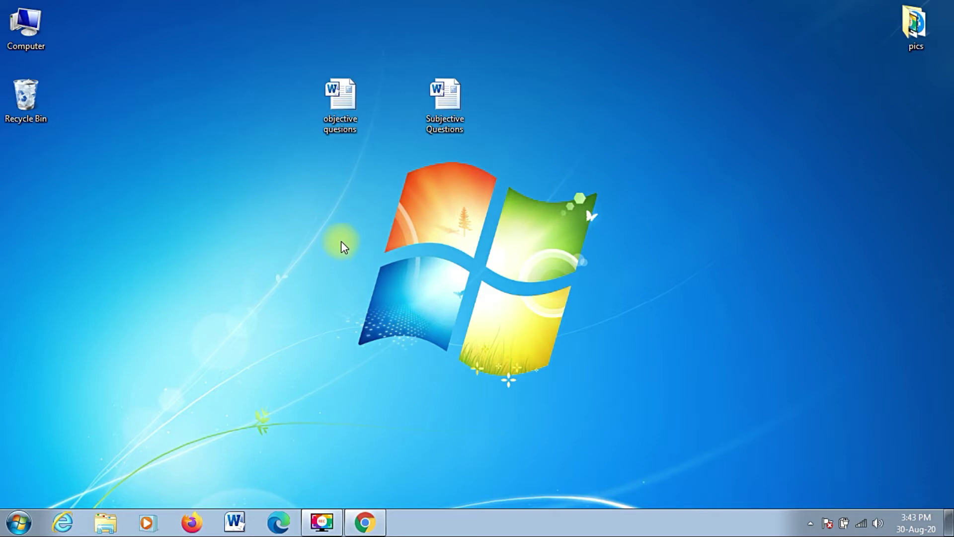
pyautogui.doubleClick(356, 101)
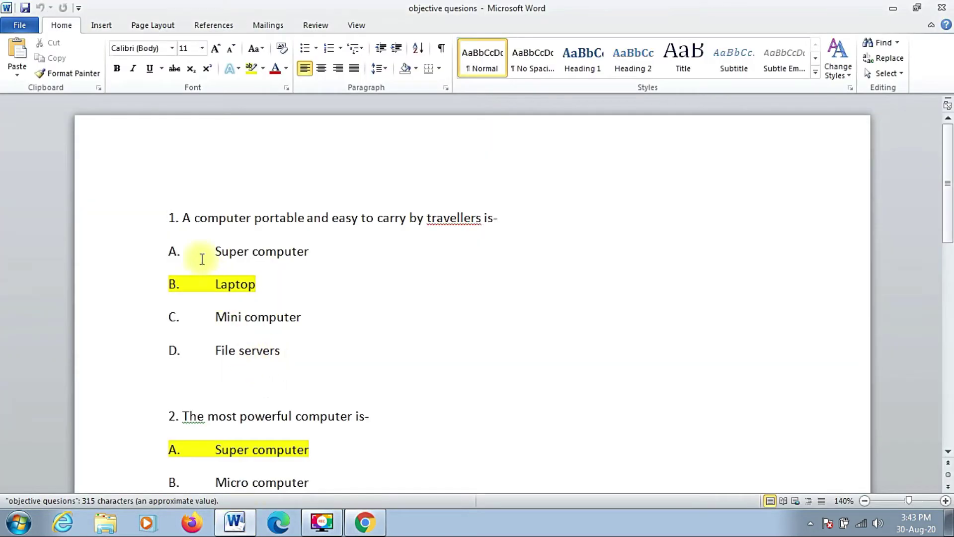
# - Select and copy the text of question 1 about the portable computer in the Word document
pyautogui.moveTo(169, 215); pyautogui.dragTo(494, 221)
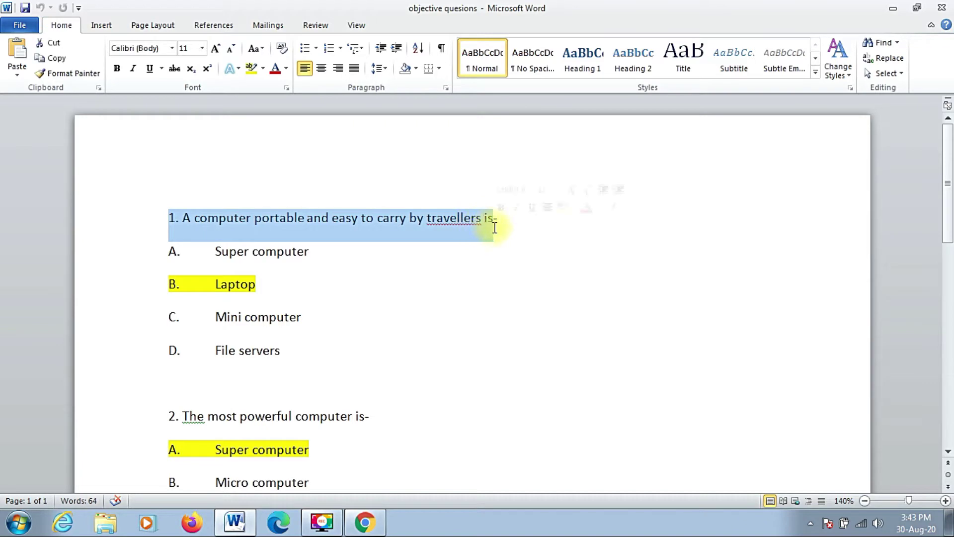
pyautogui.rightClick(463, 228)
pyautogui.click(497, 250)
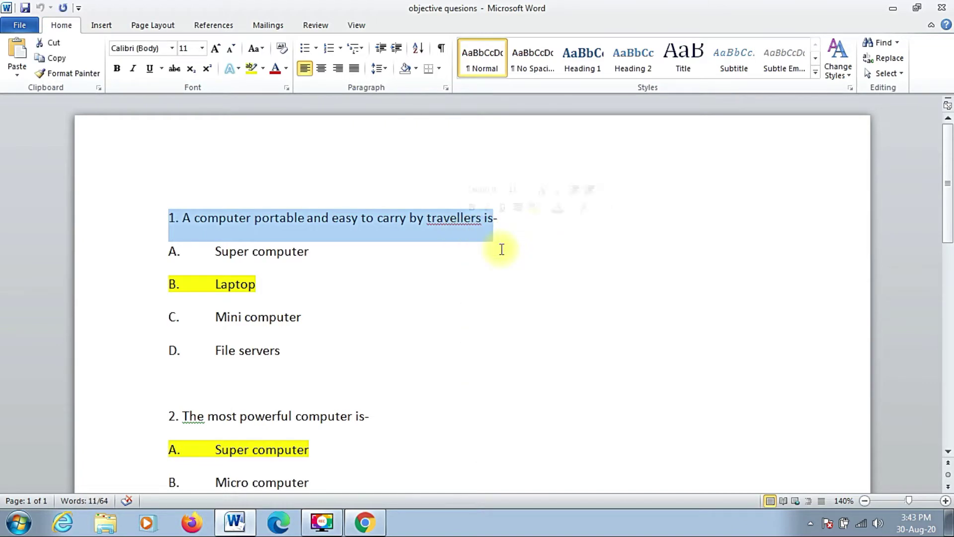
pyautogui.hotkey('alt', 'Tab')
pyautogui.hotkey('alt', 'Tab')
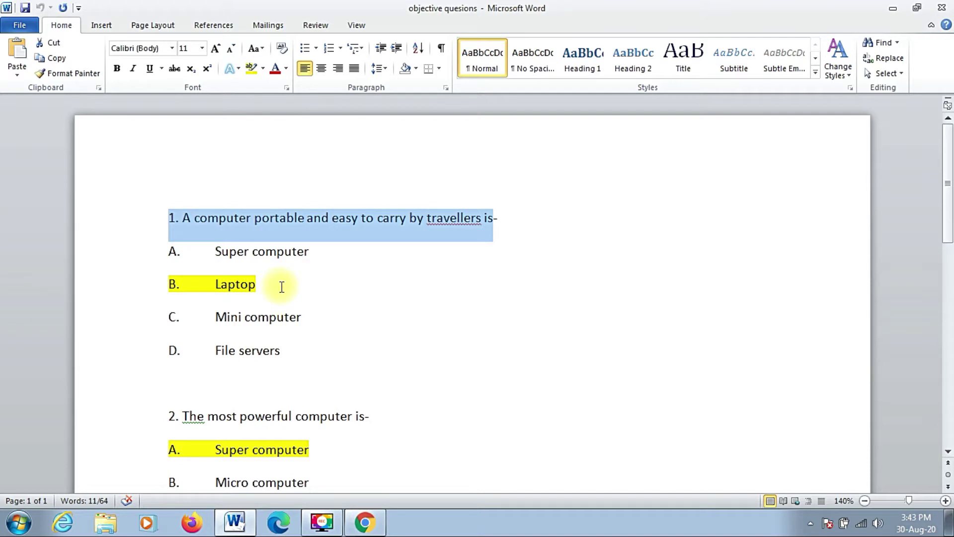
# - Switch to the question form in Chrome and set type Objective, difficulty Medium, marks 1 and time required 1 minute
pyautogui.hotkey('alt', 'Tab')
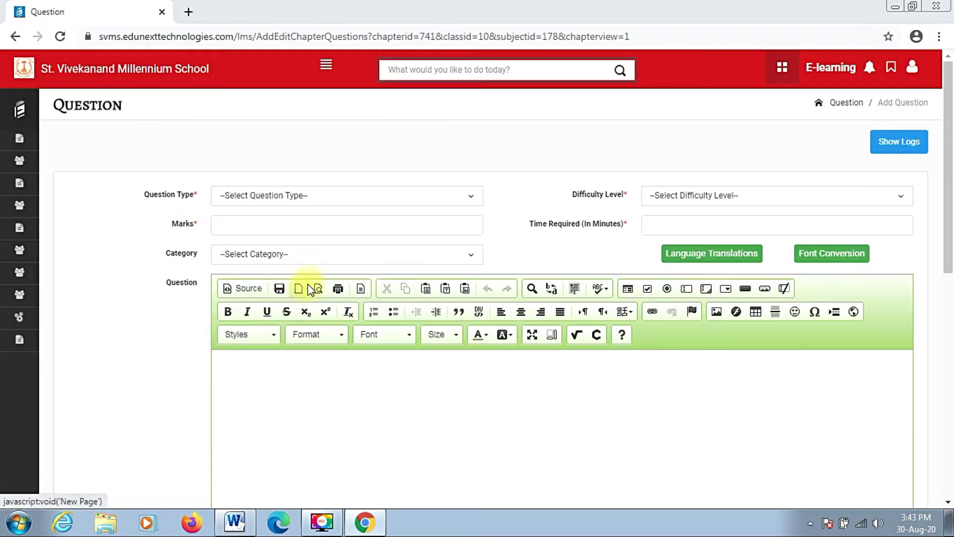
pyautogui.click(345, 196)
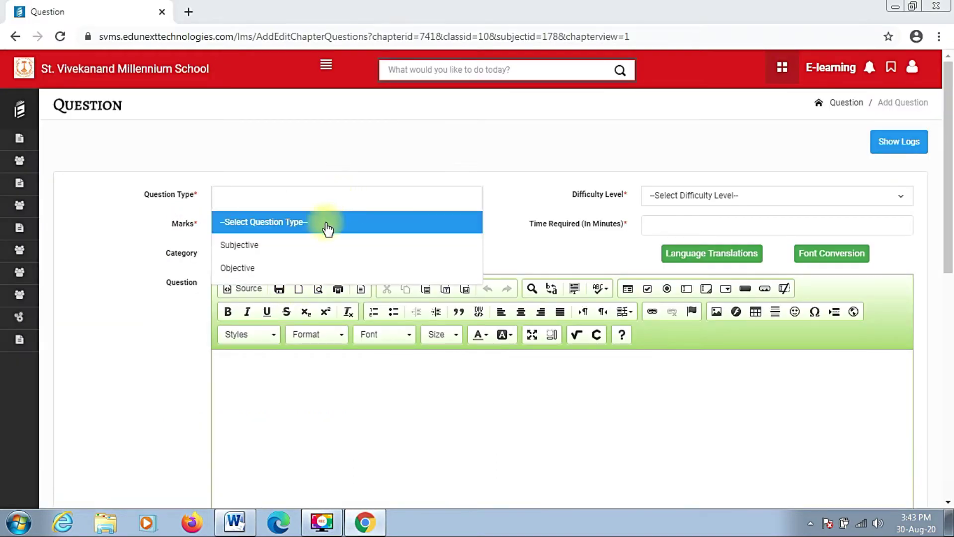
pyautogui.click(306, 268)
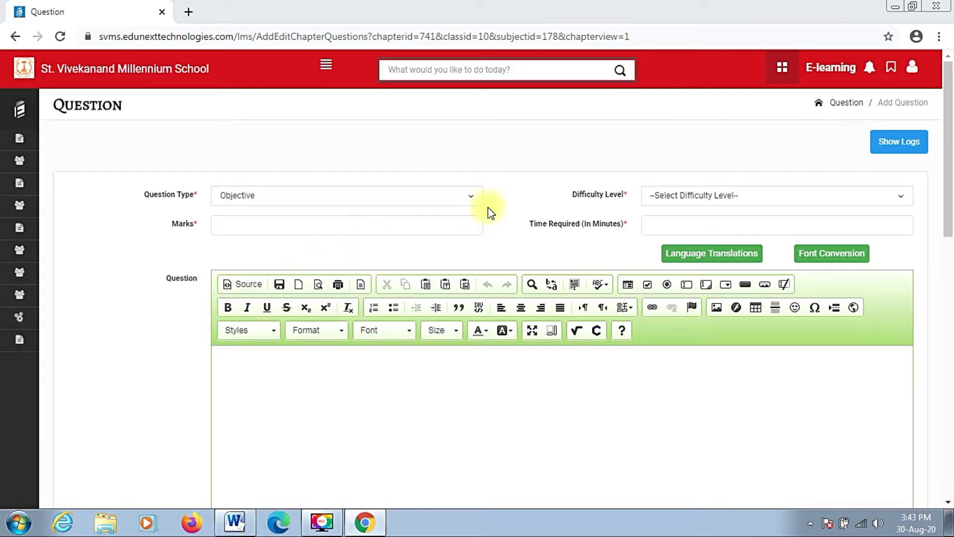
pyautogui.click(676, 195)
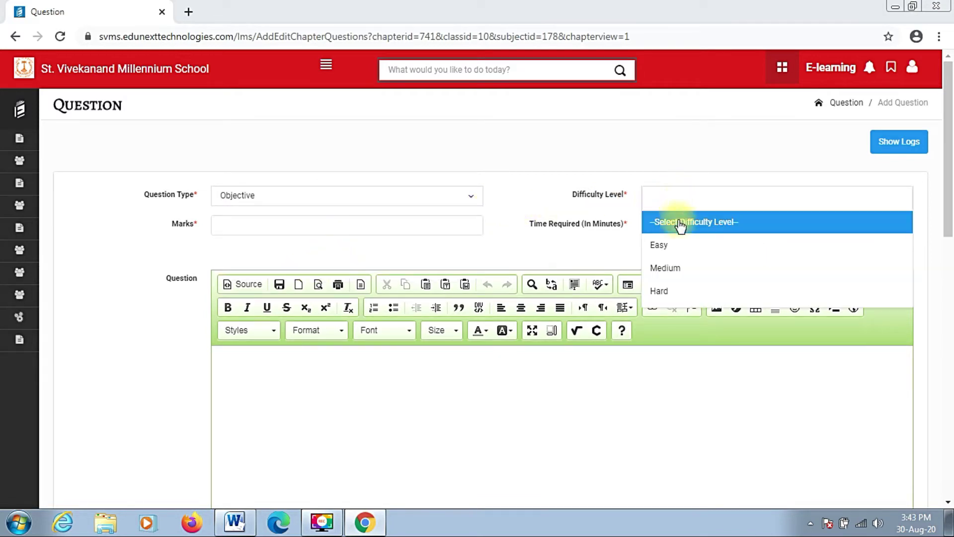
pyautogui.click(680, 267)
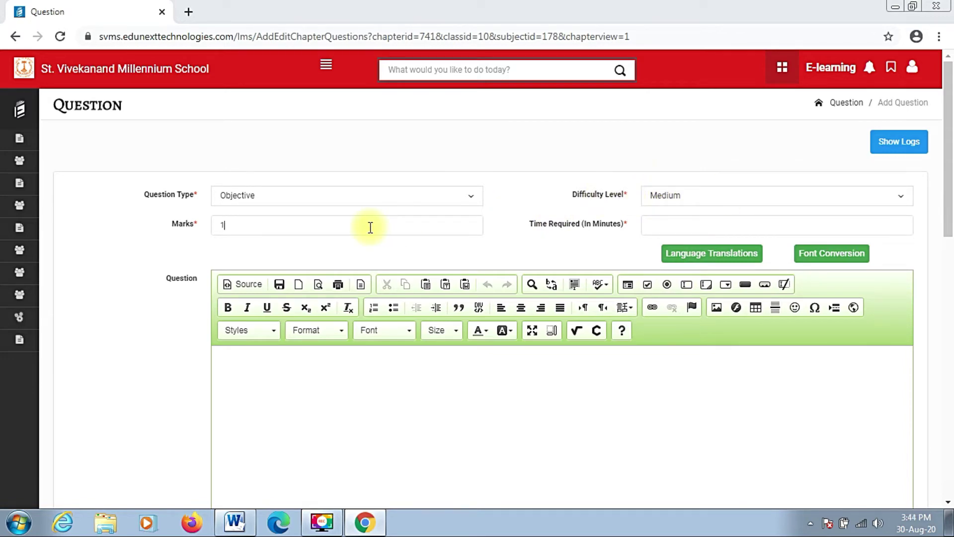
pyautogui.click(652, 220)
pyautogui.write('1')
# - Copy the selected question 1 text from Word again and paste it into the portal's Question editor in Chrome
pyautogui.hotkey('alt', 'Tab')
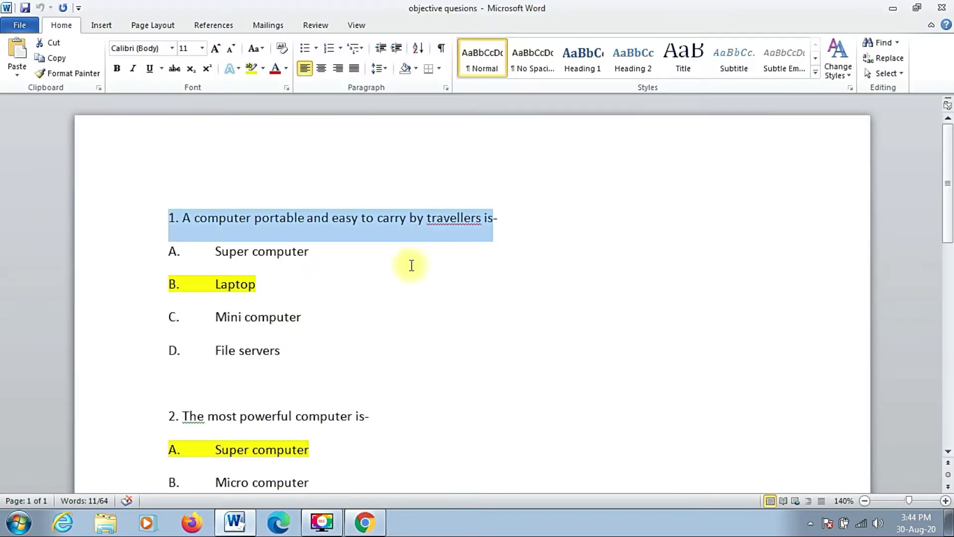
pyautogui.rightClick(243, 222)
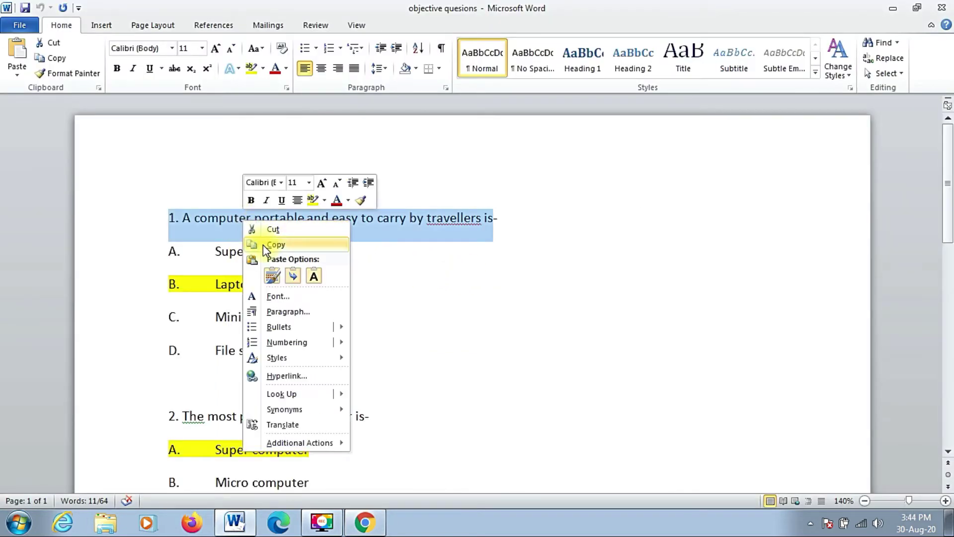
pyautogui.click(263, 245)
pyautogui.hotkey('alt', 'Tab')
pyautogui.rightClick(341, 388)
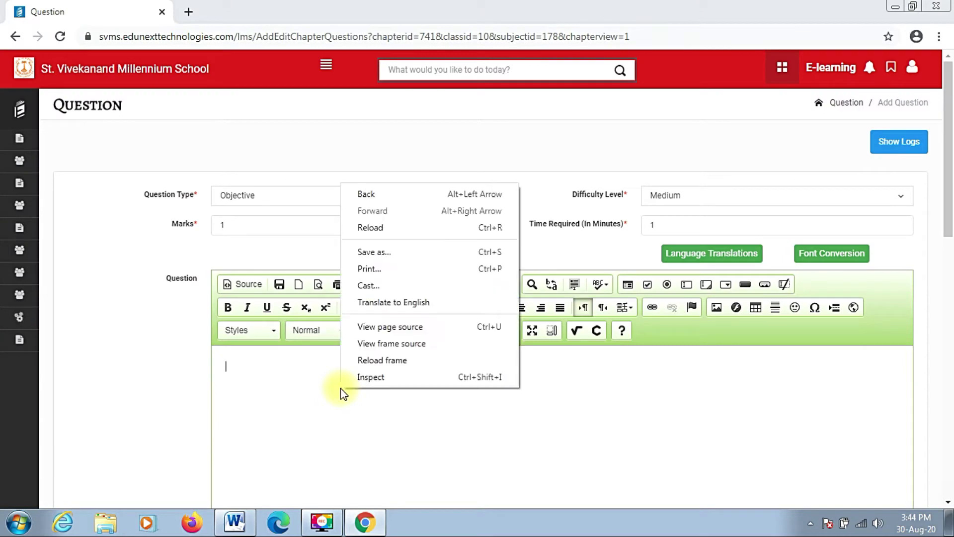
pyautogui.click(277, 400)
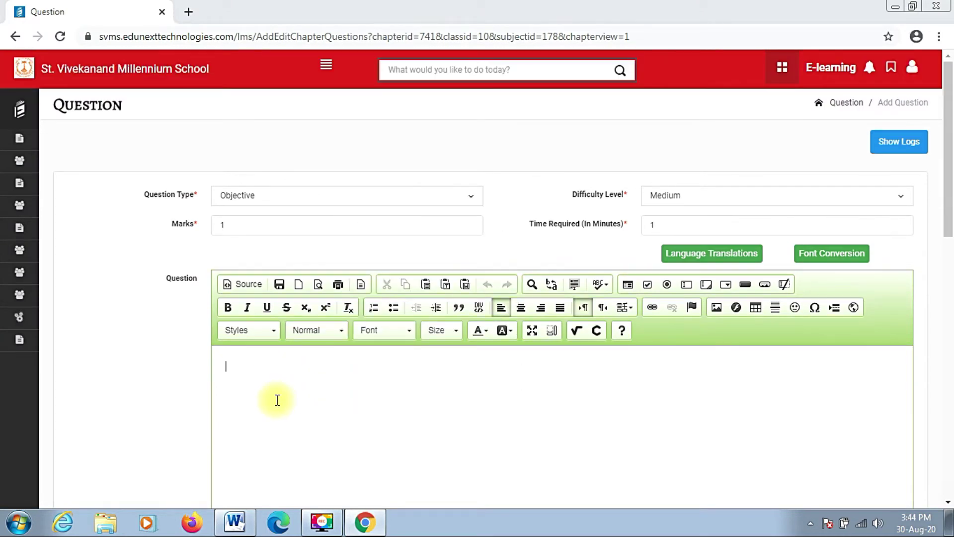
pyautogui.hotkey('ctrl', 'v')
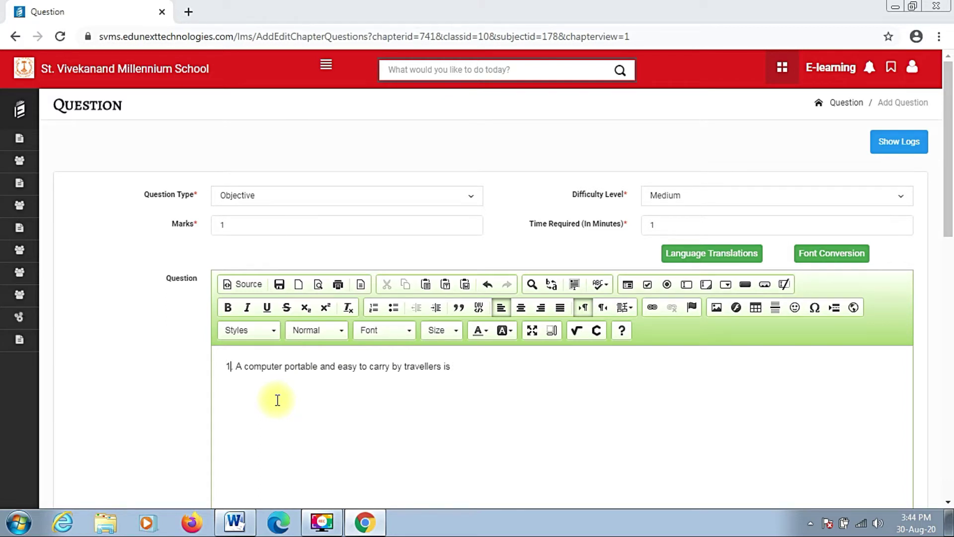
# - Remove the leading number from the pasted question and add a question mark at its end
pyautogui.press('BackSpace')
pyautogui.press('BackSpace')
pyautogui.press('BackSpace')
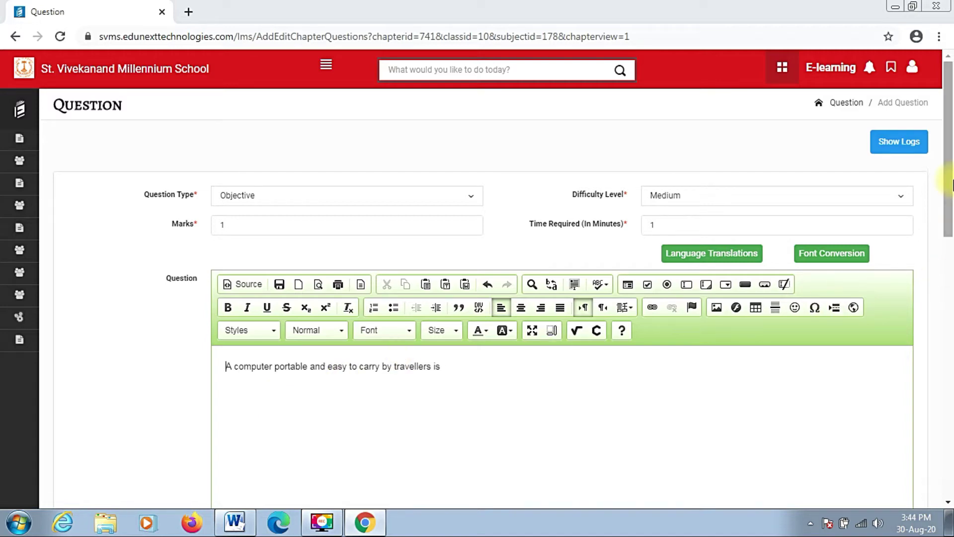
pyautogui.moveTo(949, 147); pyautogui.dragTo(951, 247)
pyautogui.click(419, 143)
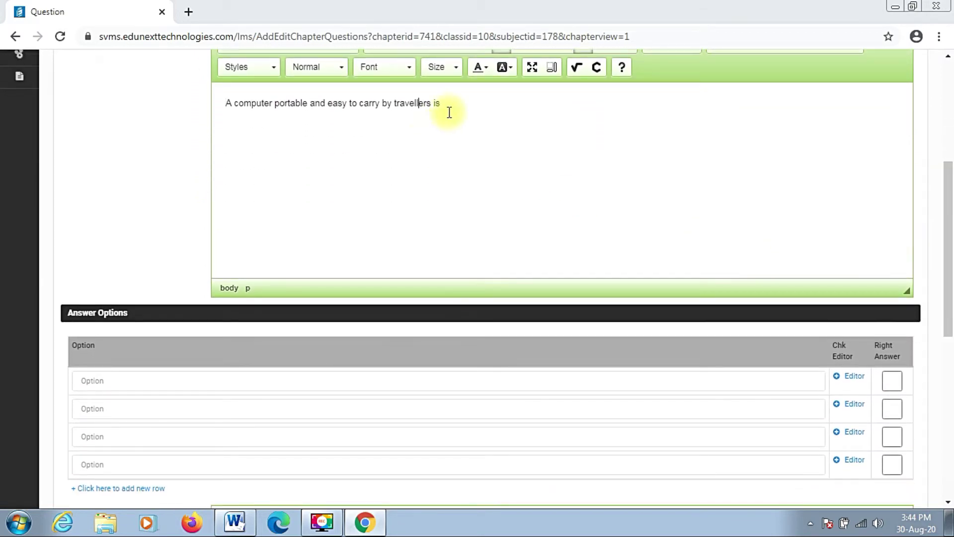
pyautogui.click(461, 102)
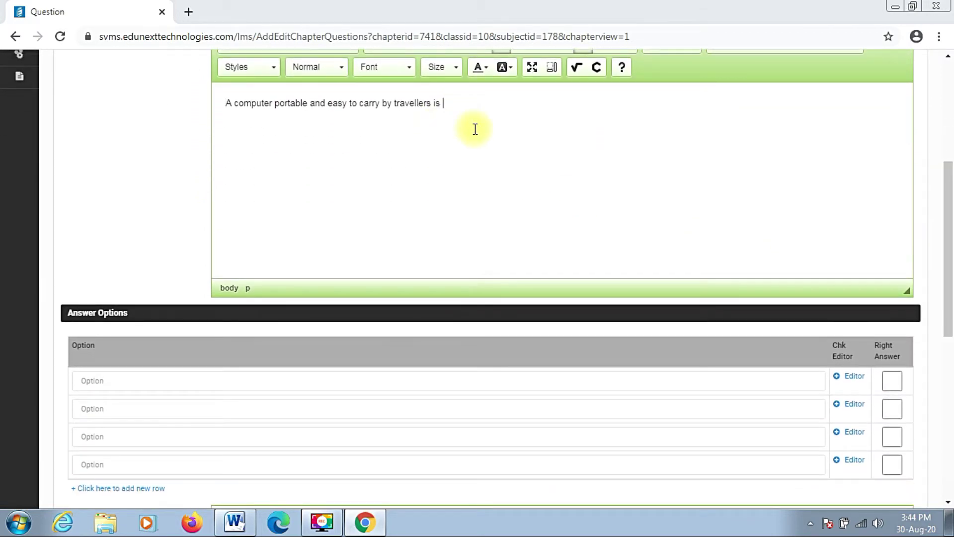
# - Switch to Word and copy the four answer options A to D of question 1
pyautogui.hotkey('alt', 'Tab')
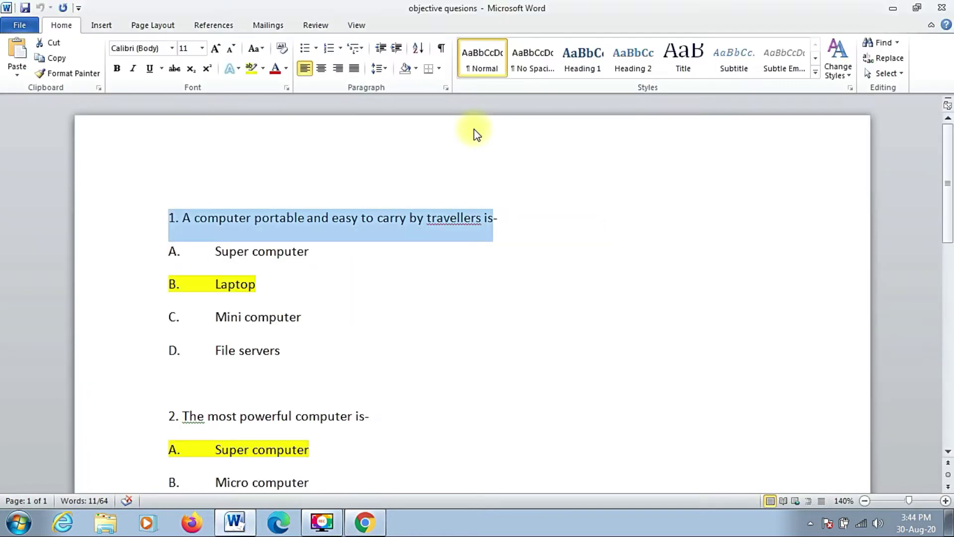
pyautogui.moveTo(170, 252); pyautogui.dragTo(309, 358)
pyautogui.rightClick(288, 255)
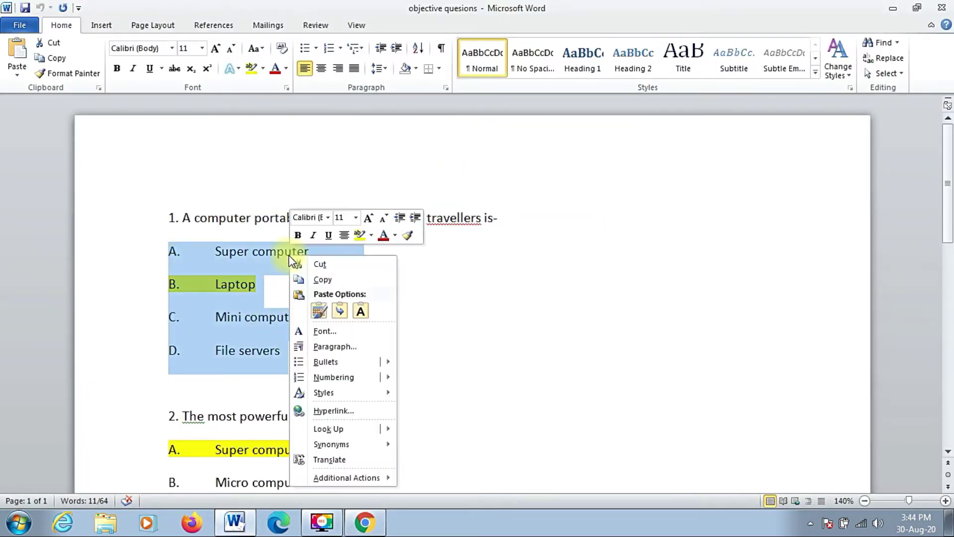
pyautogui.click(316, 281)
# - Return to the question form in Chrome and paste the answer options on a new line below the question
pyautogui.hotkey('alt', 'Tab')
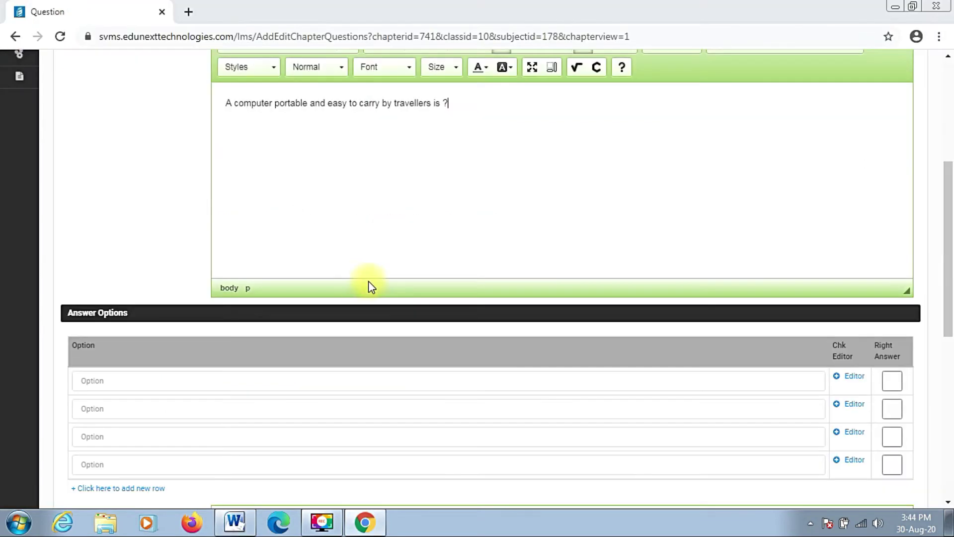
pyautogui.click(465, 103)
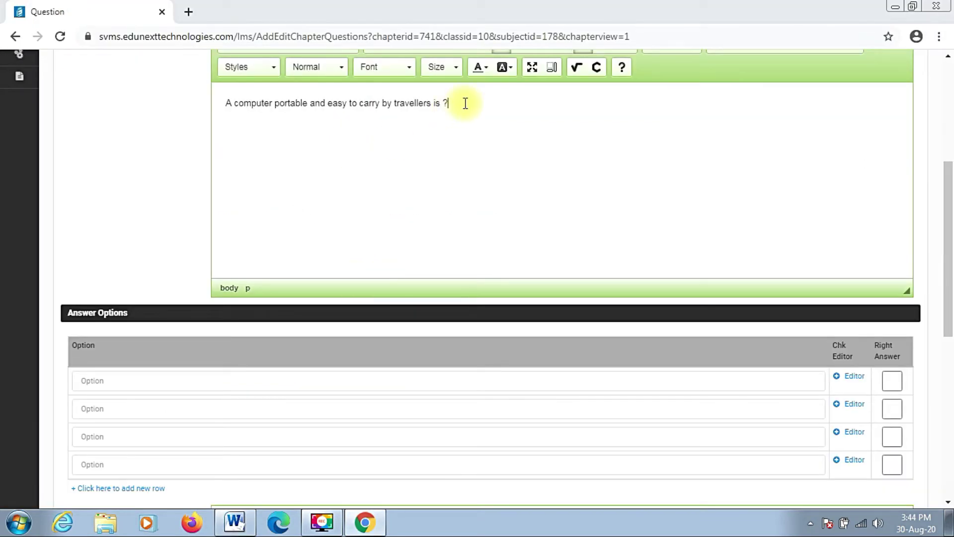
pyautogui.press('Return')
pyautogui.rightClick(366, 131)
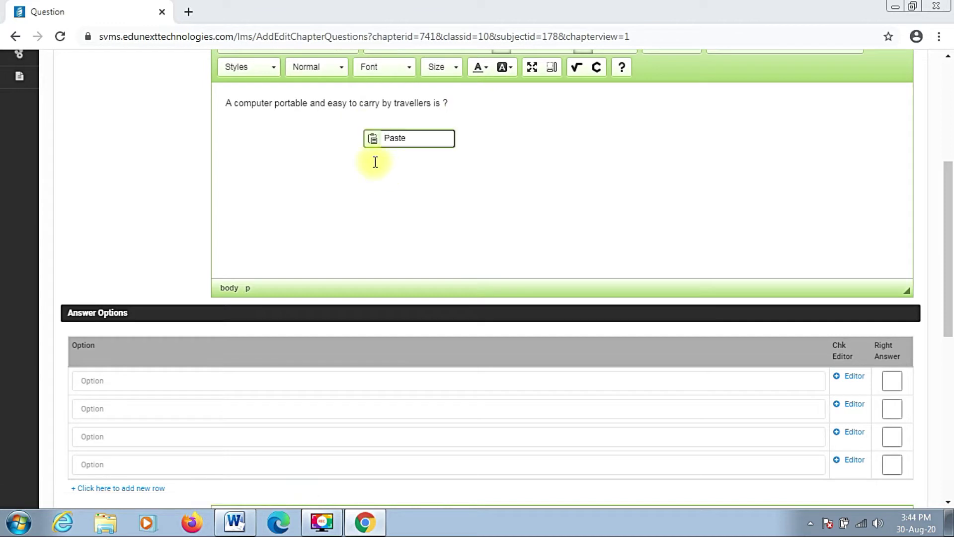
pyautogui.click(390, 142)
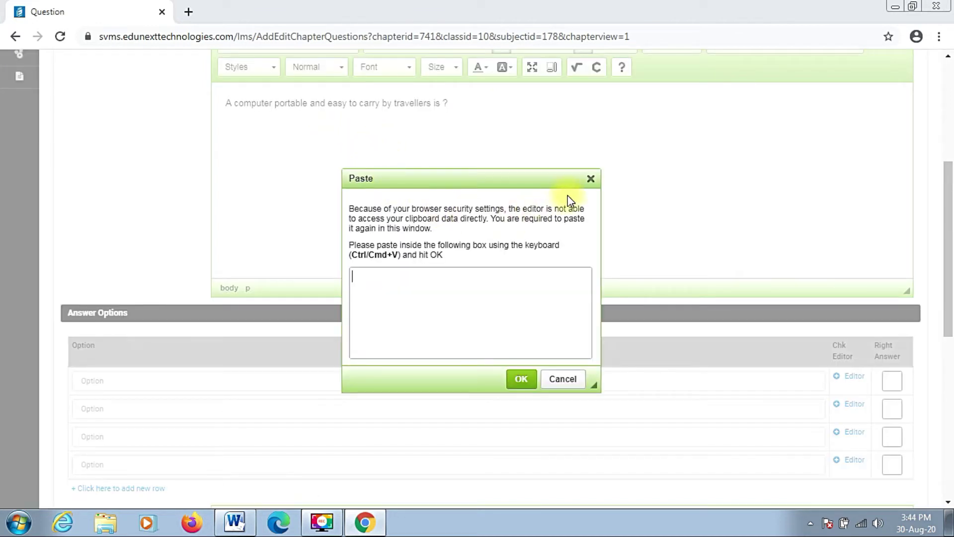
pyautogui.click(591, 180)
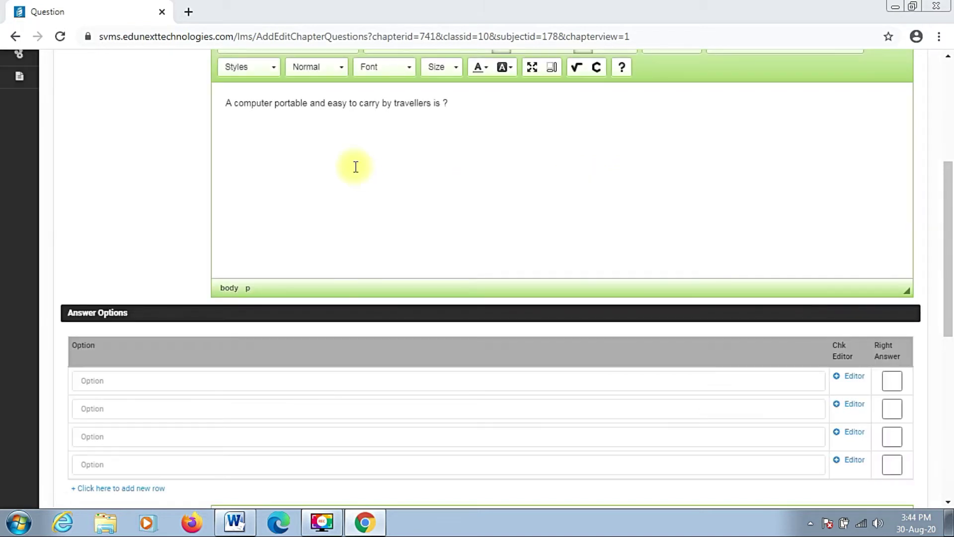
pyautogui.hotkey('ctrl', 'v')
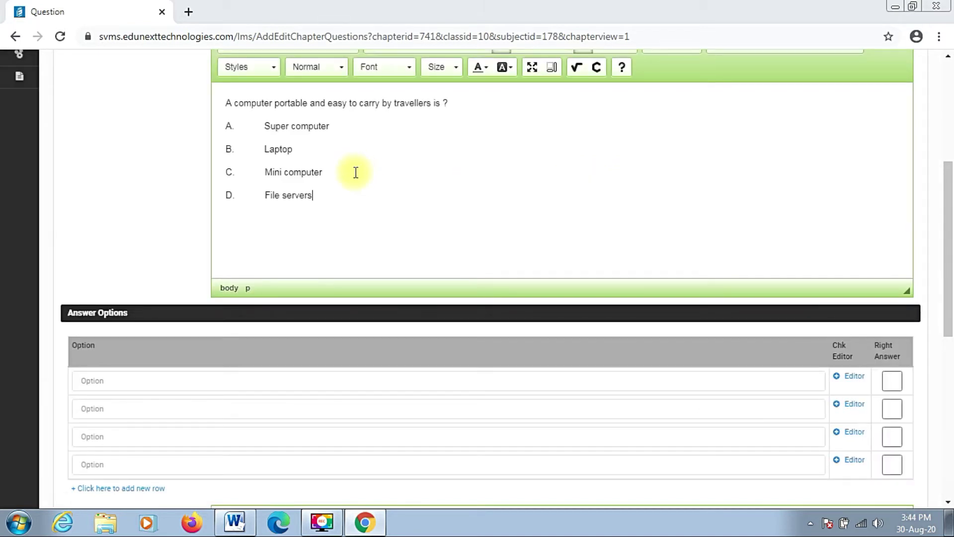
# - Move "Super computer" and "Laptop" from the question text into the first and second answer options
pyautogui.moveTo(266, 126); pyautogui.dragTo(331, 126)
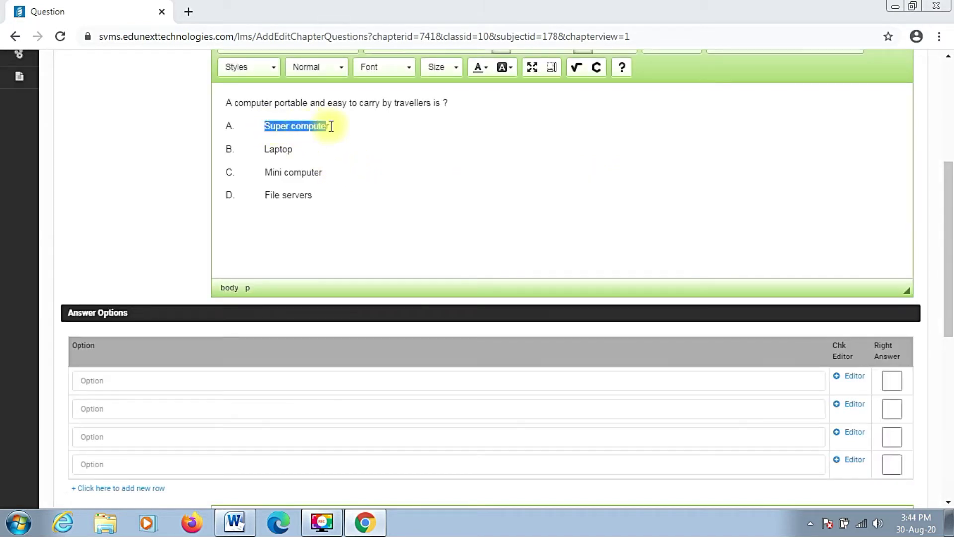
pyautogui.hotkey('ctrl', 'x')
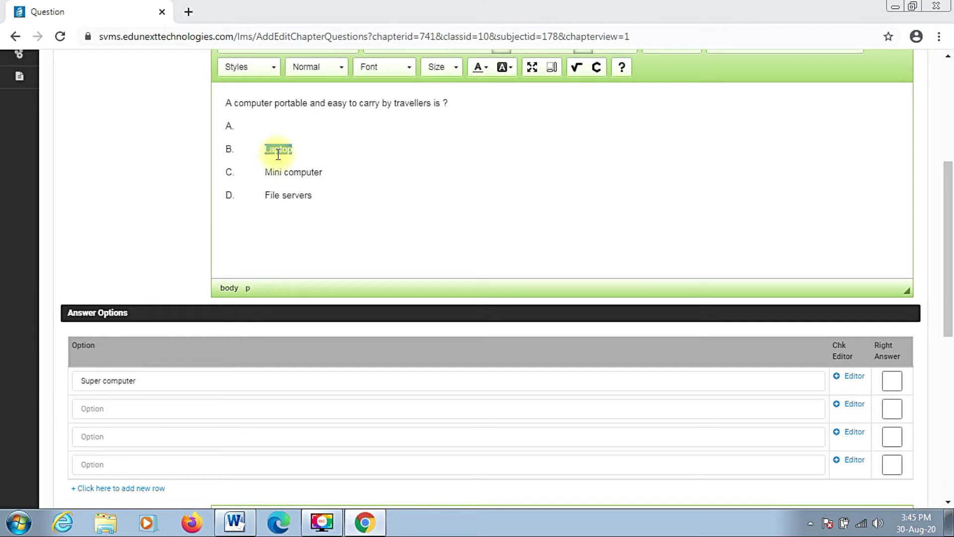
pyautogui.hotkey('ctrl', 'x')
pyautogui.click(155, 407)
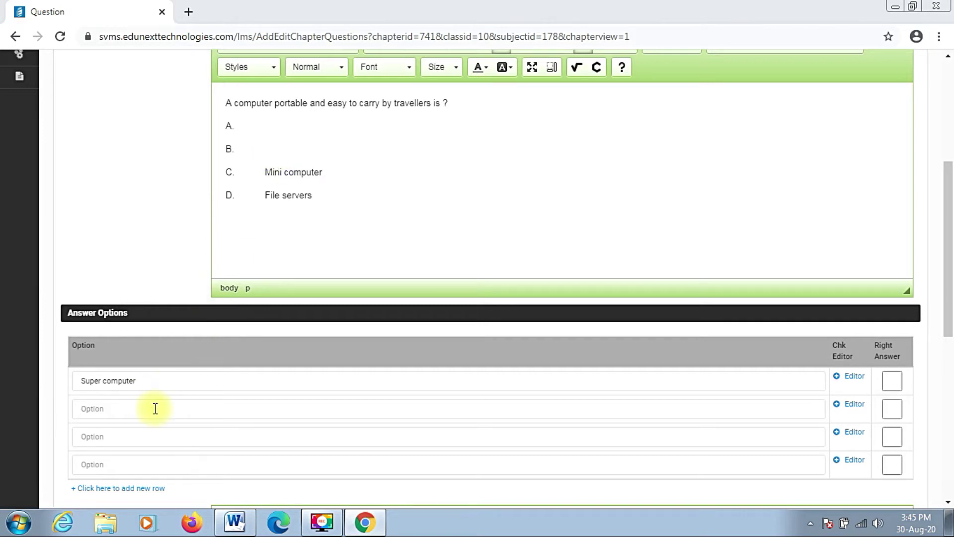
# - Move the "Mini computer" and "File servers" lines from the question text into the third and fourth answer options
pyautogui.tripleClick(275, 172)
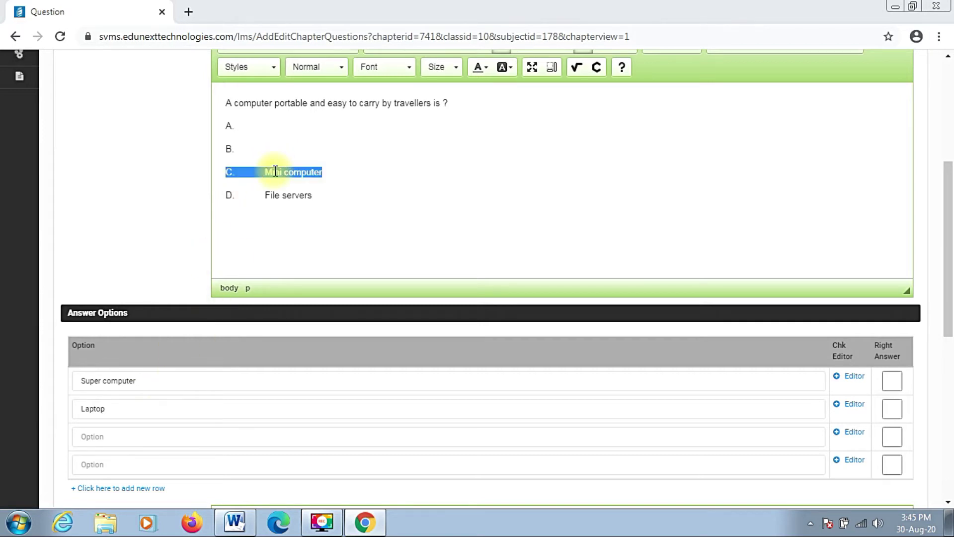
pyautogui.hotkey('ctrl', 'x')
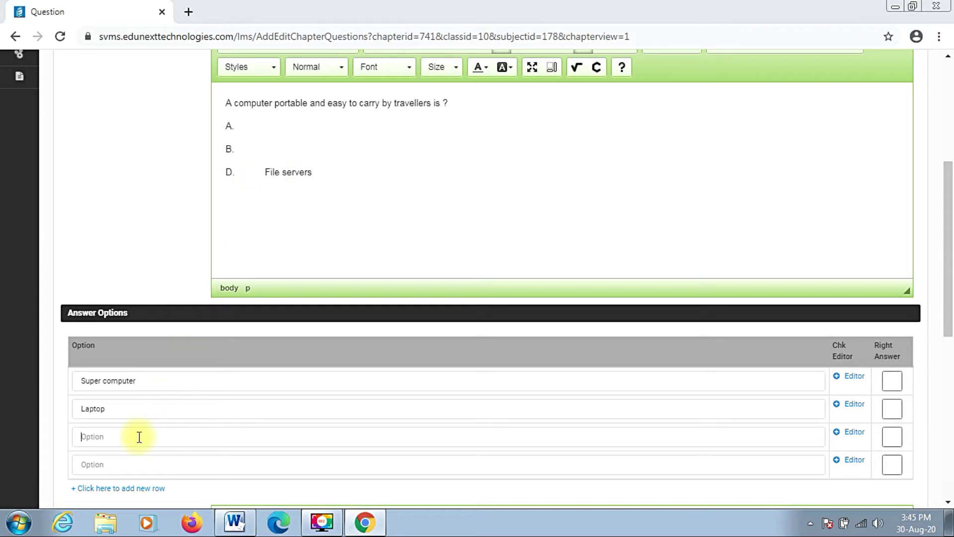
pyautogui.click(139, 437)
pyautogui.hotkey('ctrl', 'v')
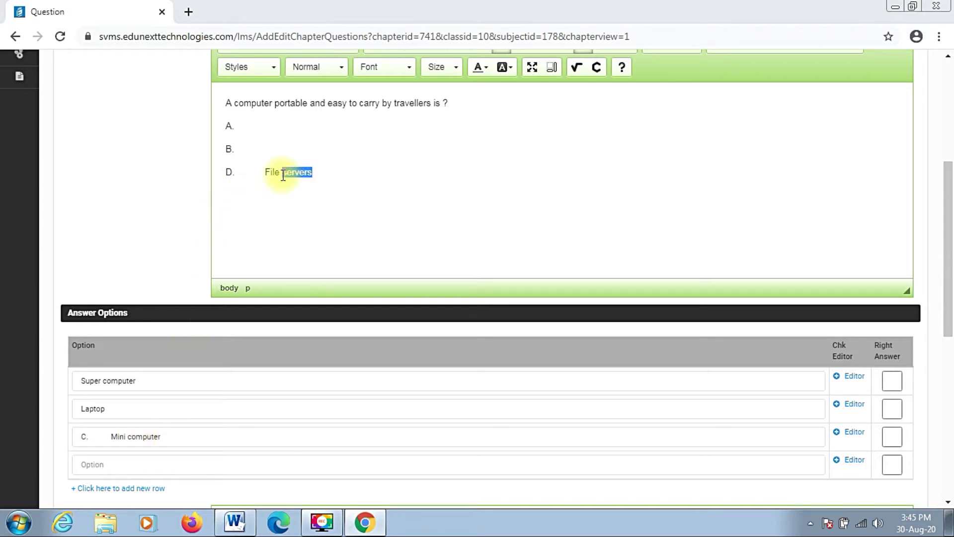
pyautogui.tripleClick(283, 172)
pyautogui.hotkey('ctrl', 'x')
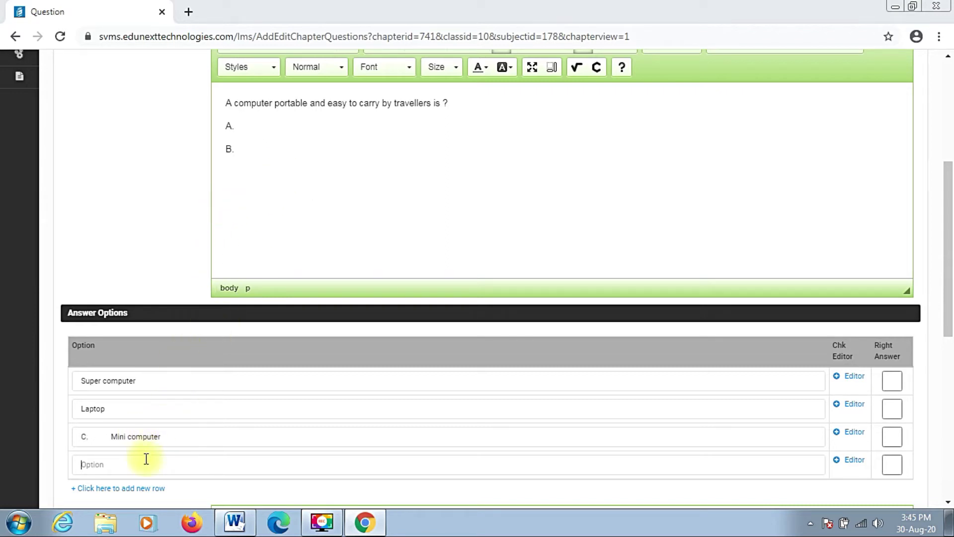
# - Remove the C. and D. labels from the last two answer options and delete the leftover A. and B. from the question
pyautogui.click(113, 437)
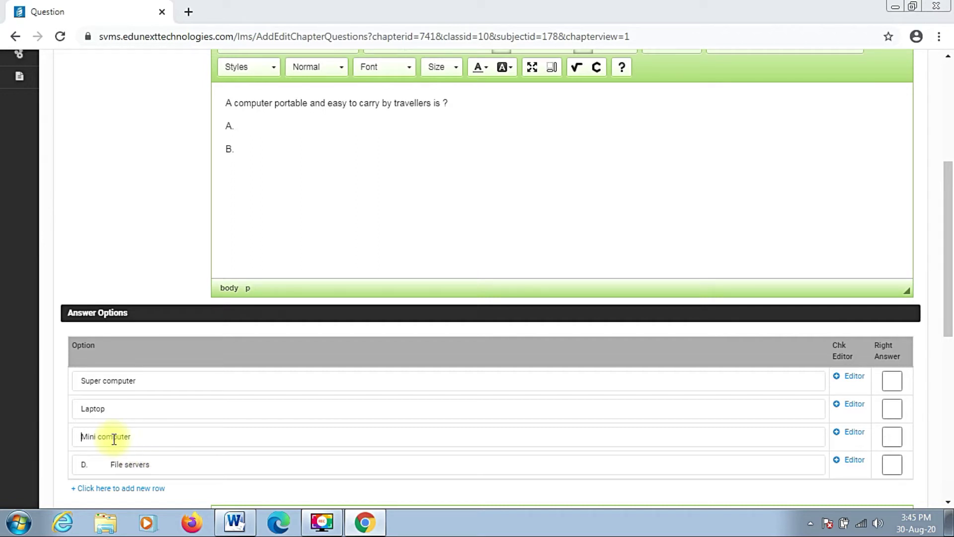
pyautogui.click(109, 463)
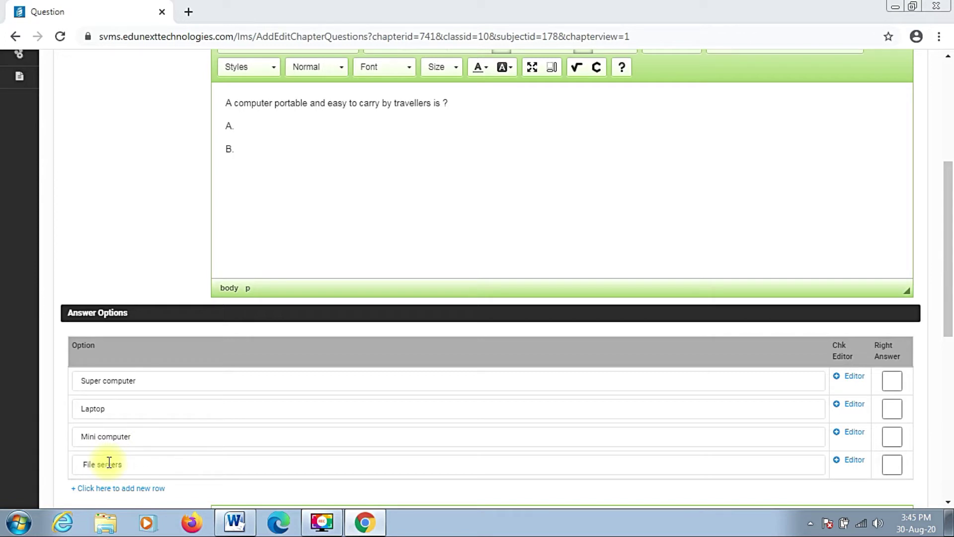
pyautogui.moveTo(264, 164); pyautogui.dragTo(225, 127)
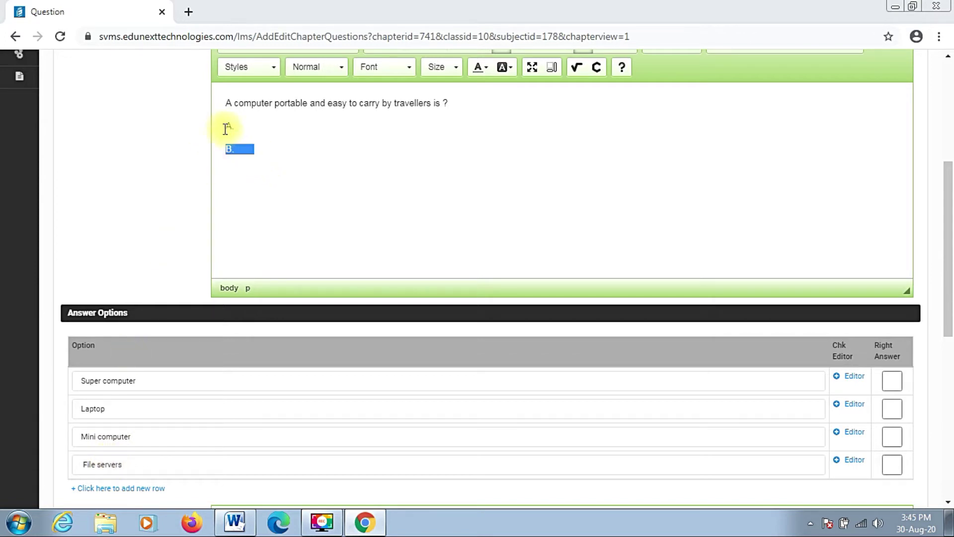
pyautogui.press('BackSpace')
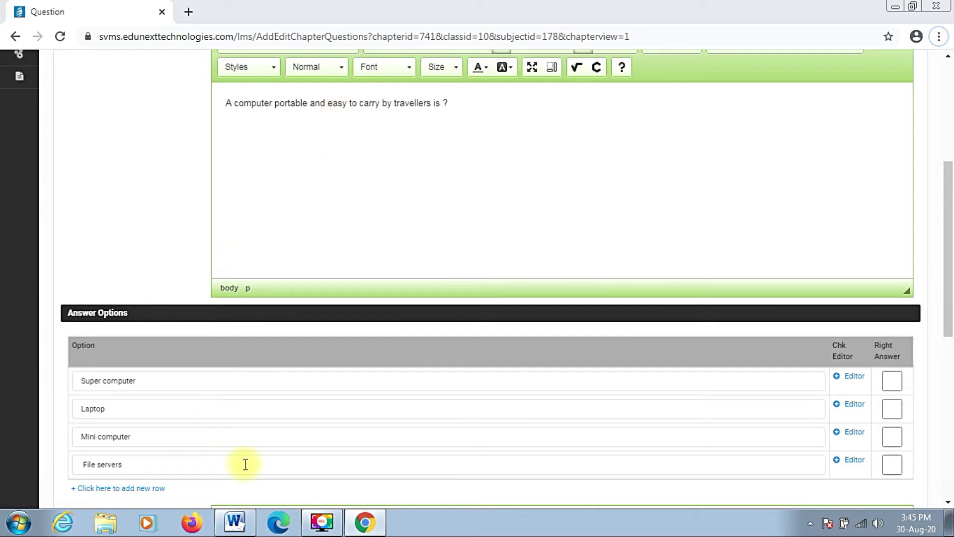
# - Check question 1's highlighted answer in the Word document, return to the form in Chrome, and mark "Laptop" as the right answer
pyautogui.hotkey('alt', 'Tab')
pyautogui.click(226, 297)
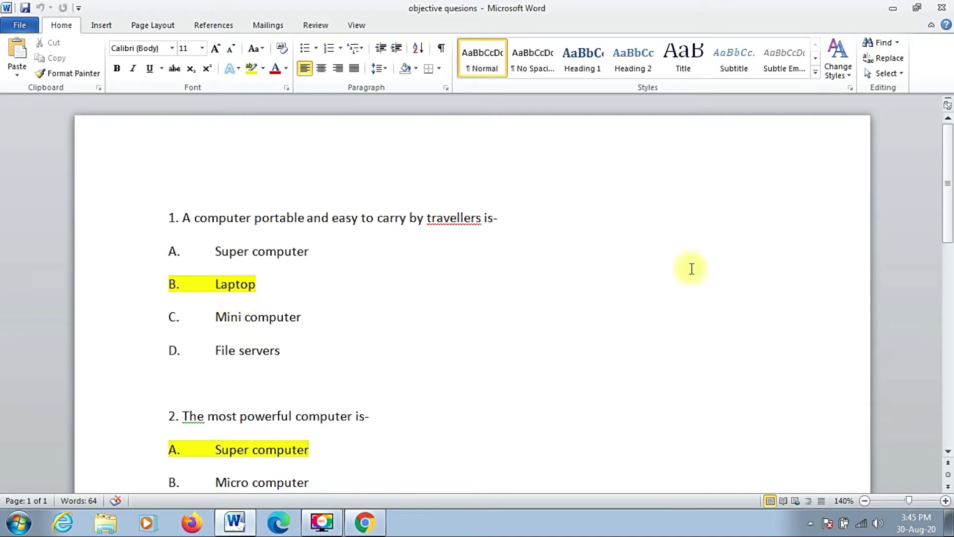
pyautogui.moveTo(950, 180); pyautogui.dragTo(950, 196)
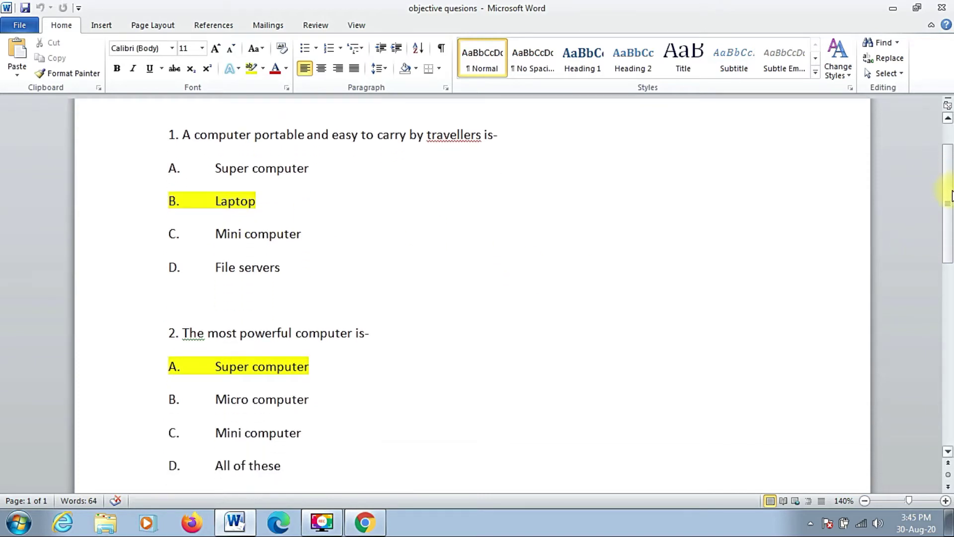
pyautogui.hotkey('alt', 'Tab')
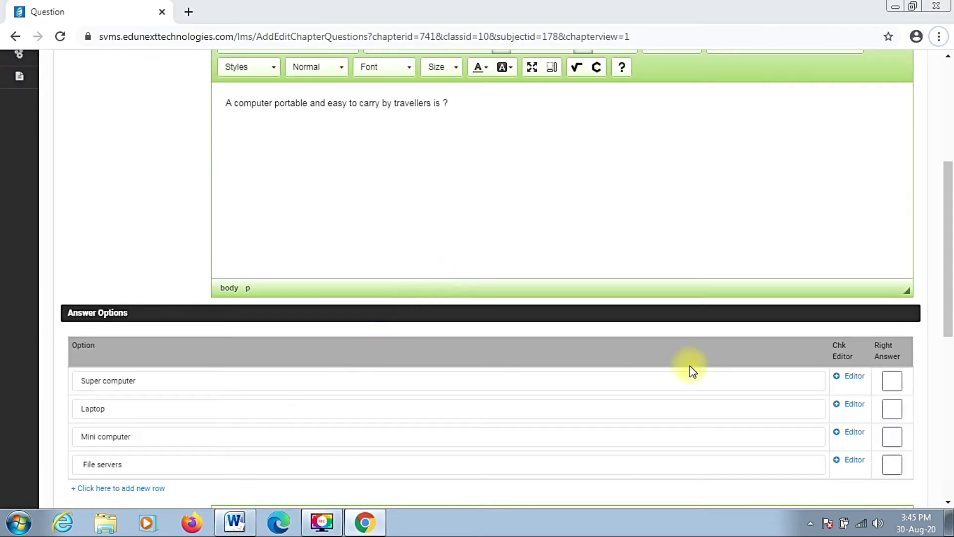
pyautogui.click(891, 408)
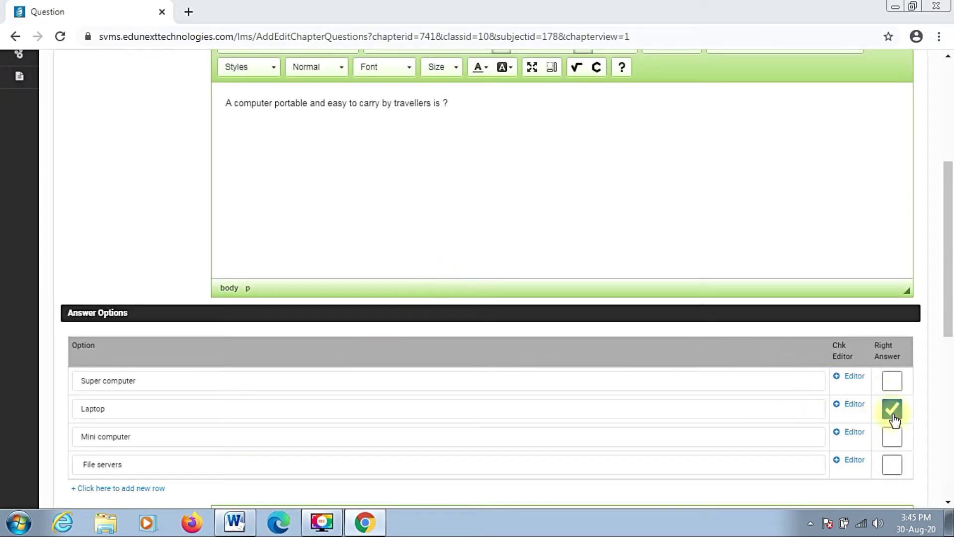
# - Enter "Laptop are very easy to carry" as the solution and add a fifth answer option, "None of these"
pyautogui.moveTo(949, 238); pyautogui.dragTo(950, 351)
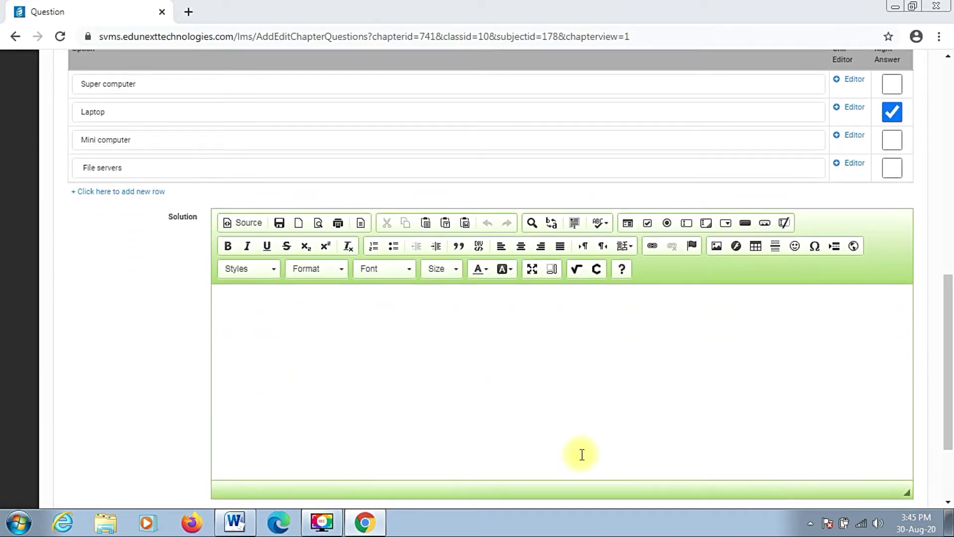
pyautogui.click(387, 326)
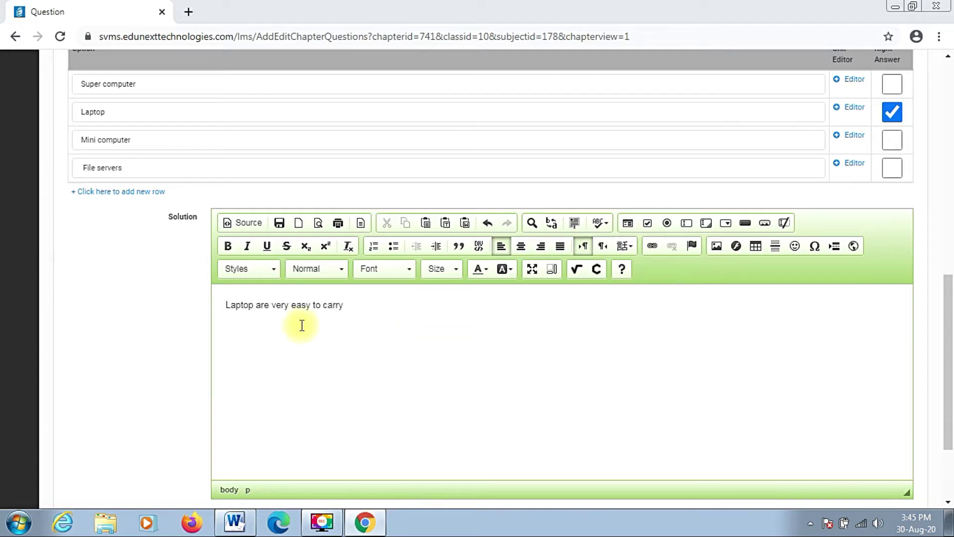
pyautogui.scroll(1, 949, 316)
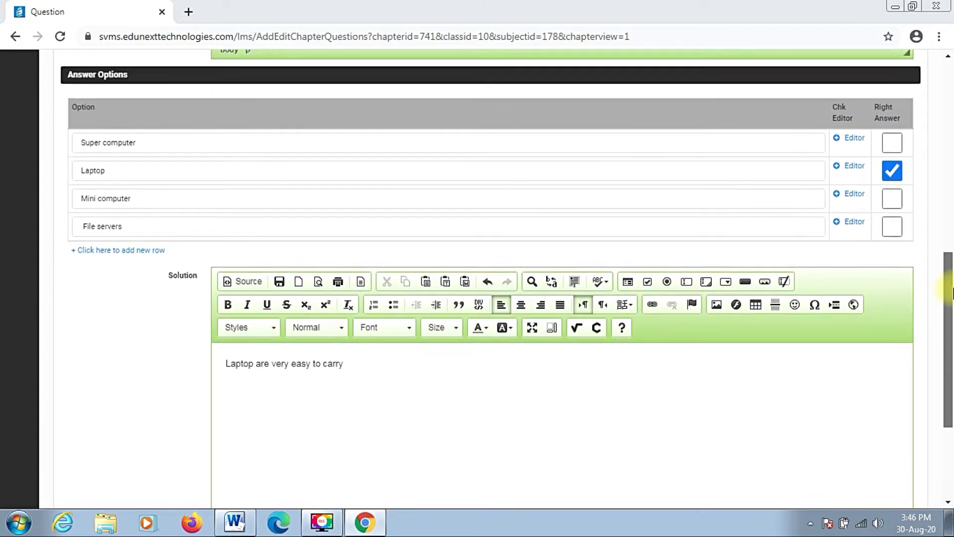
pyautogui.click(128, 259)
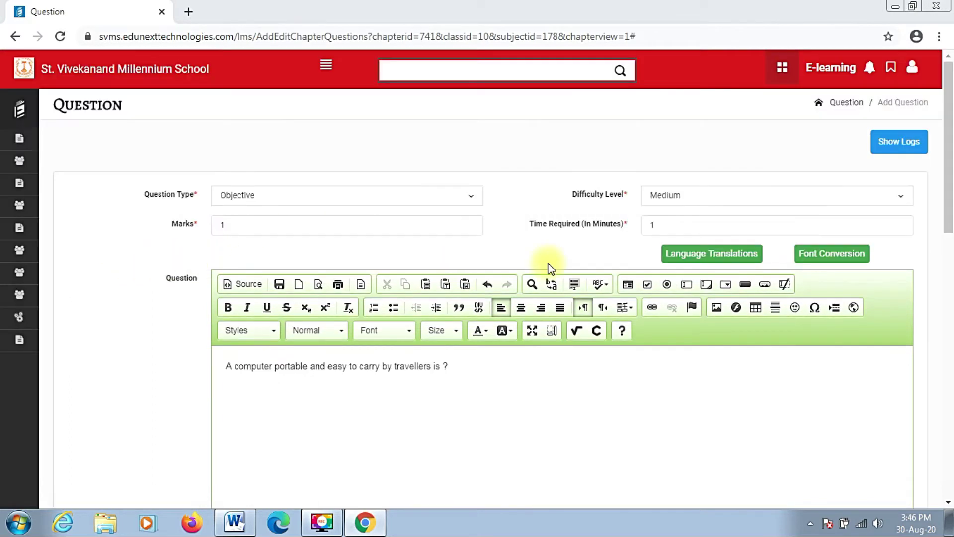
pyautogui.moveTo(944, 160); pyautogui.dragTo(952, 281)
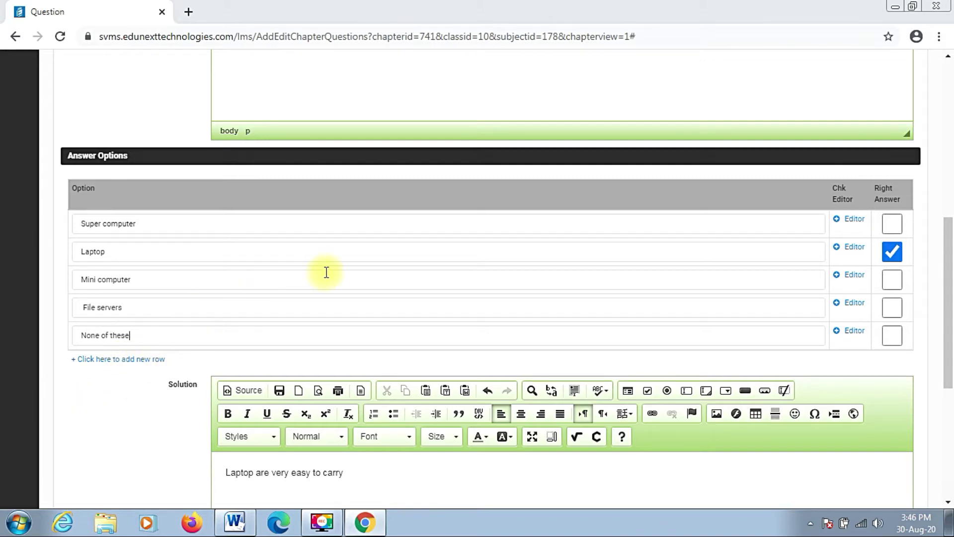
# - Review the completed question form, save the question, and start a new one
pyautogui.moveTo(948, 291); pyautogui.dragTo(946, 170)
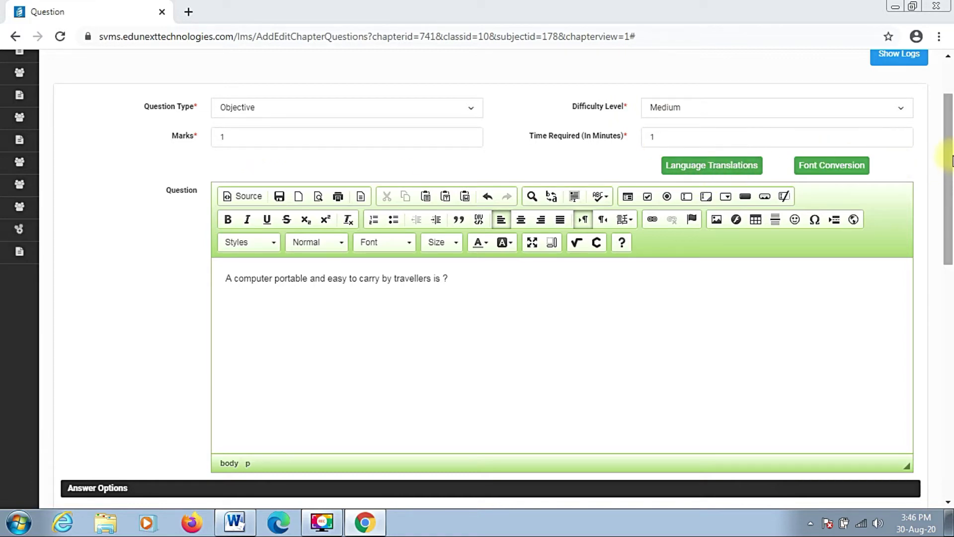
pyautogui.moveTo(951, 141); pyautogui.dragTo(950, 376)
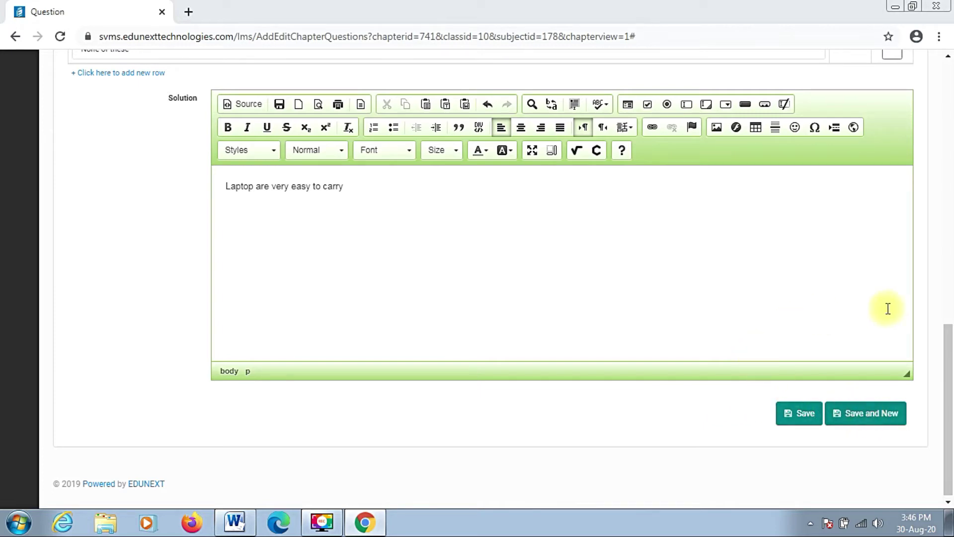
pyautogui.moveTo(948, 348); pyautogui.dragTo(951, 84)
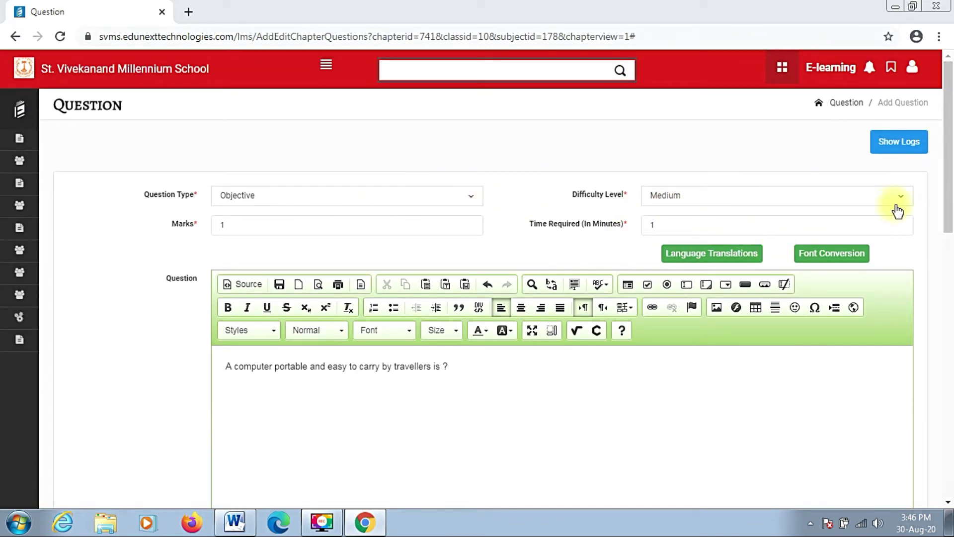
pyautogui.moveTo(951, 141); pyautogui.dragTo(949, 392)
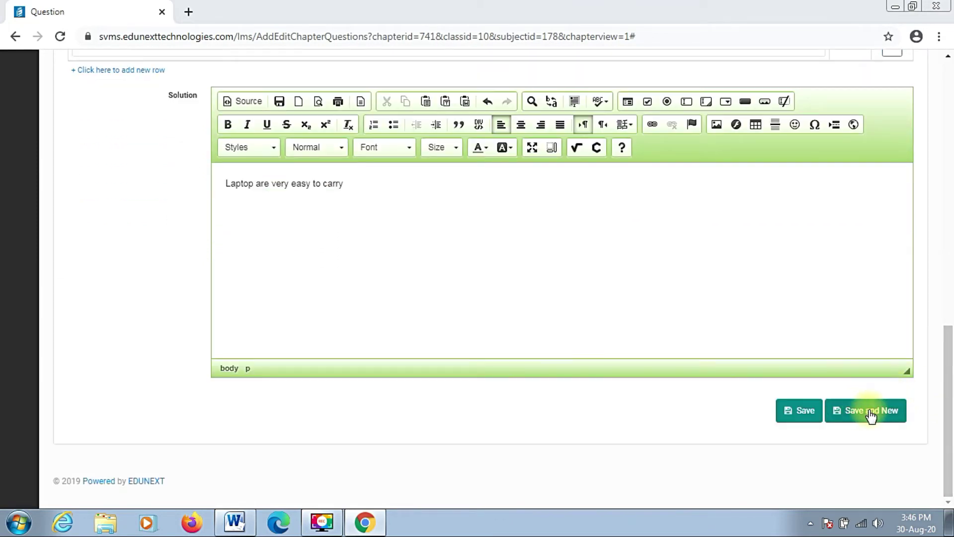
pyautogui.click(876, 412)
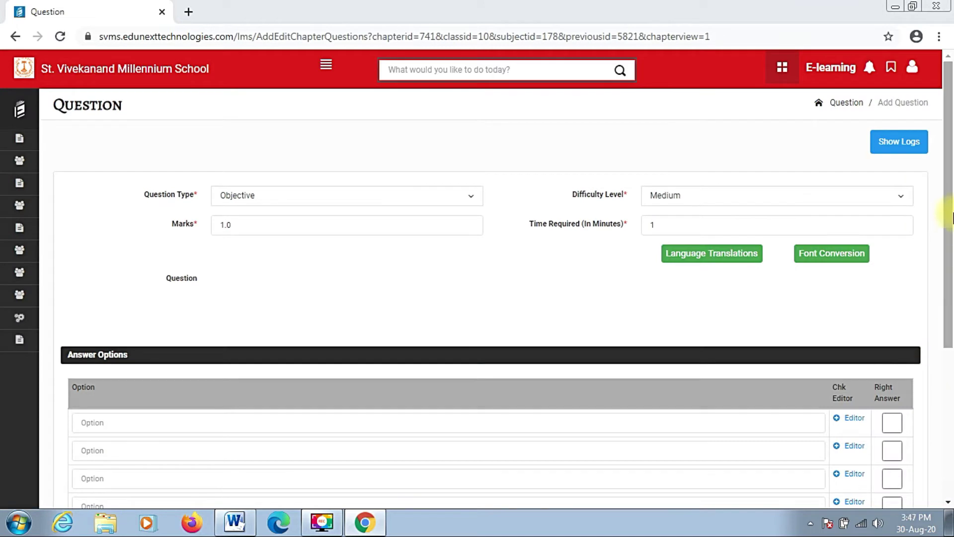
# - Switch to the Word document and copy question 2, "The most powerful computer is-", together with its four answer options
pyautogui.moveTo(952, 216); pyautogui.dragTo(950, 233)
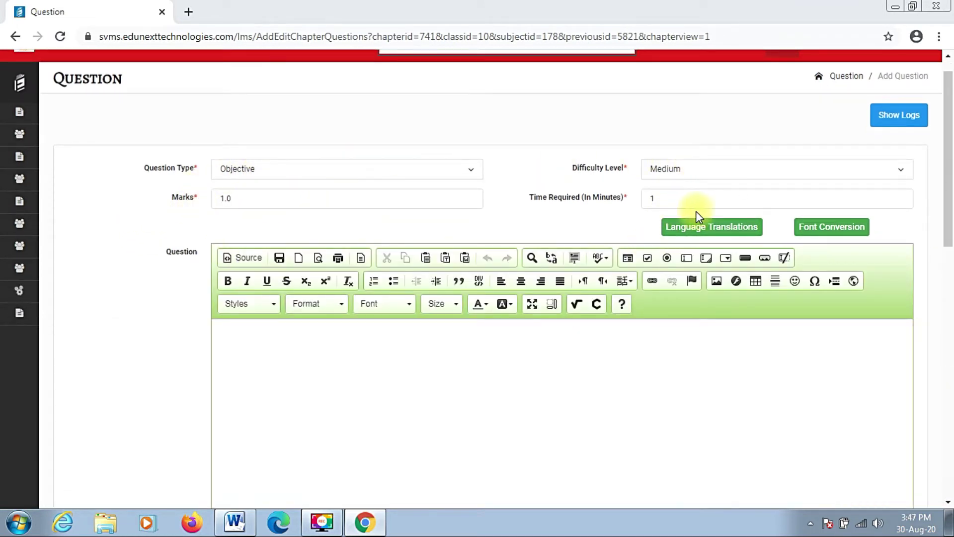
pyautogui.moveTo(950, 157); pyautogui.dragTo(951, 211)
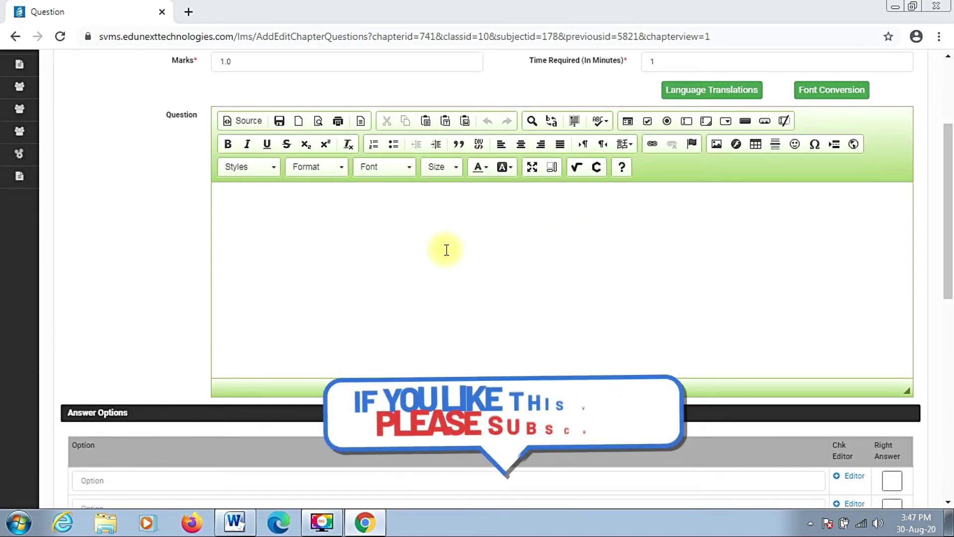
pyautogui.hotkey('alt', 'Tab')
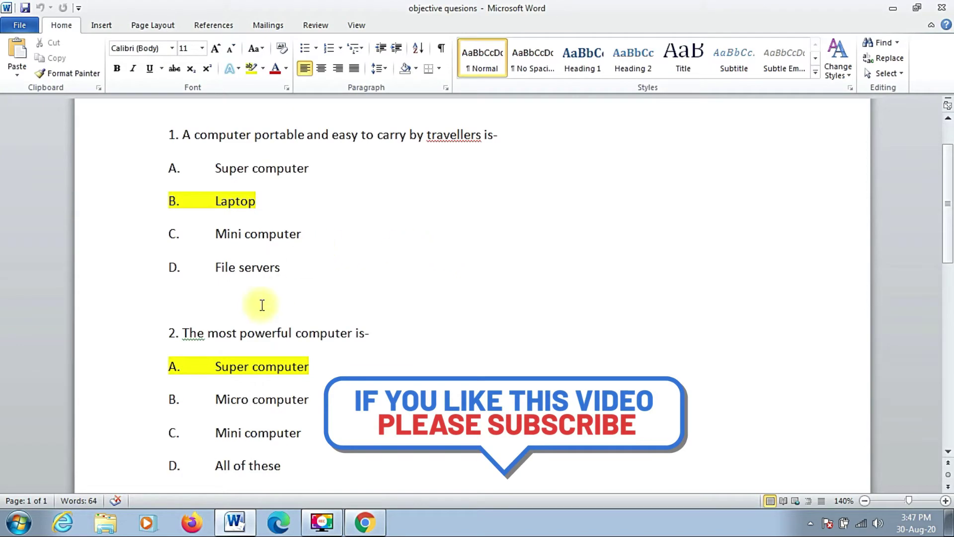
pyautogui.moveTo(169, 332); pyautogui.dragTo(318, 459)
pyautogui.hotkey('ctrl', 'c')
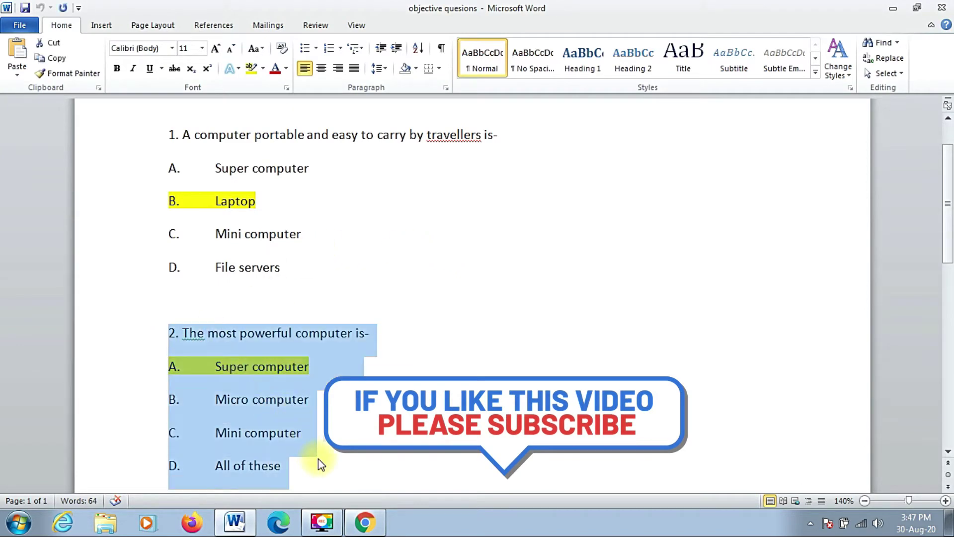
# - Return to the new question form in Chrome and paste the copied question and options into the question text
pyautogui.hotkey('alt', 'Tab')
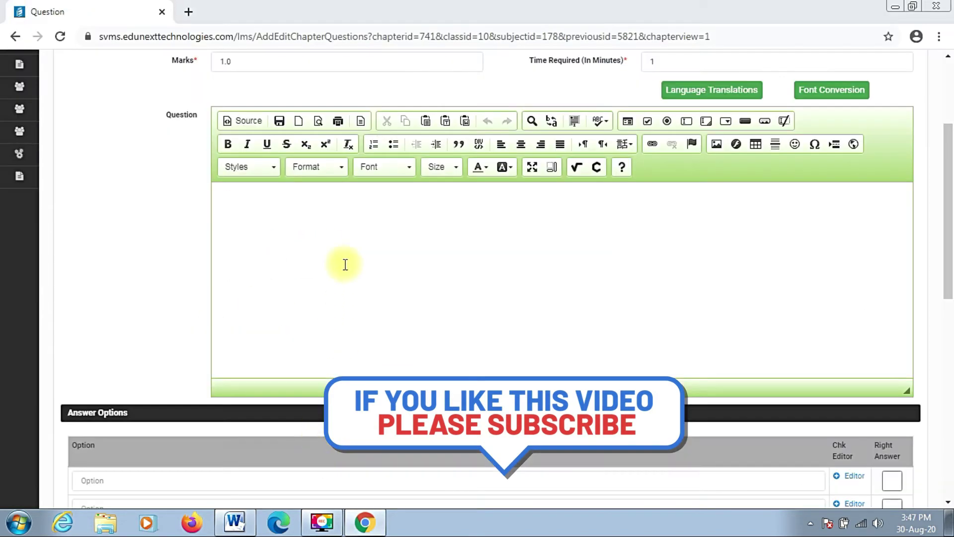
pyautogui.click(373, 215)
pyautogui.rightClick(371, 213)
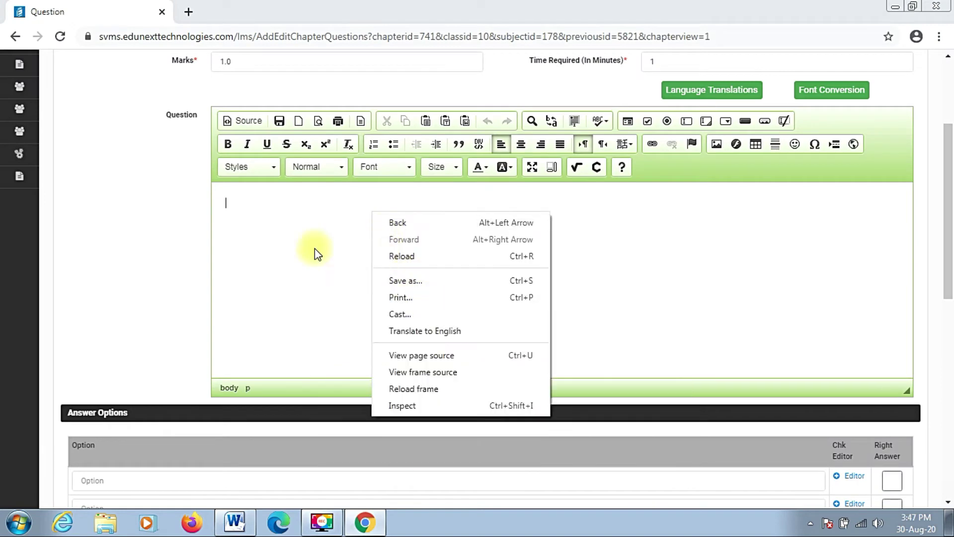
pyautogui.click(291, 238)
pyautogui.hotkey('ctrl', 'v')
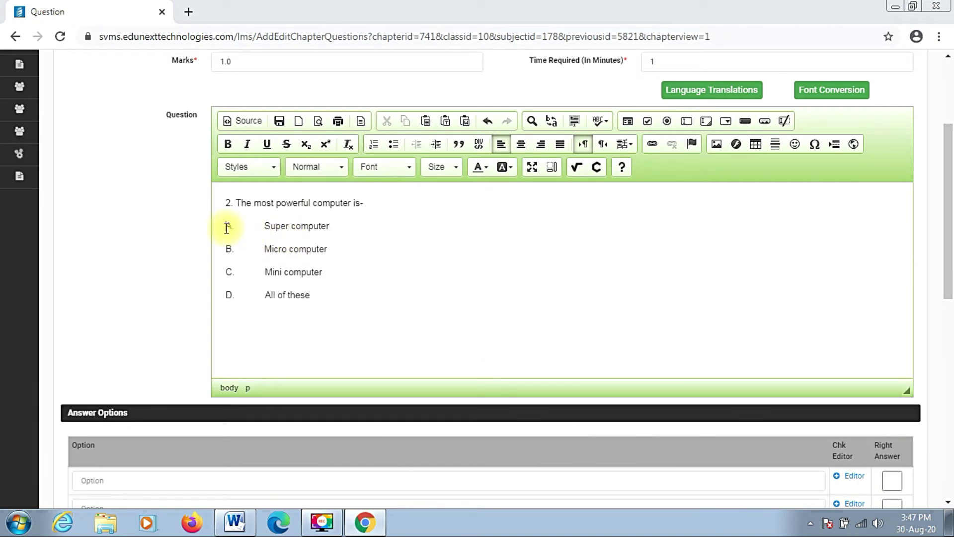
# - Move the A. to D. answer lines from the question text into the first answer option
pyautogui.moveTo(227, 228); pyautogui.dragTo(326, 305)
pyautogui.hotkey('ctrl', 'x')
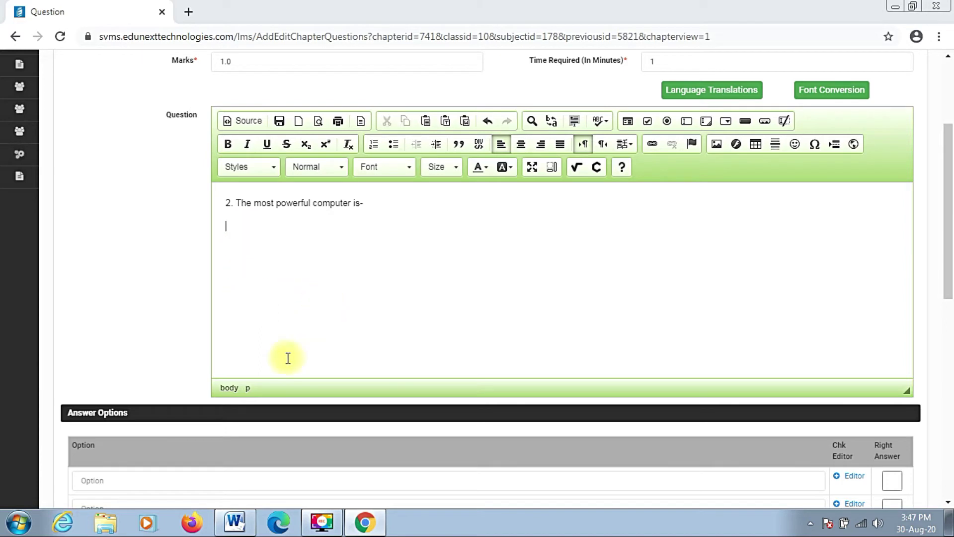
pyautogui.click(168, 480)
pyautogui.hotkey('ctrl', 'v')
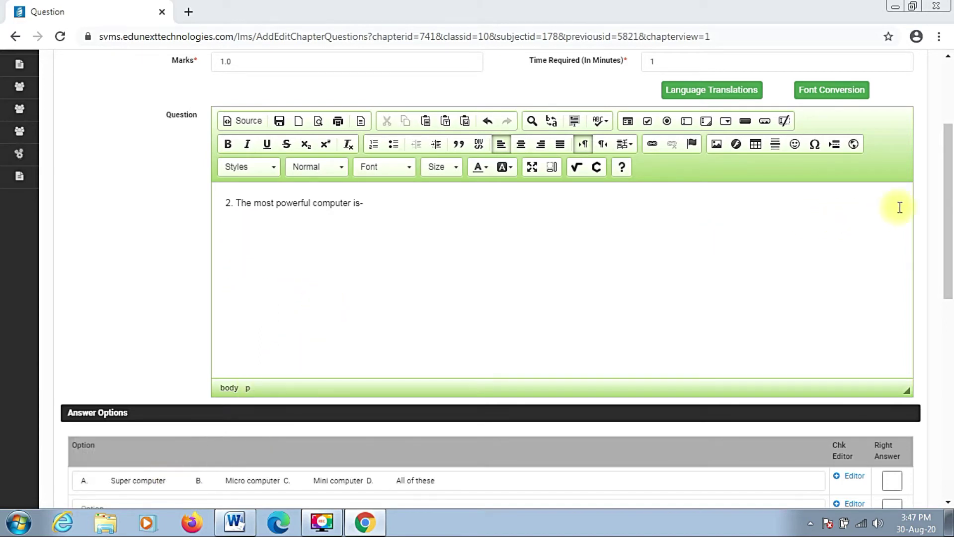
# - Remove the leading "2." and the trailing dash from the text "The most powerful computer is"
pyautogui.scroll(-1, 951, 174)
pyautogui.scroll(-1, 951, 174)
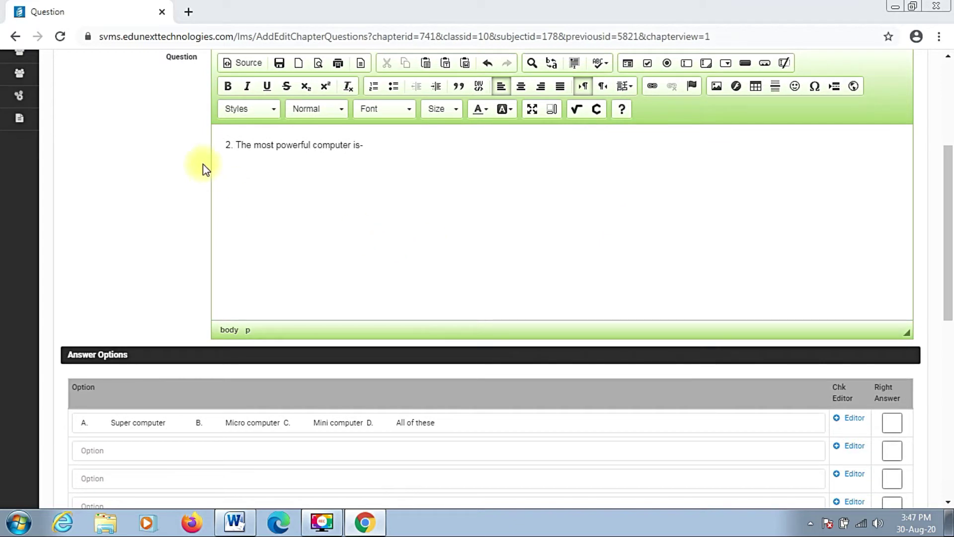
pyautogui.click(233, 144)
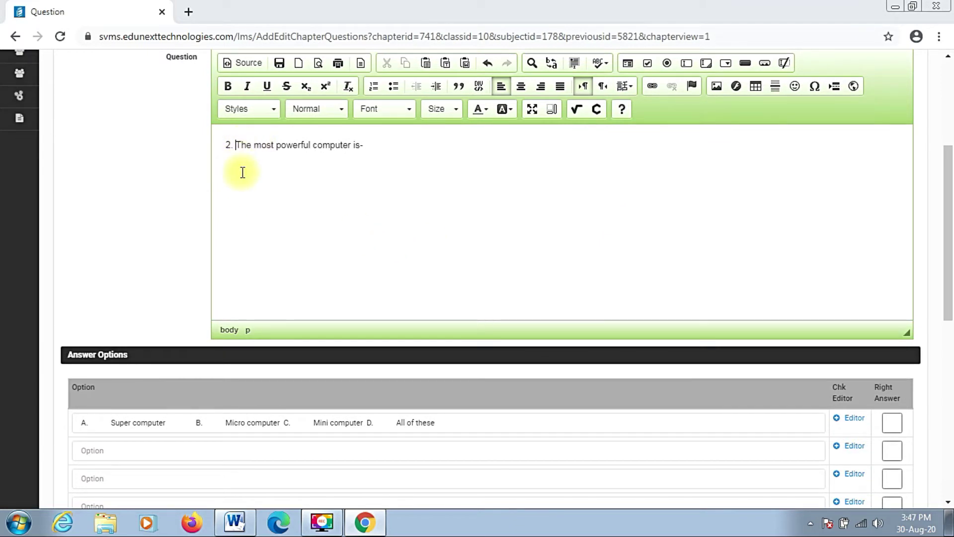
pyautogui.press('BackSpace')
pyautogui.press('BackSpace')
pyautogui.press('BackSpace')
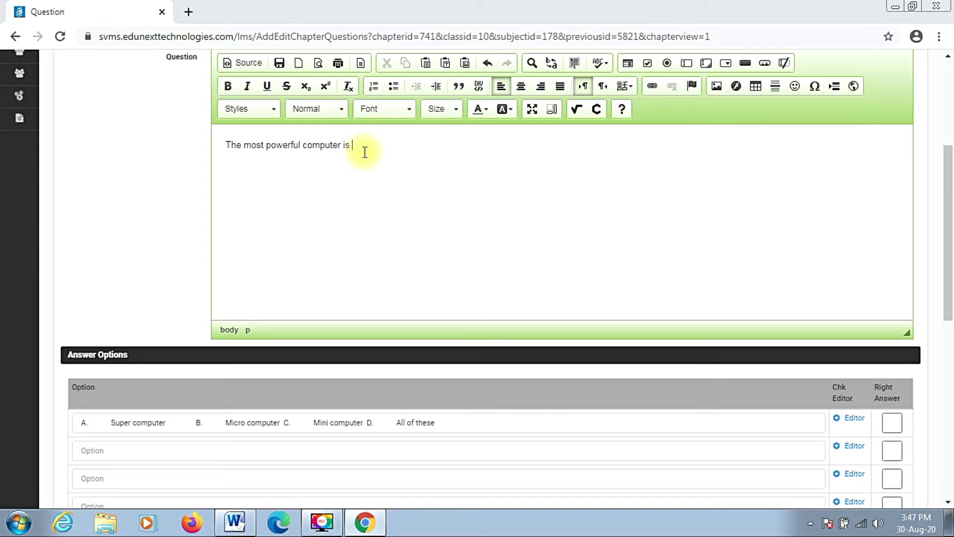
# - Move "B. Micro computer" from the first answer option into the second one
pyautogui.moveTo(951, 177); pyautogui.dragTo(949, 218)
pyautogui.moveTo(195, 318); pyautogui.dragTo(278, 316)
pyautogui.hotkey('ctrl', 'x')
pyautogui.click(109, 341)
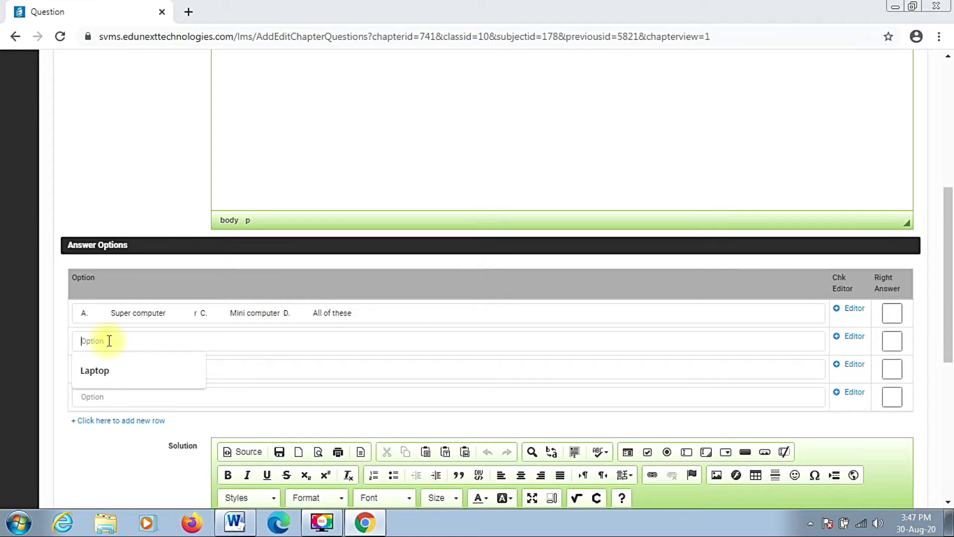
pyautogui.hotkey('ctrl', 'v')
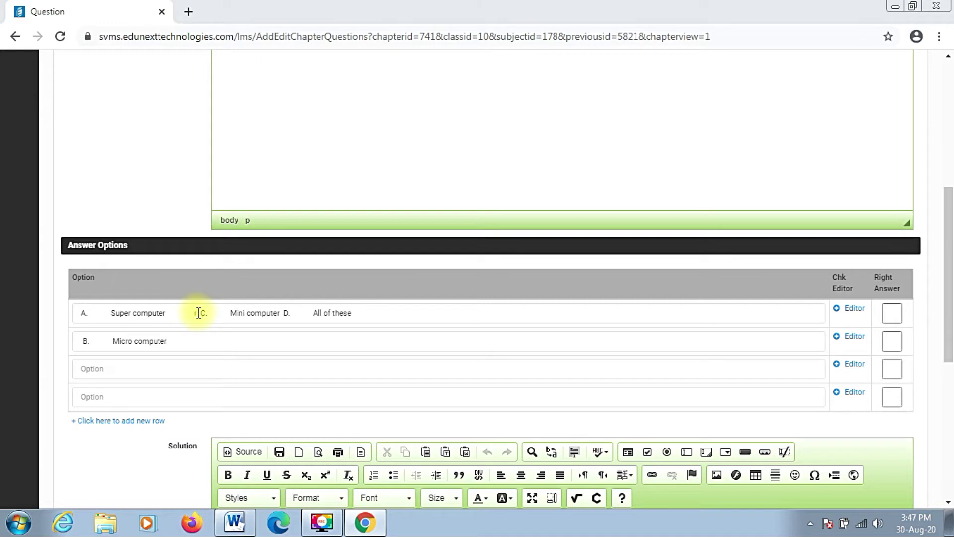
# - Move "C. Mini computer" from the first answer option into the third one
pyautogui.moveTo(202, 313); pyautogui.dragTo(280, 321)
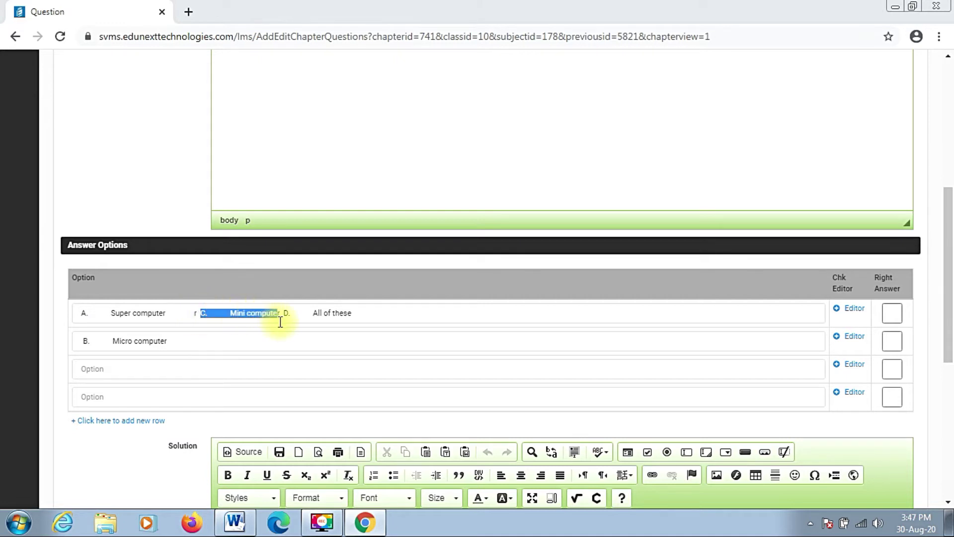
pyautogui.hotkey('ctrl', 'x')
pyautogui.click(142, 369)
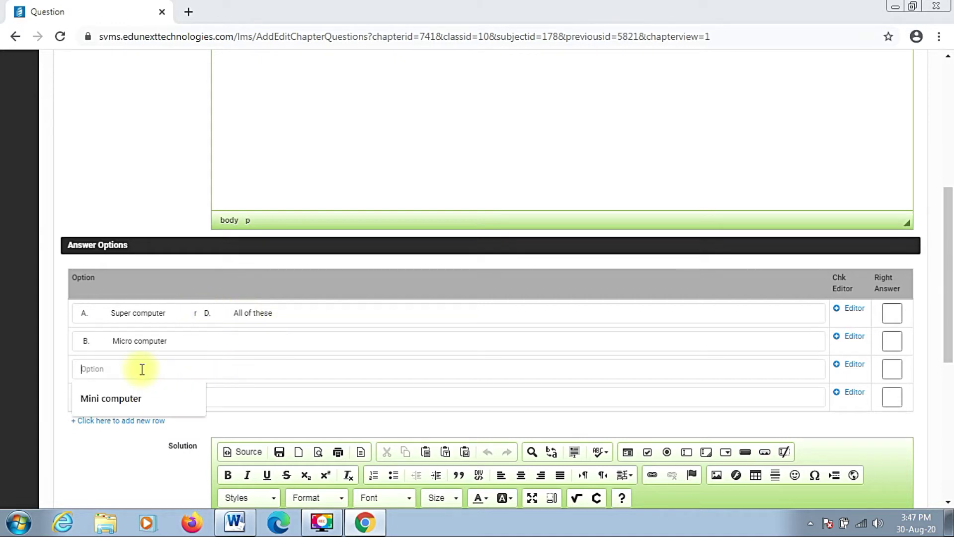
pyautogui.hotkey('ctrl', 'v')
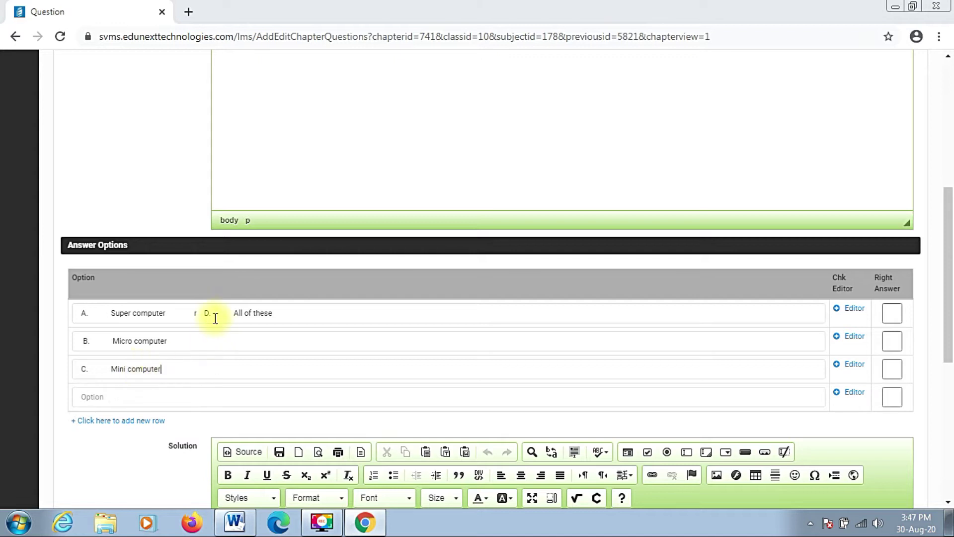
# - Move "D. All of these" into the fourth answer option and delete the leftover "r" from the first one
pyautogui.moveTo(206, 312); pyautogui.dragTo(290, 314)
pyautogui.hotkey('ctrl', 'x')
pyautogui.click(151, 400)
pyautogui.hotkey('ctrl', 'v')
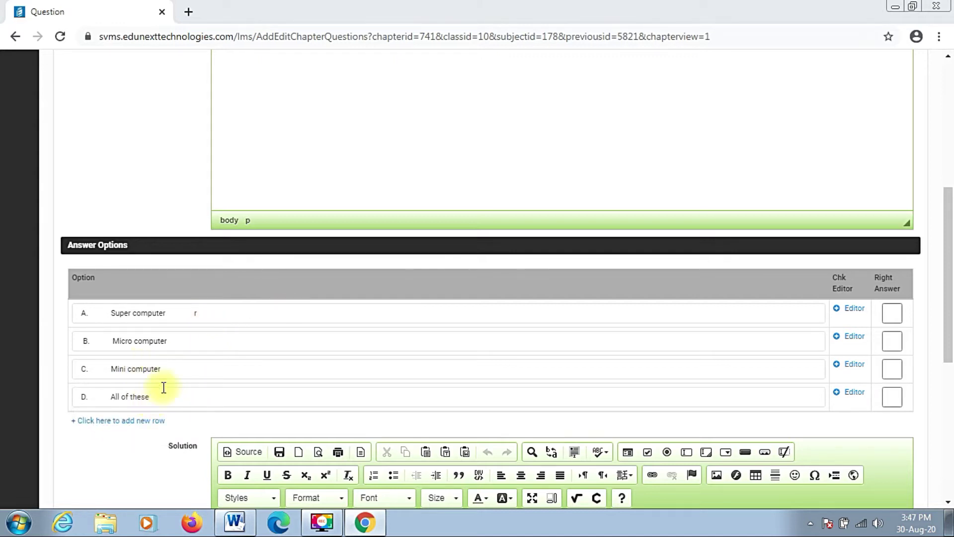
pyautogui.click(212, 312)
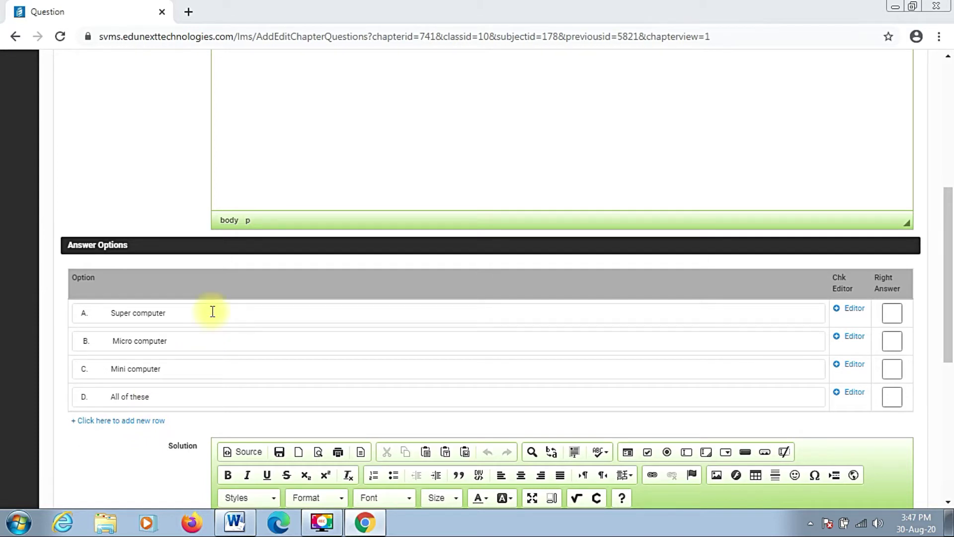
# - Check the highlighted answer in the Word document, mark "Super computer" as the right answer in the portal, and save the question
pyautogui.hotkey('alt', 'Tab')
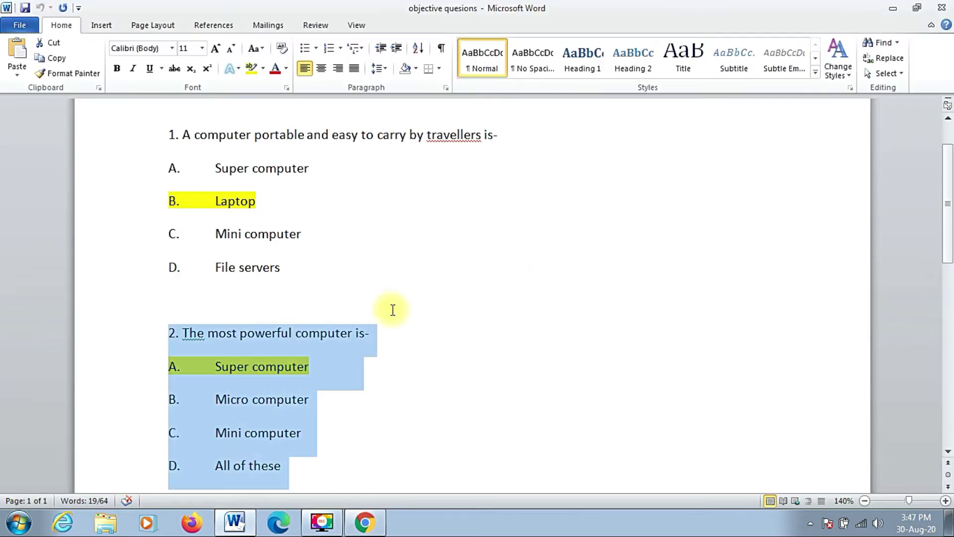
pyautogui.hotkey('alt', 'Tab')
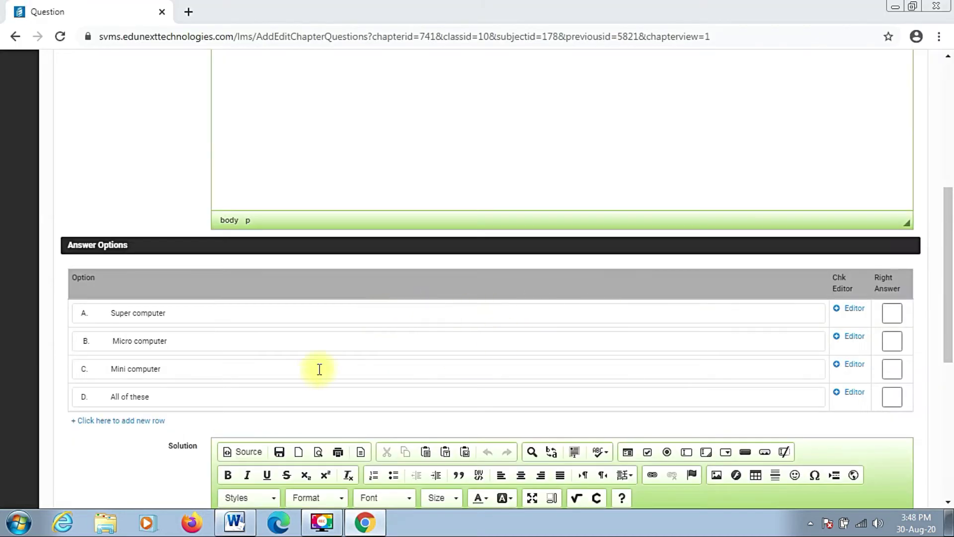
pyautogui.click(894, 312)
pyautogui.scroll(-4, 902, 328)
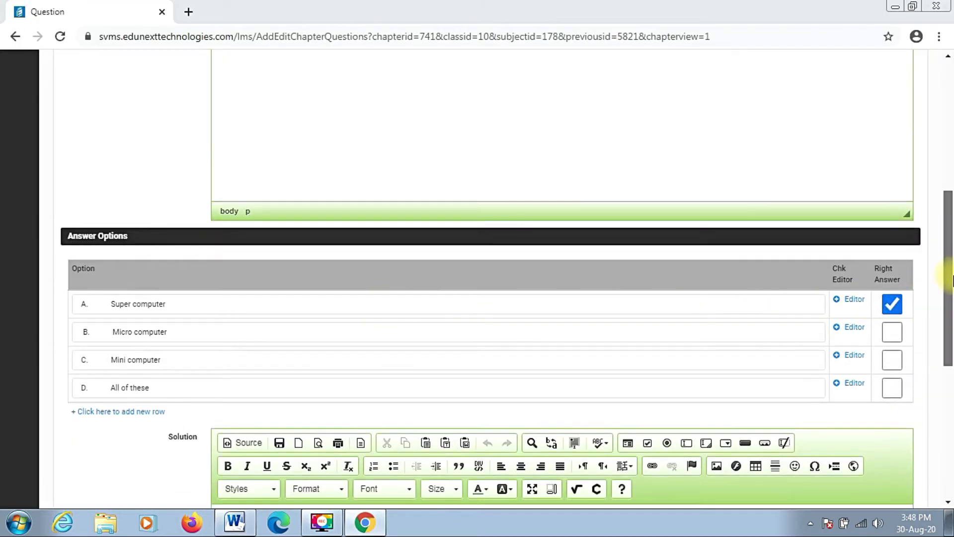
pyautogui.click(418, 313)
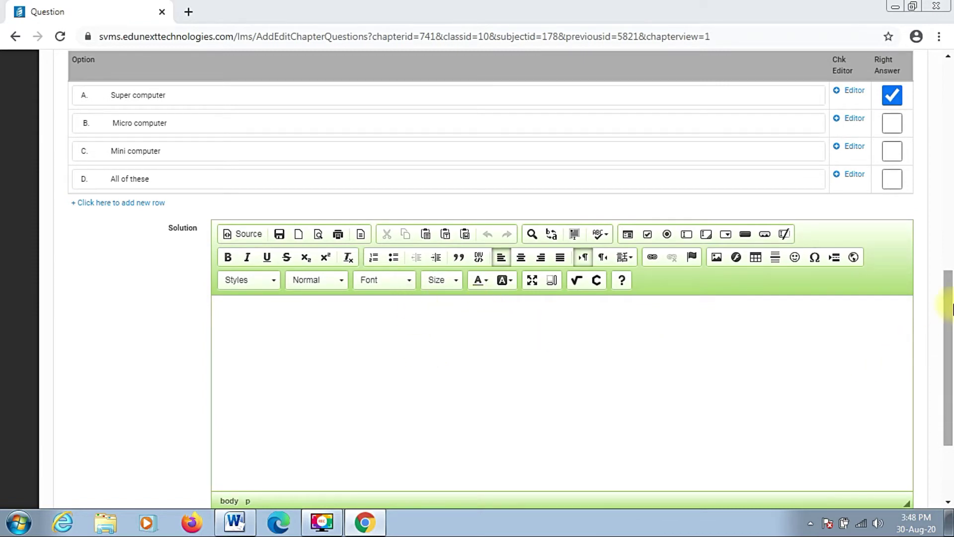
pyautogui.scroll(-3, 944, 301)
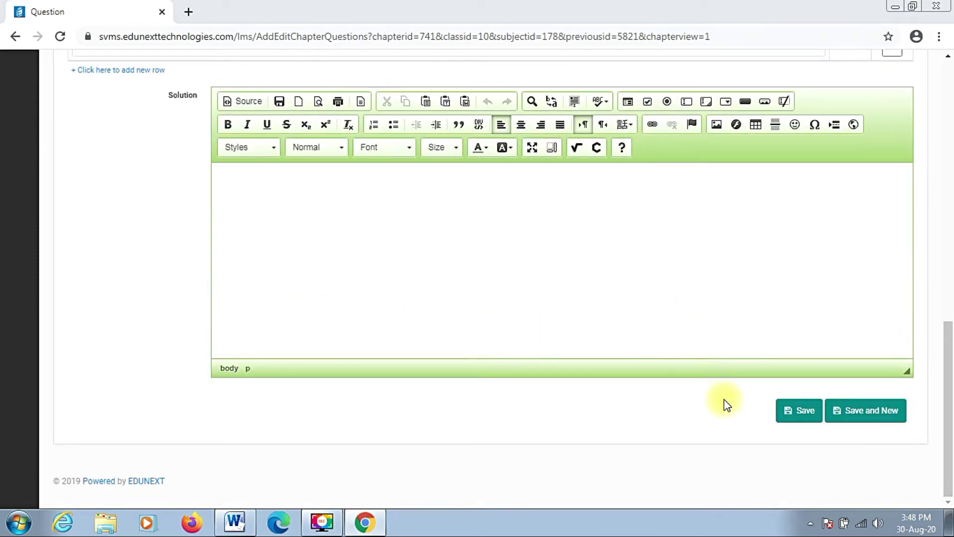
pyautogui.click(804, 416)
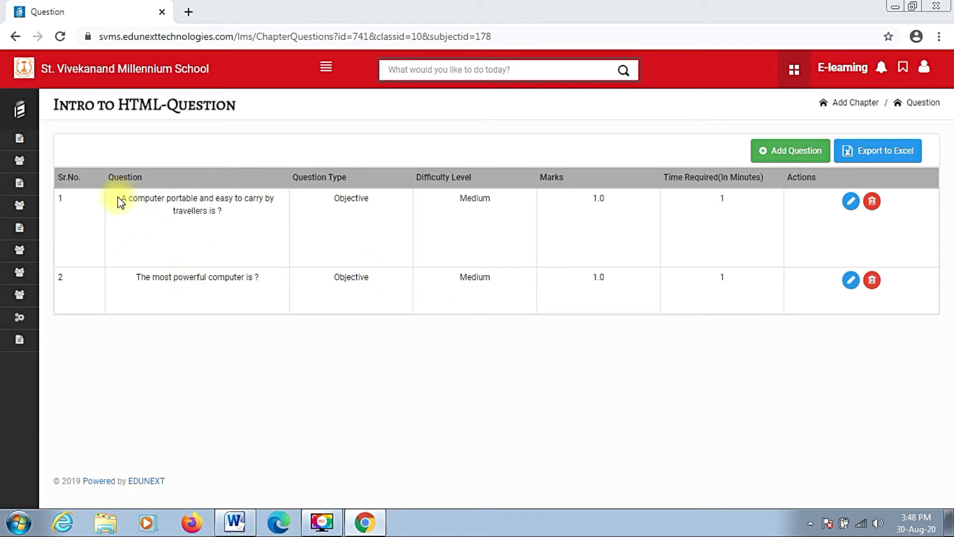
# - Review the two saved questions in the Intro to HTML question list
pyautogui.moveTo(121, 201); pyautogui.dragTo(249, 207)
pyautogui.click(227, 228)
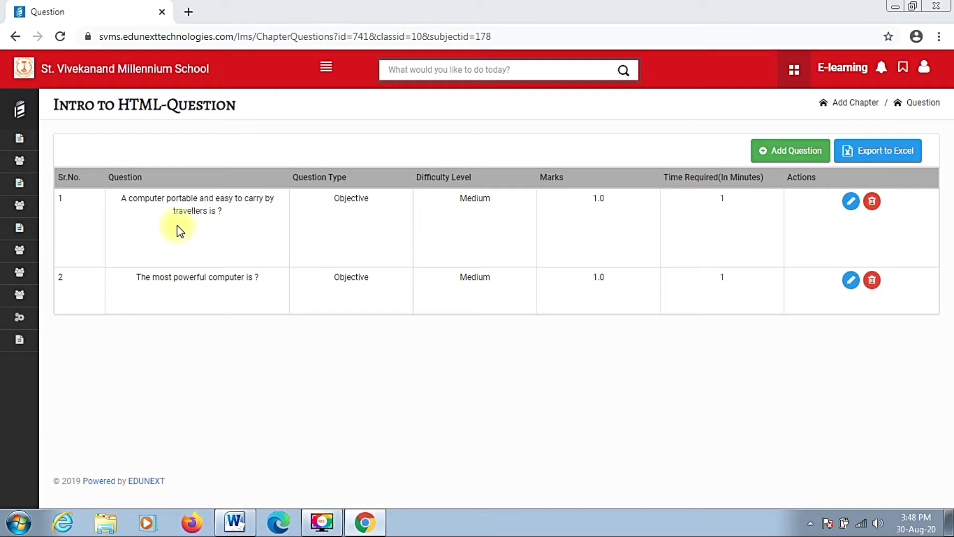
pyautogui.moveTo(139, 276); pyautogui.dragTo(266, 288)
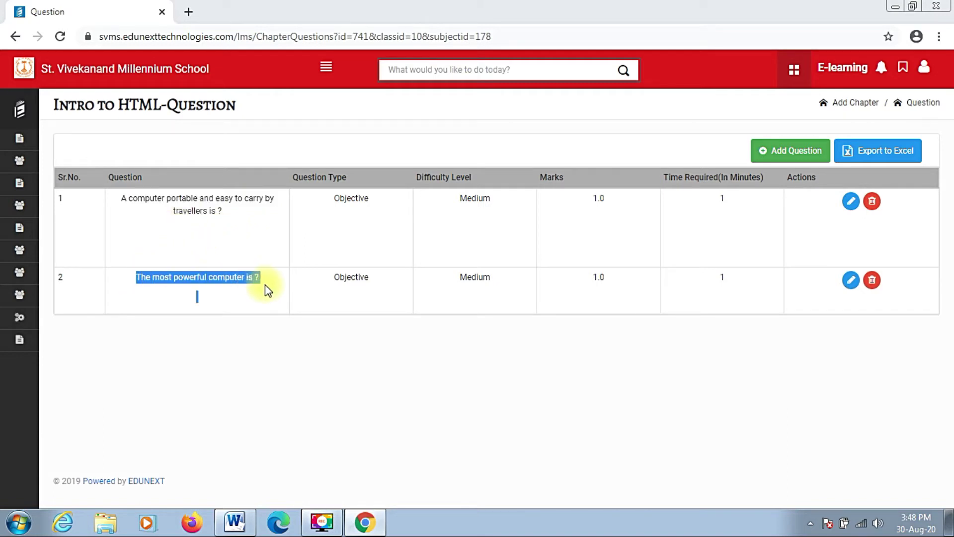
pyautogui.click(443, 287)
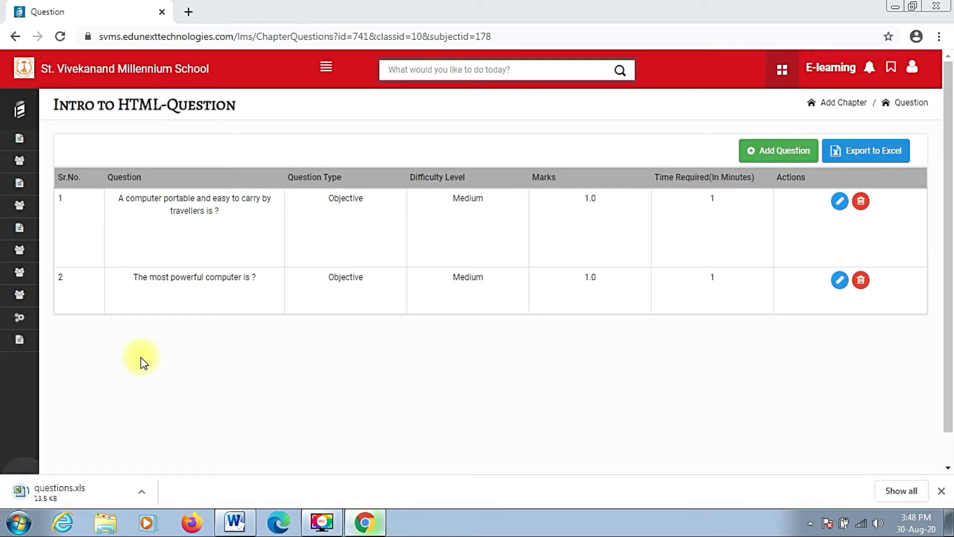
# - Export the Intro to HTML questions to Excel, then view the downloaded questions.xls with editing enabled and close it
pyautogui.click(77, 485)
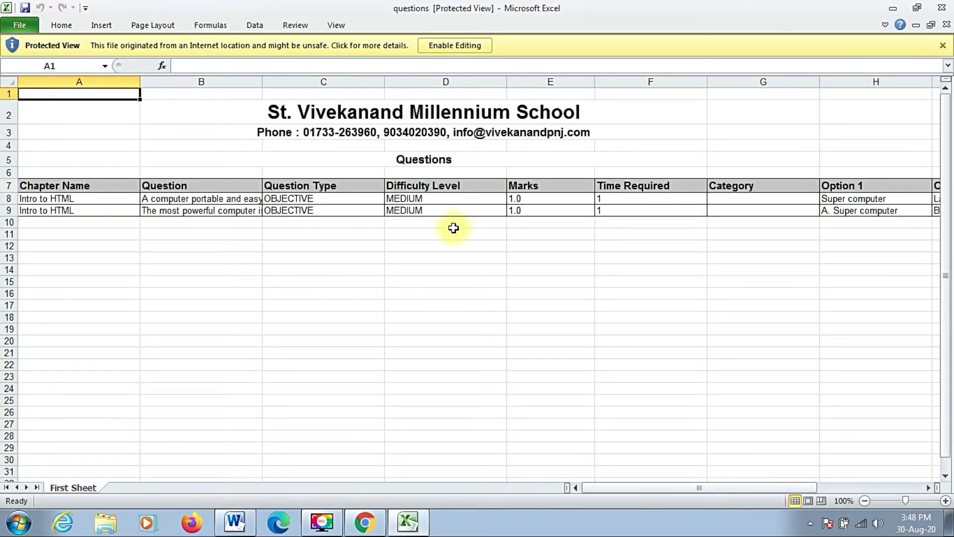
pyautogui.click(449, 45)
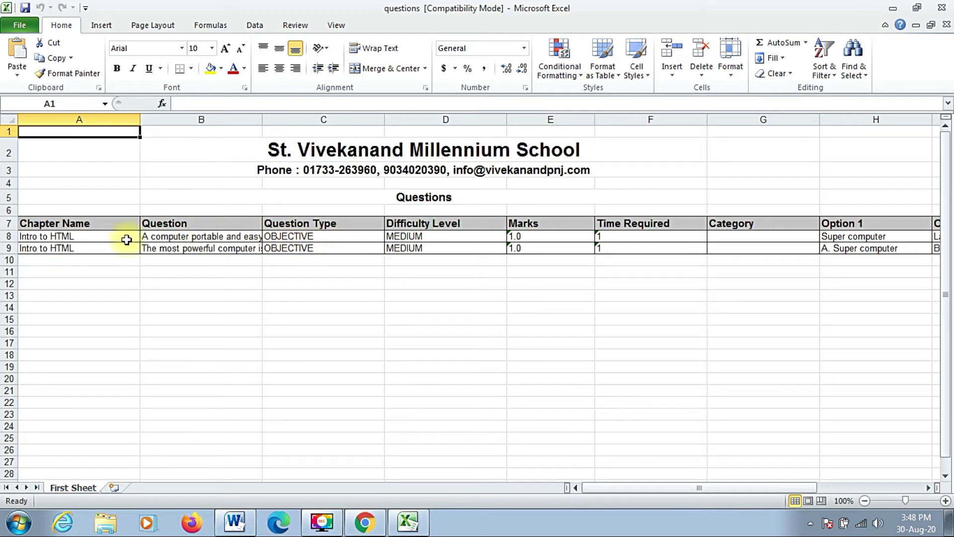
pyautogui.moveTo(693, 487)
pyautogui.mouseDown()
pyautogui.moveTo(797, 486)
pyautogui.moveTo(692, 492)
pyautogui.mouseUp()
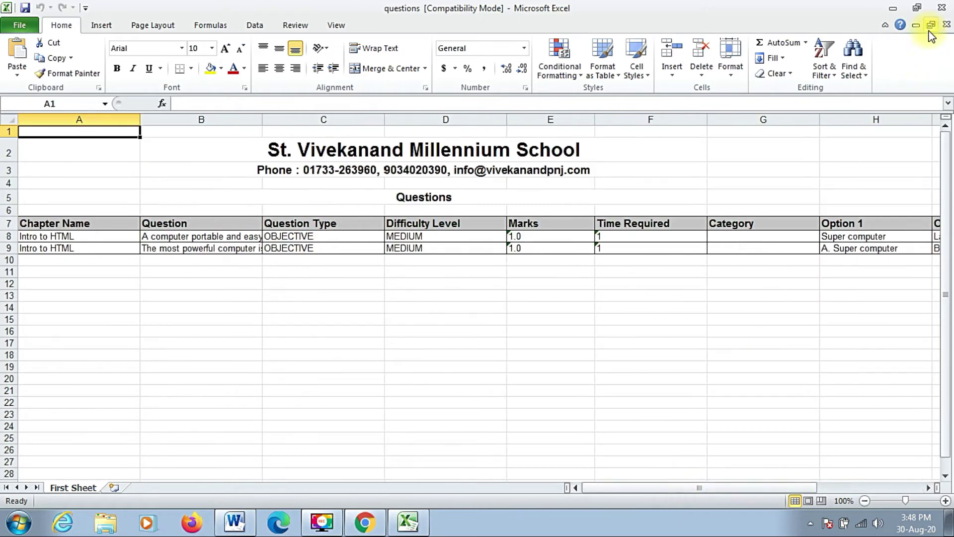
pyautogui.click(941, 11)
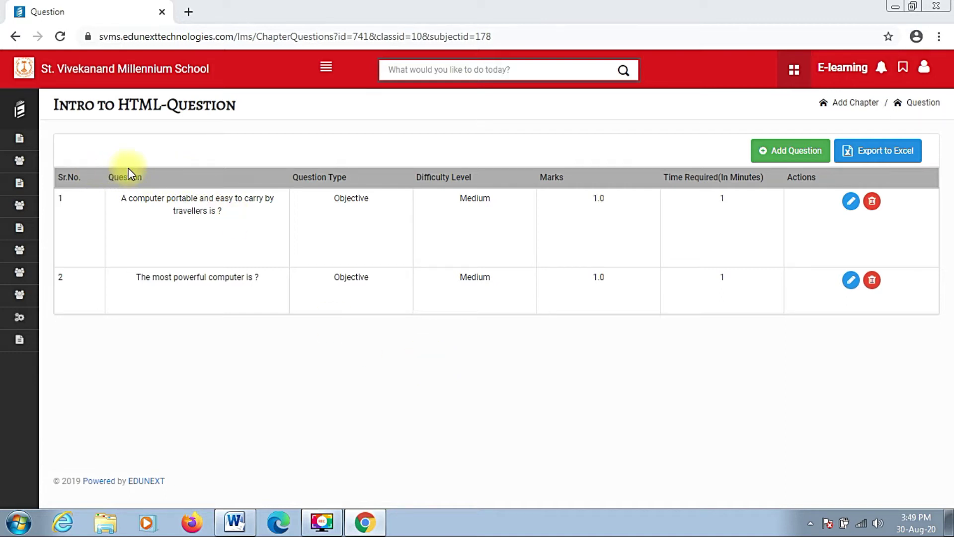
# - Delete the "Intro to windows" chapter from the class VIII Computer chapter list
pyautogui.click(25, 160)
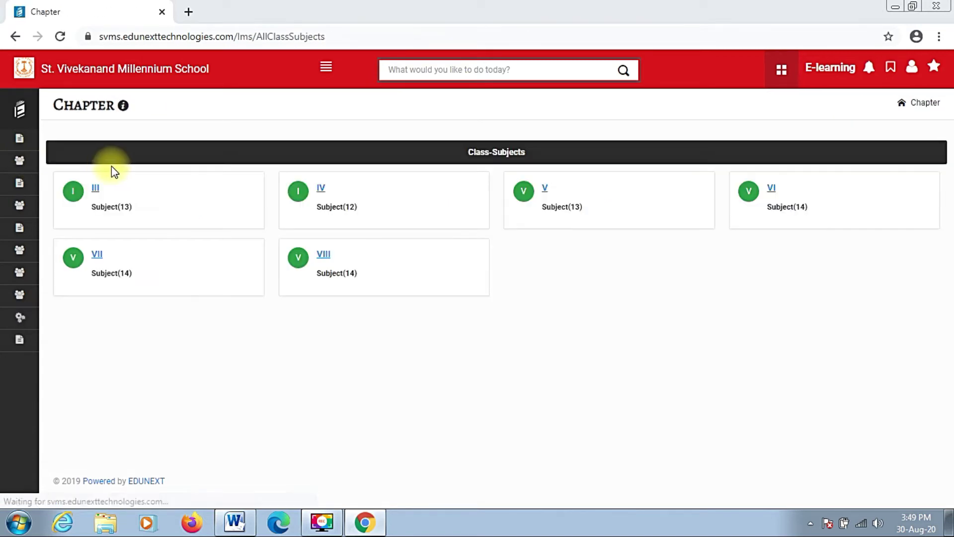
pyautogui.click(323, 255)
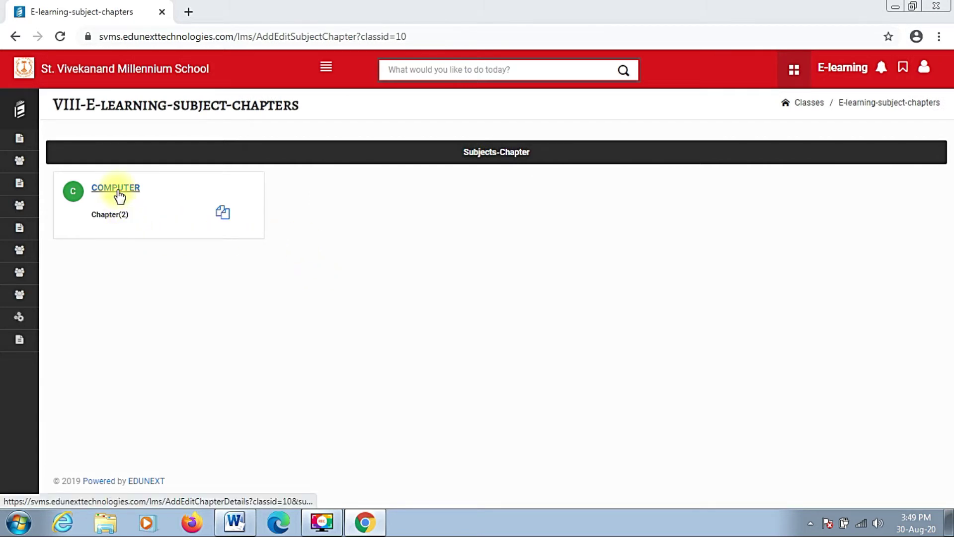
pyautogui.click(118, 192)
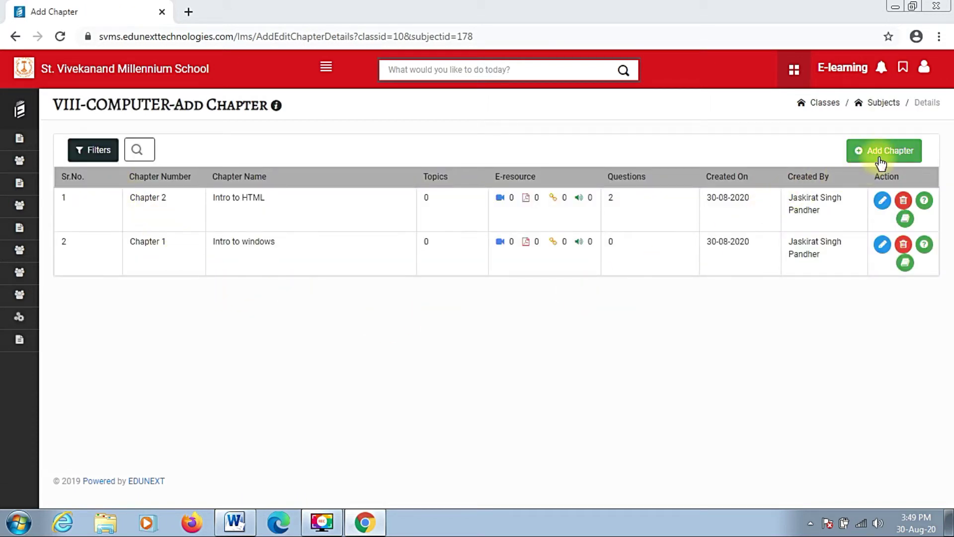
pyautogui.click(904, 248)
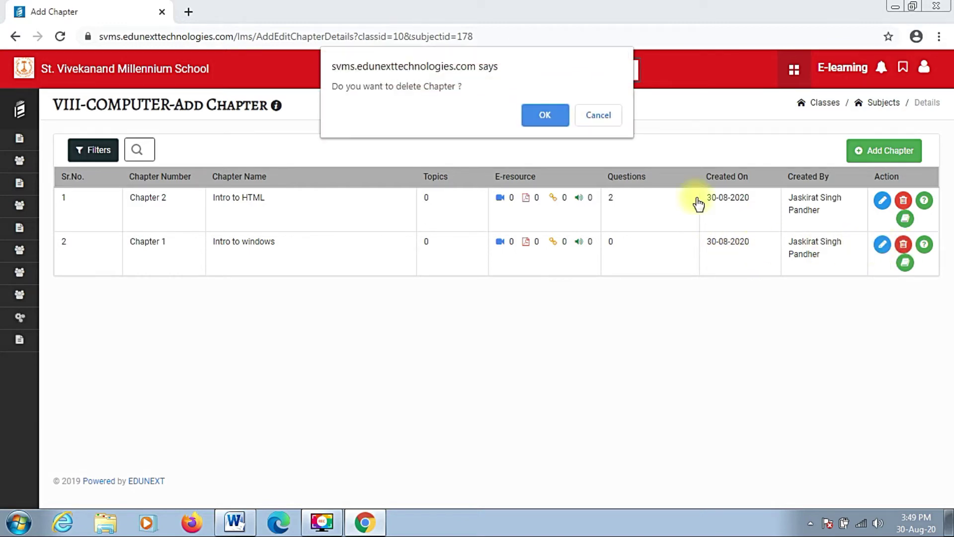
pyautogui.click(555, 117)
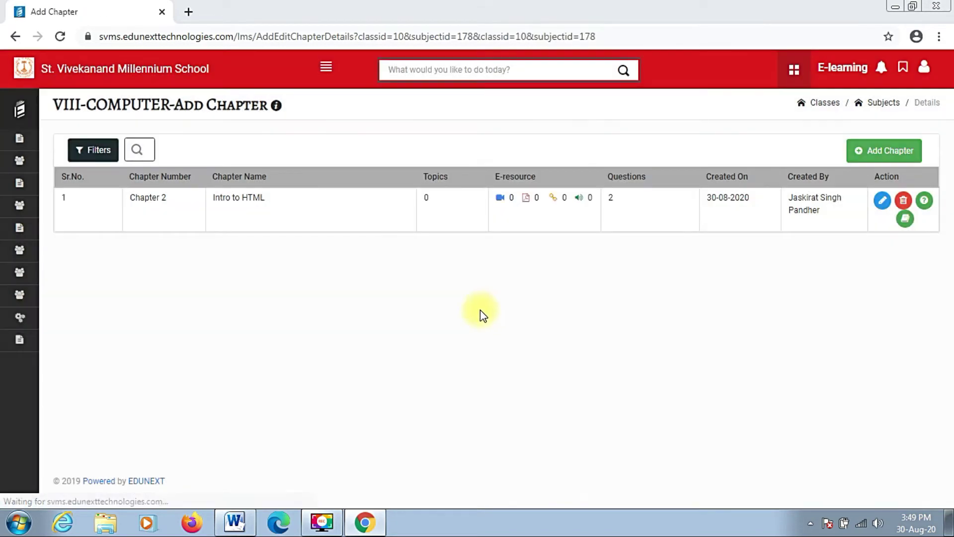
# - Add a chapter numbered "Chapter 3" with the name "Computer subjective questions" and save it
pyautogui.click(886, 155)
pyautogui.click(428, 197)
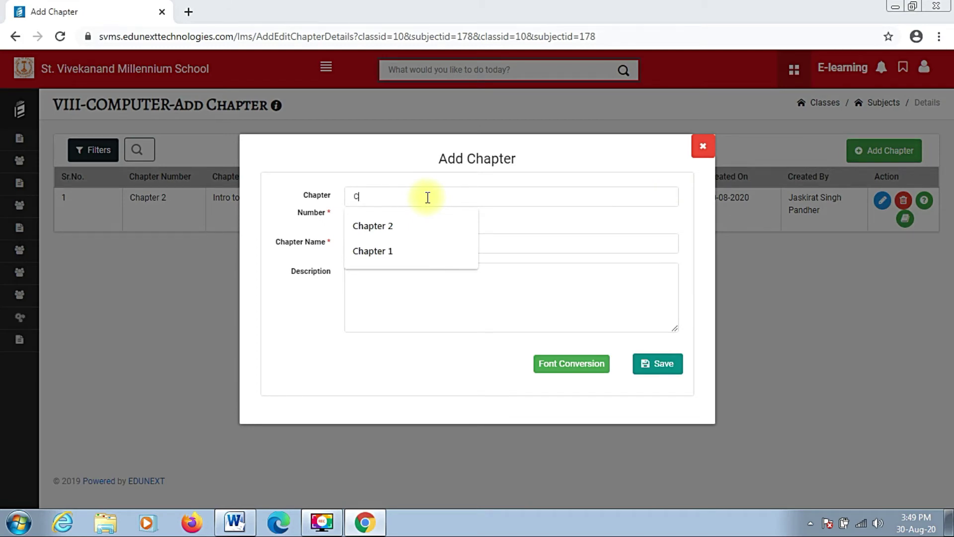
pyautogui.write('Chapter 3')
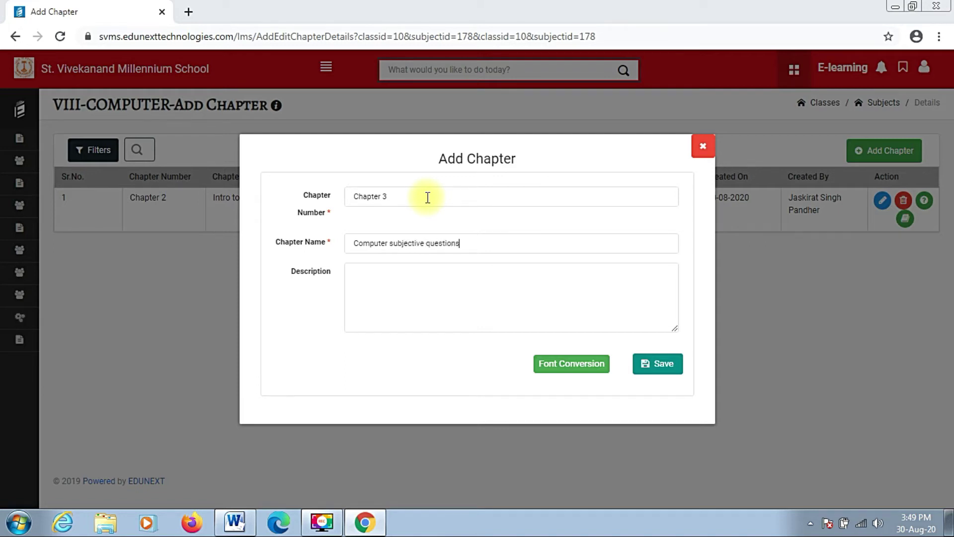
pyautogui.click(638, 363)
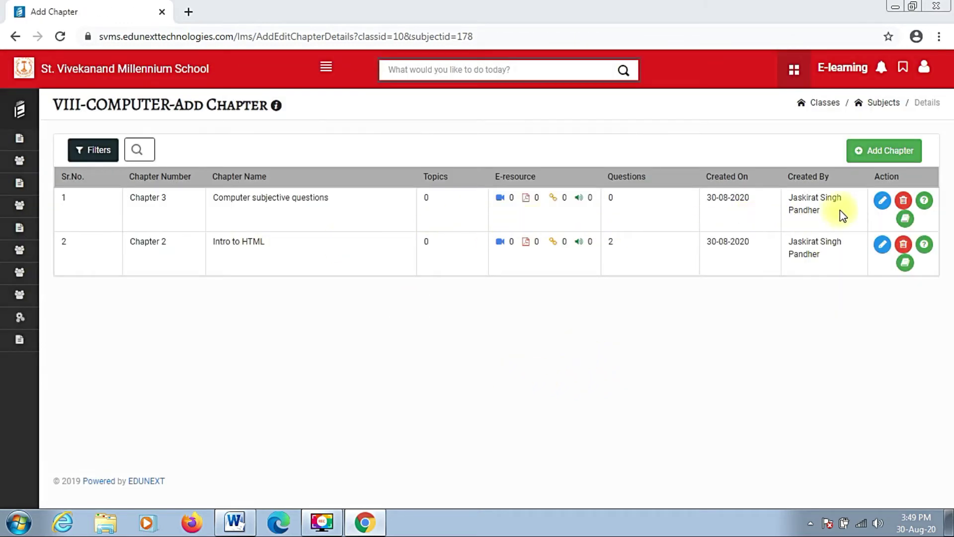
# - Start a new question in the "Computer subjective questions" chapter with type Subjective and difficulty level Medium
pyautogui.click(926, 203)
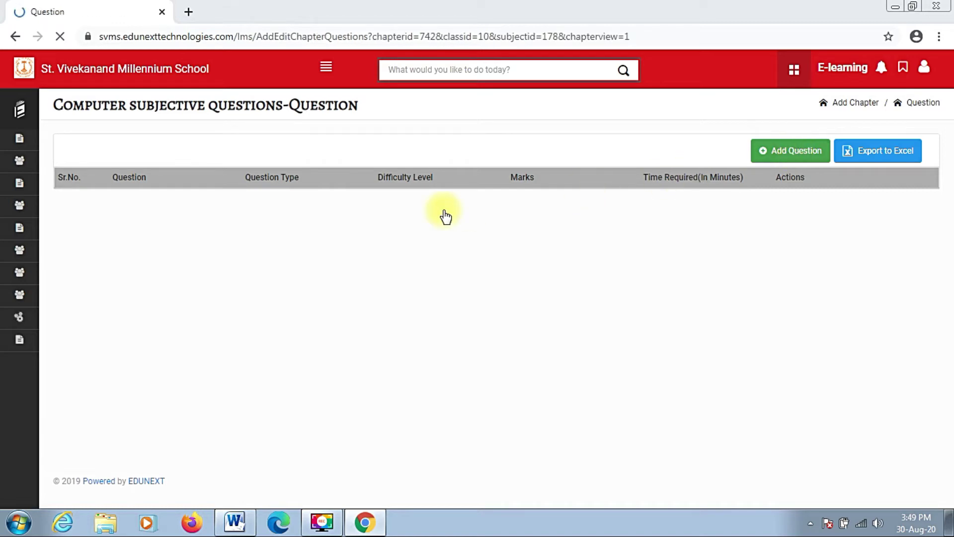
pyautogui.click(311, 196)
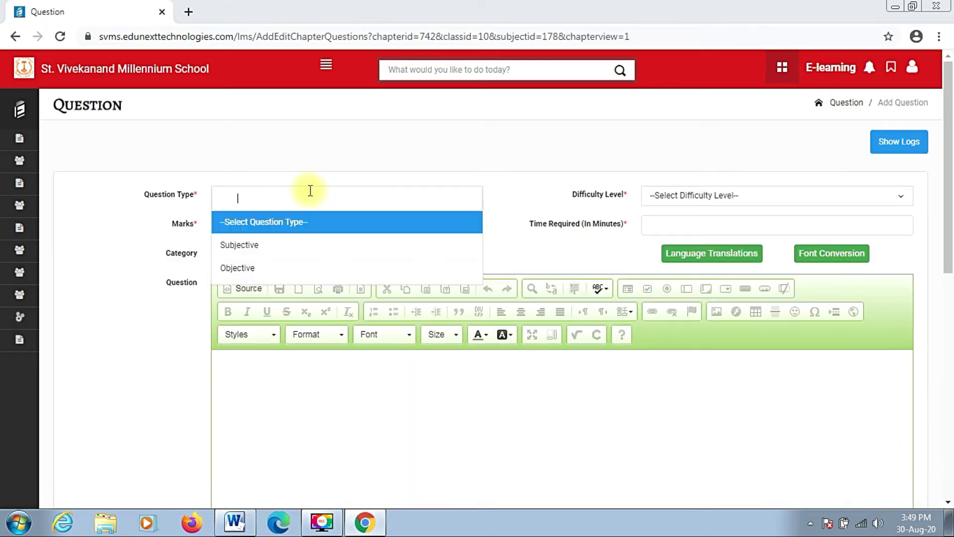
pyautogui.click(251, 254)
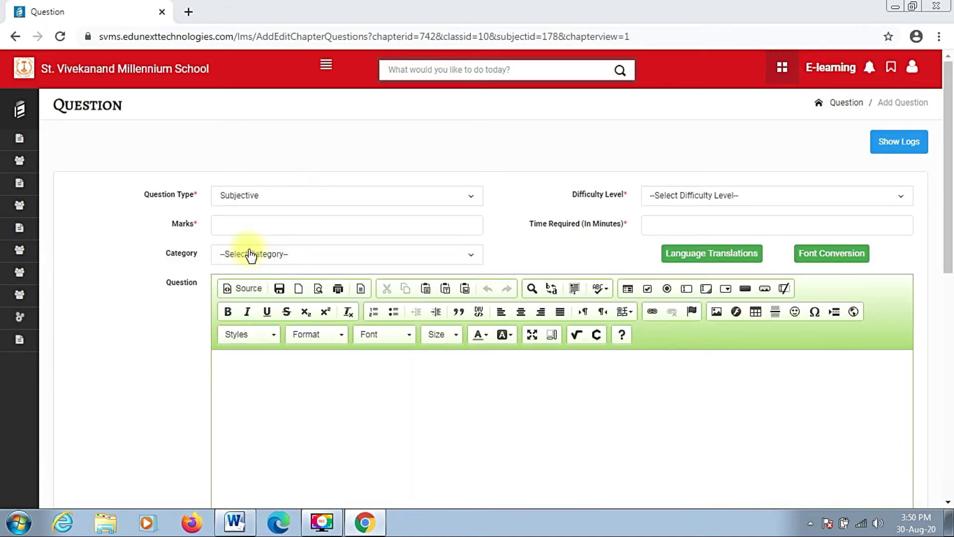
pyautogui.click(664, 197)
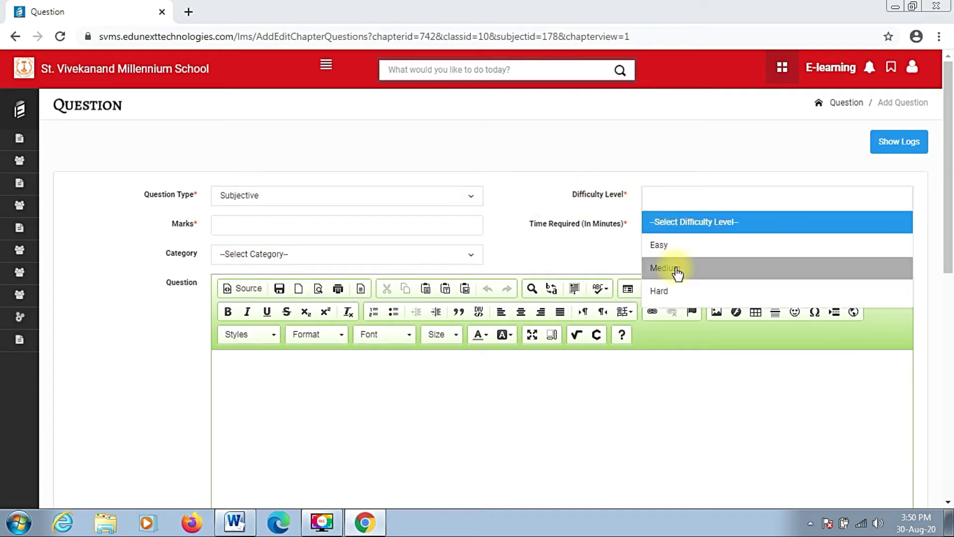
pyautogui.click(676, 271)
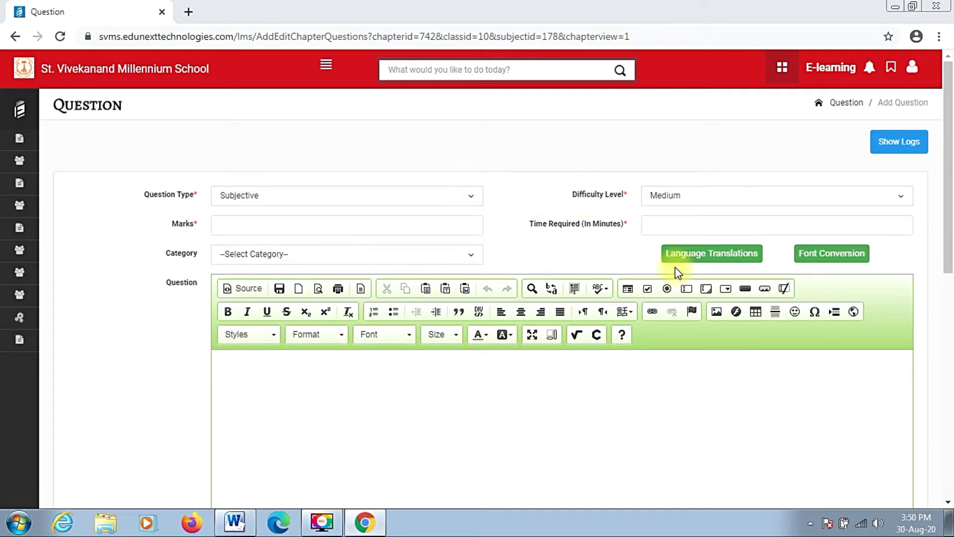
# - Set the question's marks to 5, the time required to 10 minutes and the category to Long Answer
pyautogui.click(256, 230)
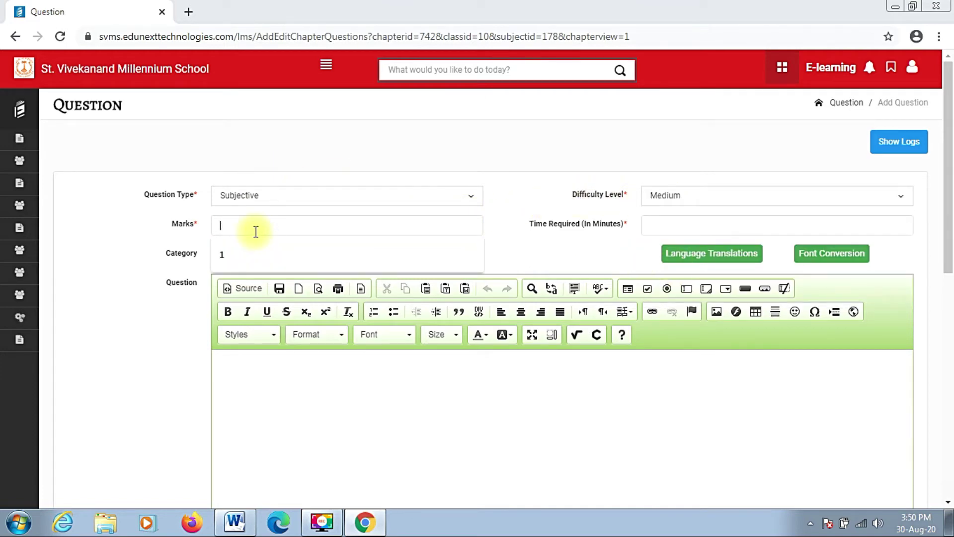
pyautogui.click(703, 226)
pyautogui.write('10')
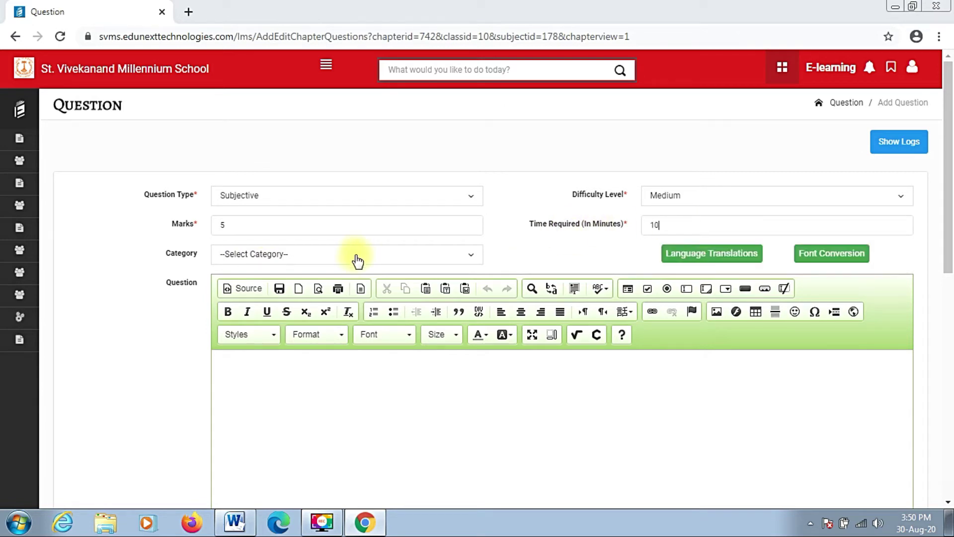
pyautogui.click(355, 254)
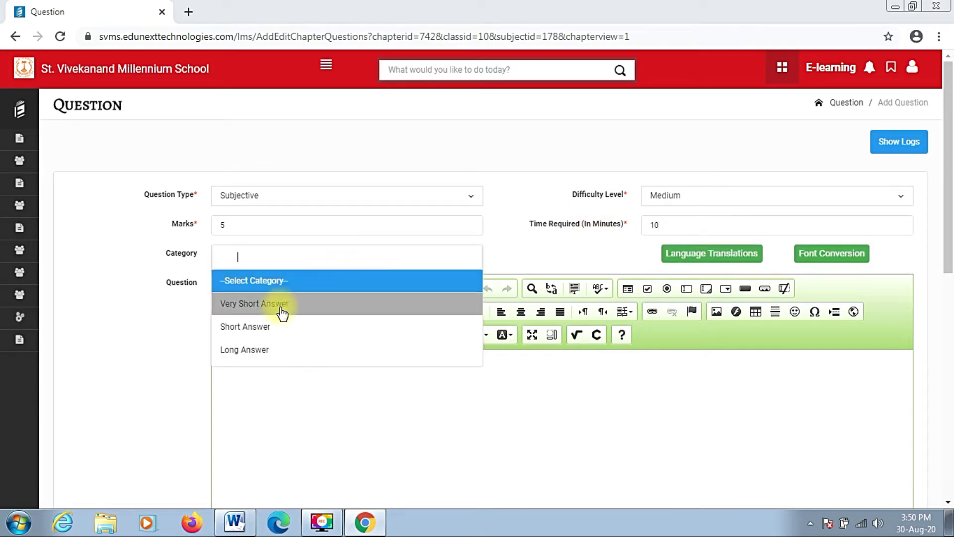
pyautogui.click(269, 354)
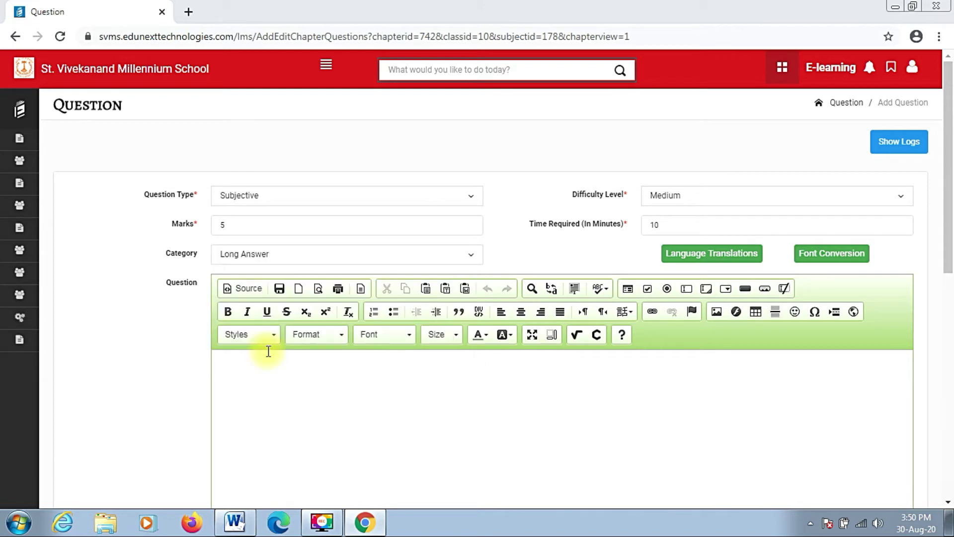
# - Open the "Subjective Questions" Word document from the desktop and copy its first question, "What is Artificial intelligence?"
pyautogui.click(451, 423)
pyautogui.hotkey('alt', 'Tab')
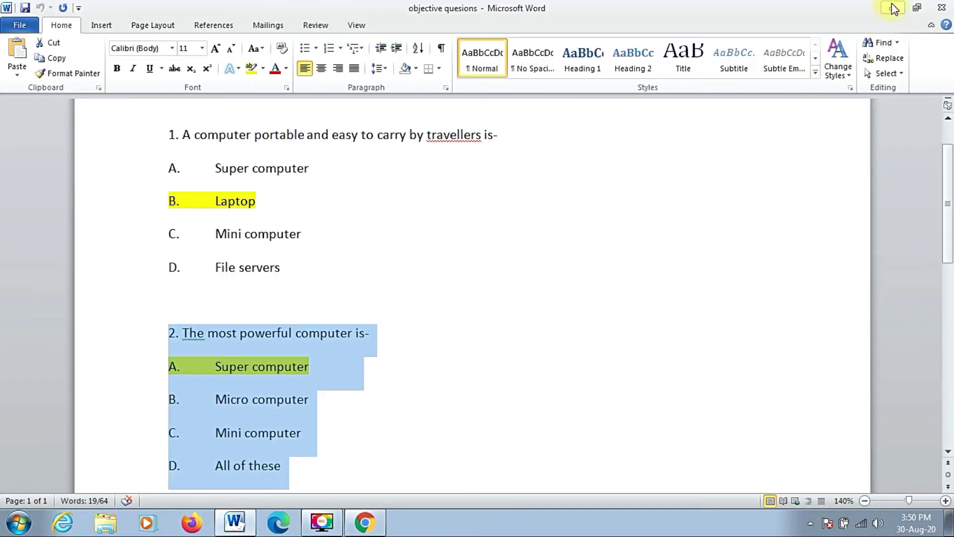
pyautogui.hotkey('alt', 'Tab')
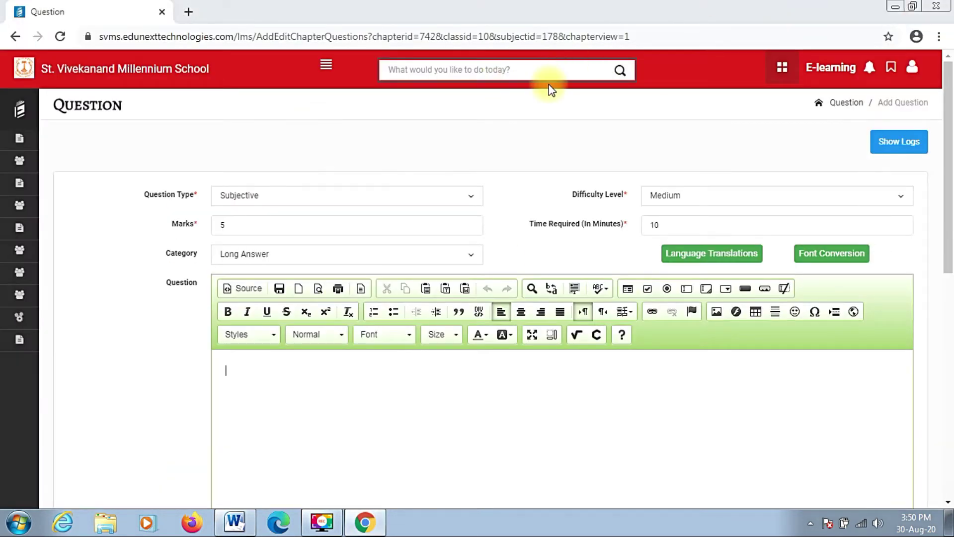
pyautogui.press('super+d')
pyautogui.doubleClick(442, 97)
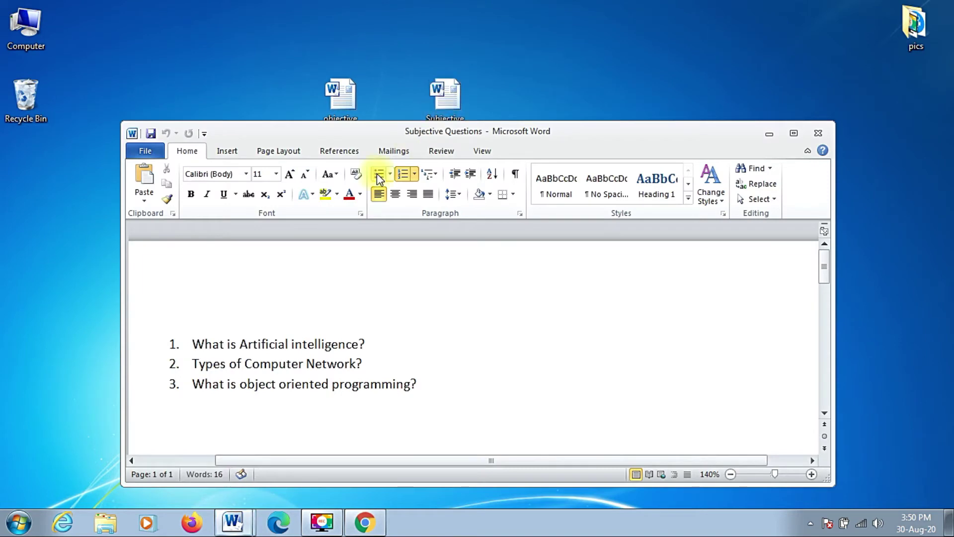
pyautogui.moveTo(188, 344); pyautogui.dragTo(406, 349)
pyautogui.hotkey('ctrl', 'c')
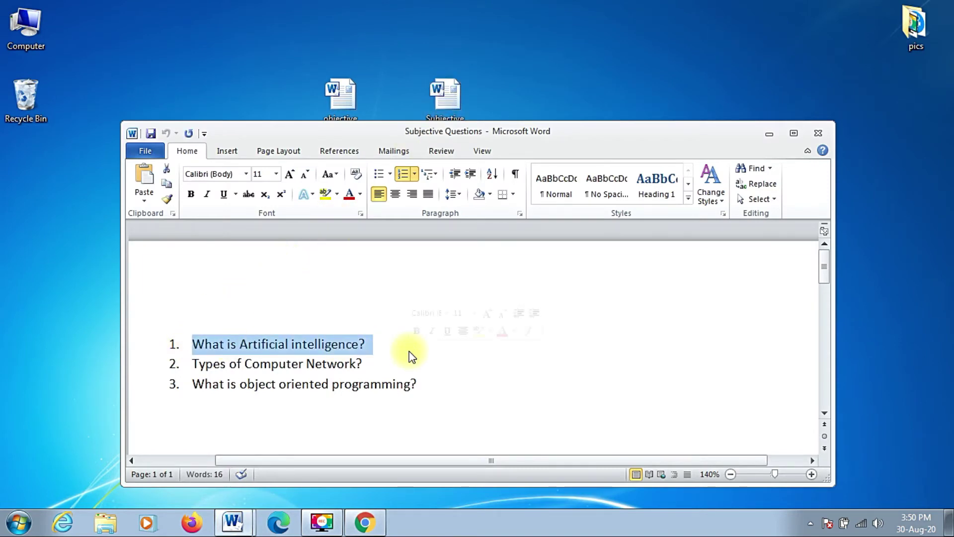
# - Paste "What is Artificial intelligence?" as unnumbered question text in the portal, then save it and start another question
pyautogui.hotkey('alt', 'Tab')
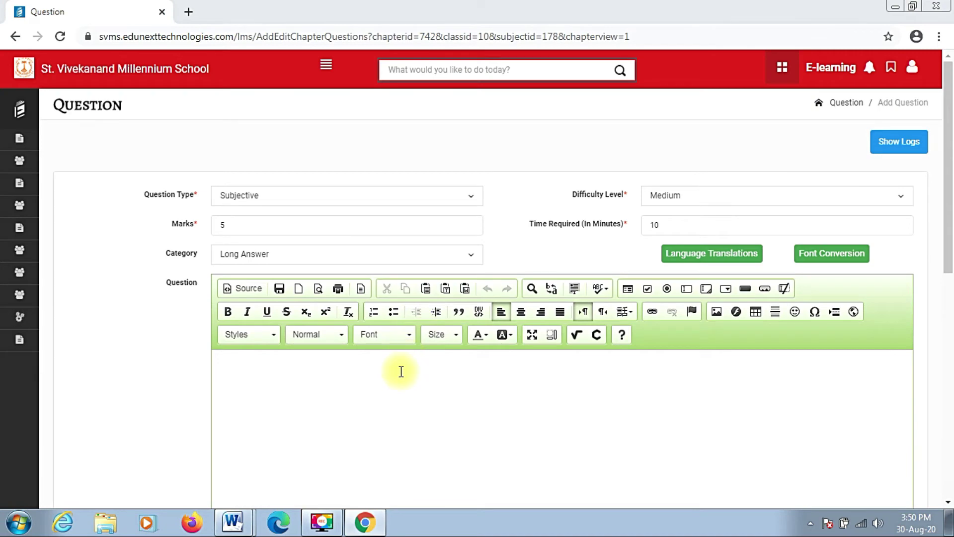
pyautogui.hotkey('ctrl', 'v')
pyautogui.scroll(-3, 555, 214)
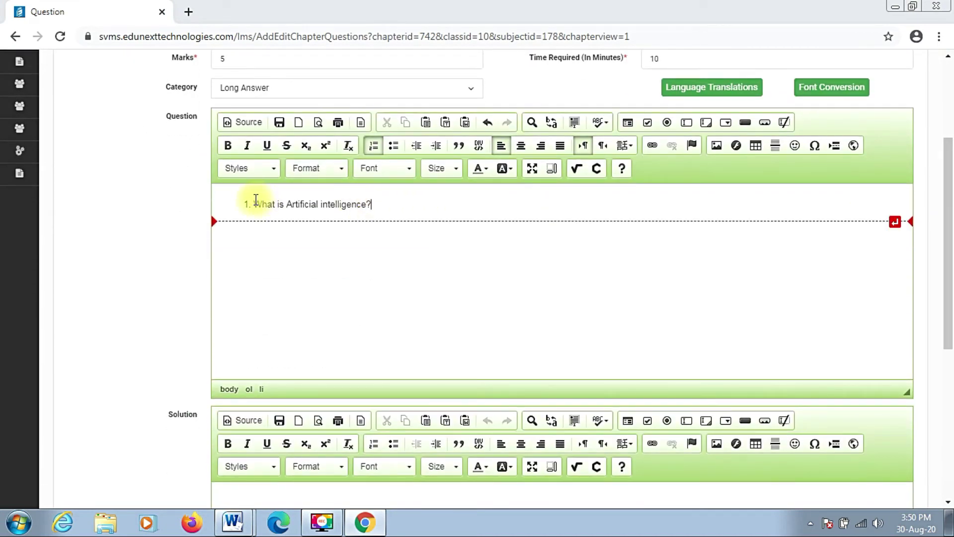
pyautogui.click(256, 199)
pyautogui.press('BackSpace')
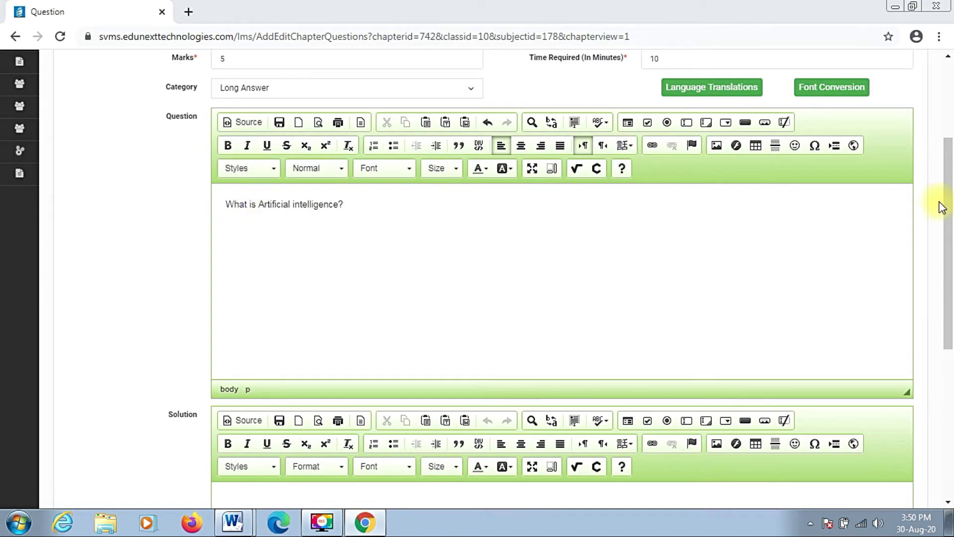
pyautogui.moveTo(945, 189); pyautogui.dragTo(952, 343)
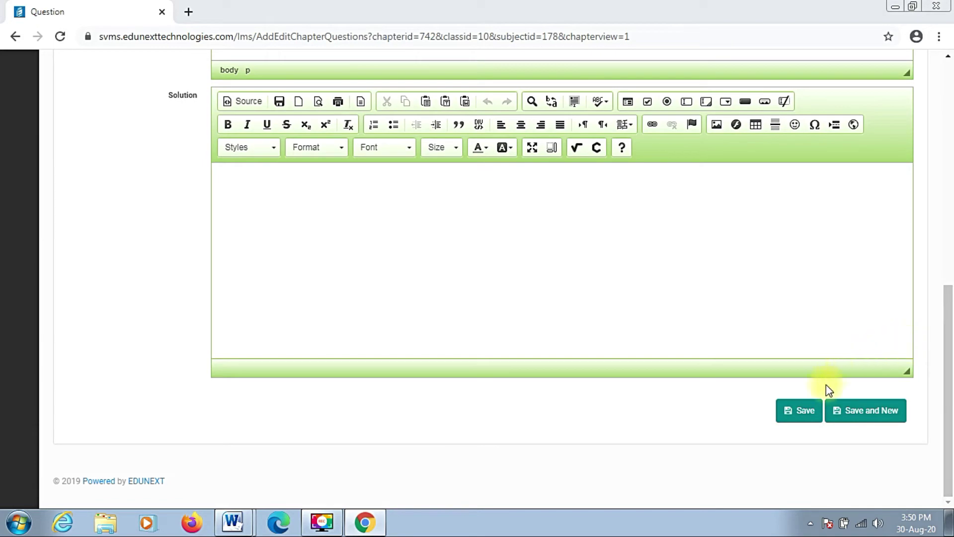
pyautogui.click(876, 412)
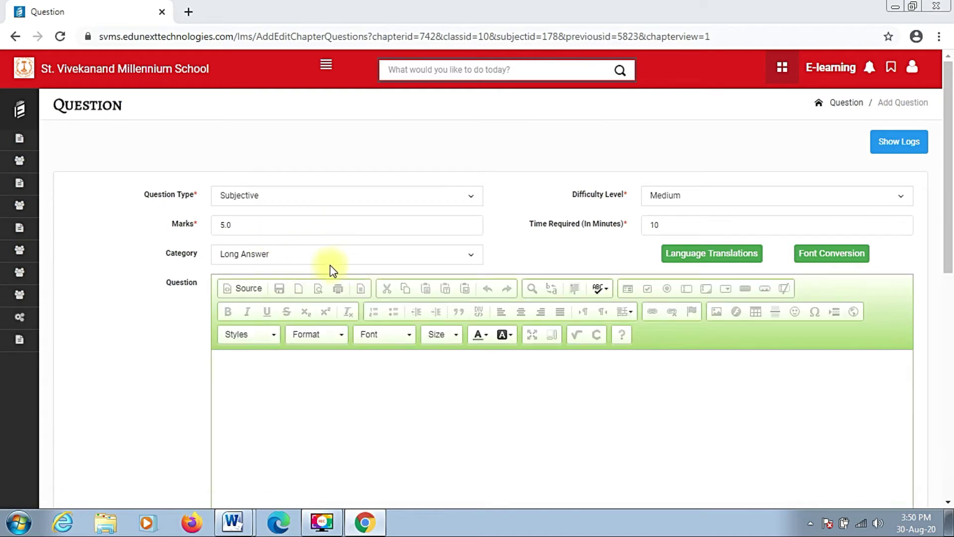
# - Copy the second question, "Types of Computer Network?", from the "Subjective Questions" Word document
pyautogui.hotkey('alt', 'Tab')
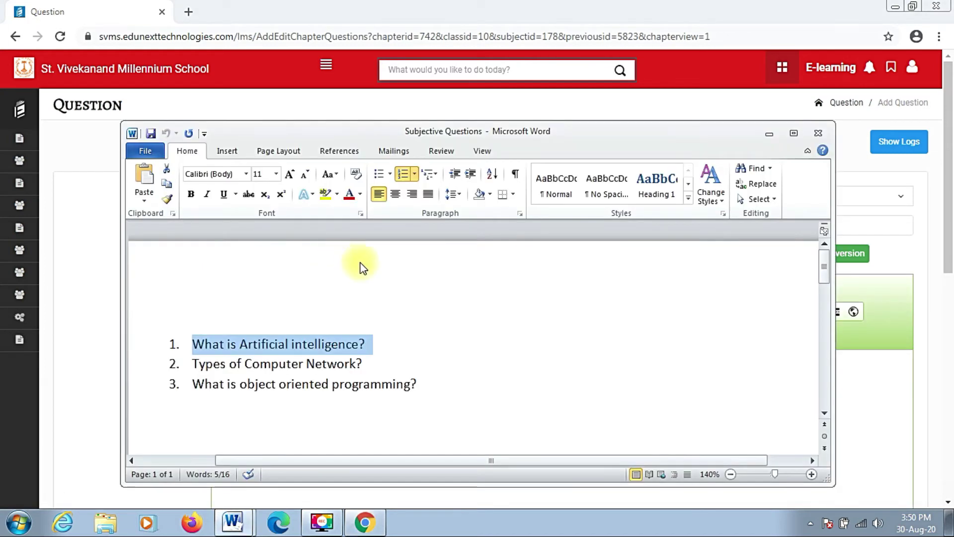
pyautogui.moveTo(189, 367); pyautogui.dragTo(366, 365)
pyautogui.hotkey('ctrl', 'c')
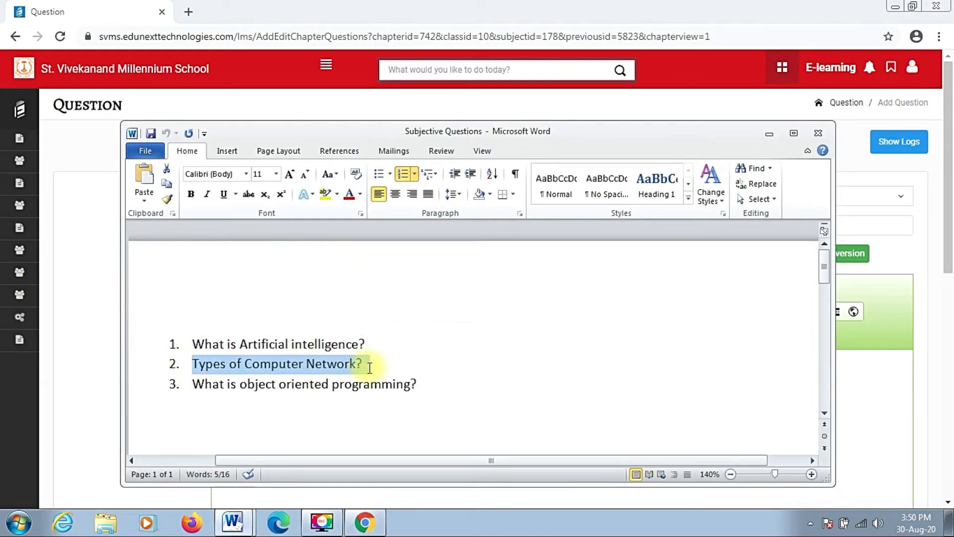
pyautogui.rightClick(360, 367)
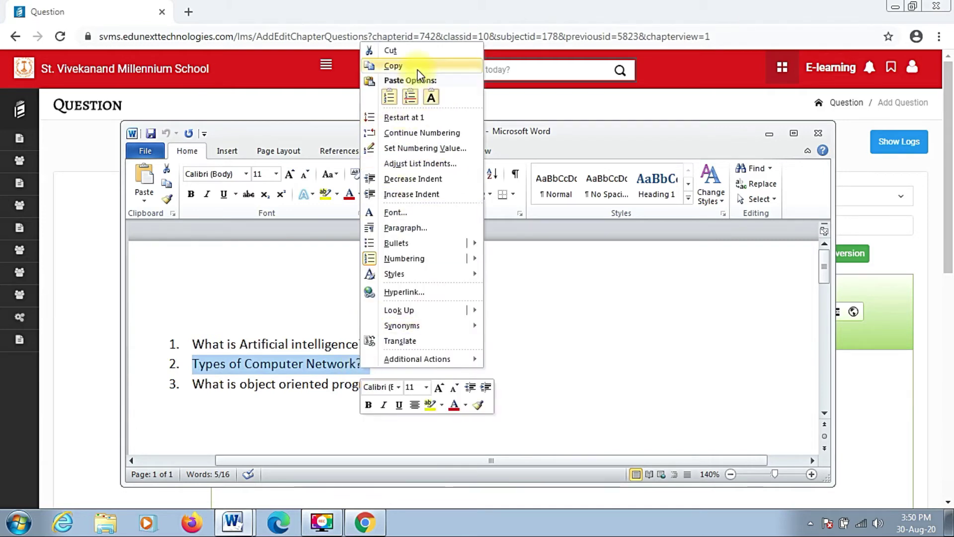
pyautogui.click(393, 66)
# - Paste "Types of Computer Network?" as unnumbered question text in the portal's new question form and save the question
pyautogui.hotkey('alt', 'Tab')
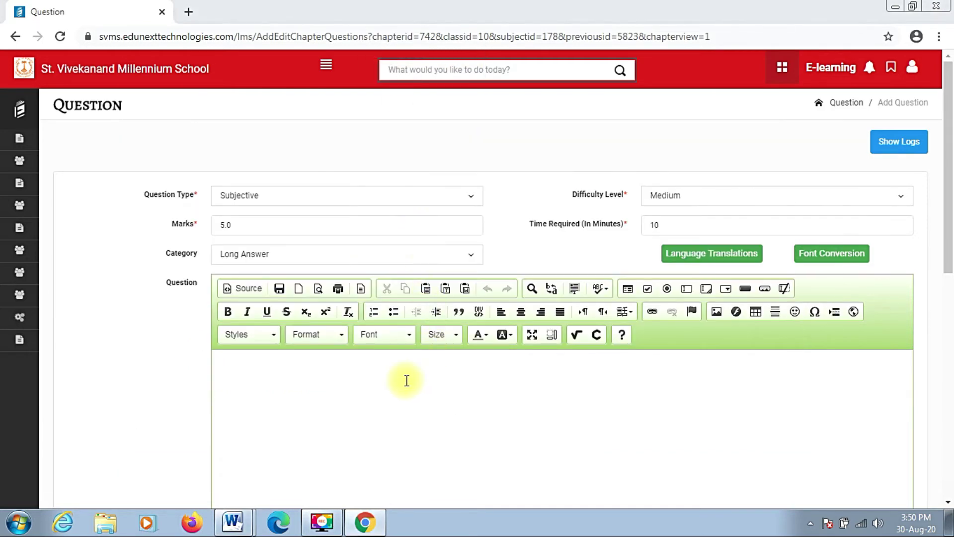
pyautogui.rightClick(404, 380)
pyautogui.click(361, 382)
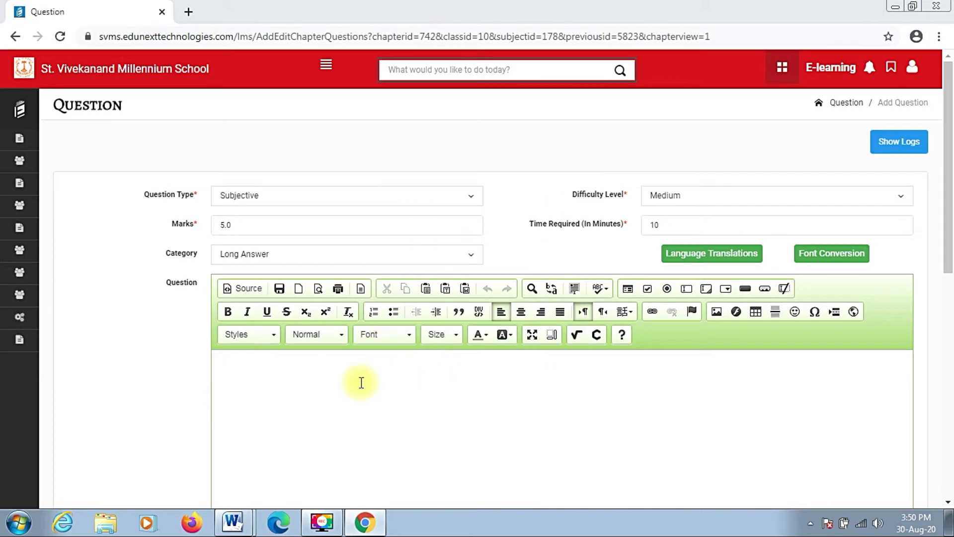
pyautogui.hotkey('ctrl', 'v')
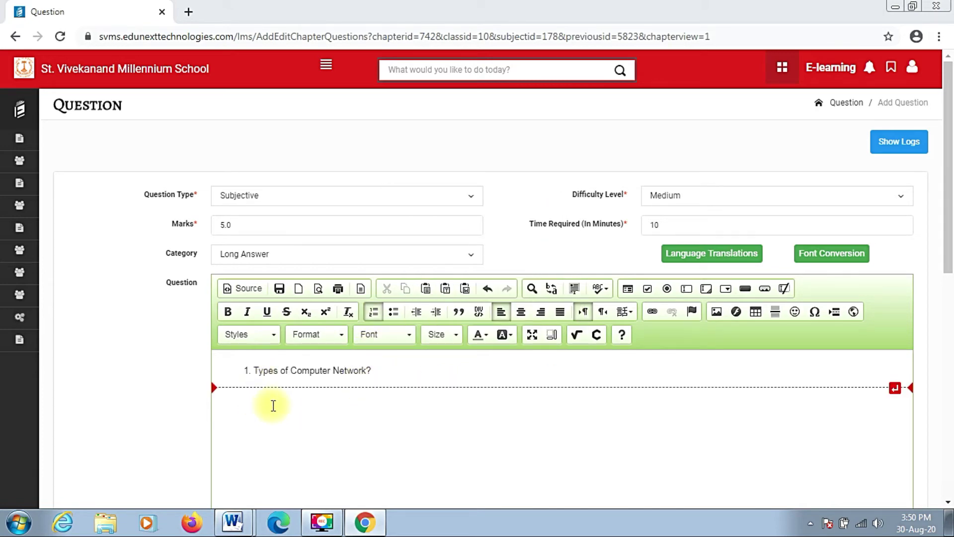
pyautogui.press('BackSpace')
pyautogui.moveTo(951, 123); pyautogui.dragTo(951, 348)
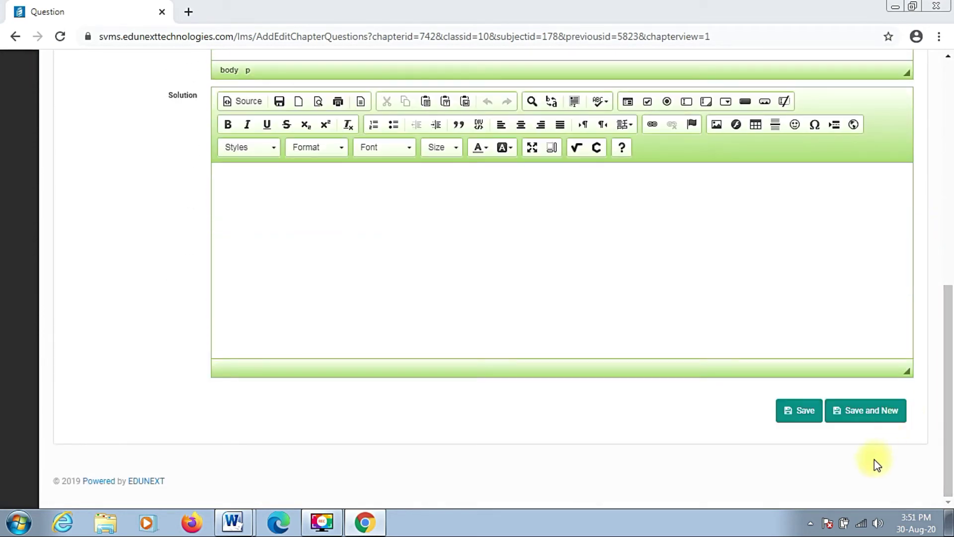
pyautogui.click(809, 409)
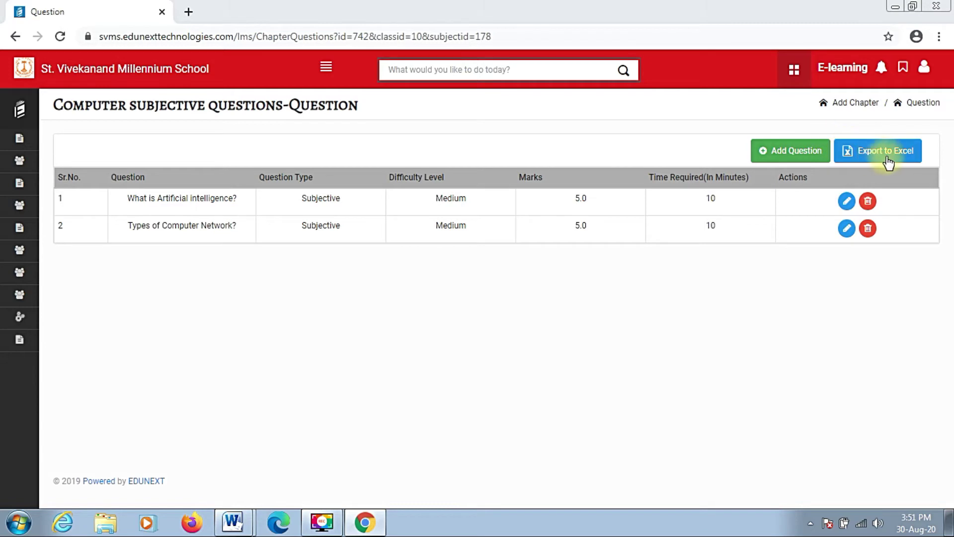
# - Review the saved "What is Artificial intelligence?" question in its edit form and return to the chapter's question list
pyautogui.click(850, 204)
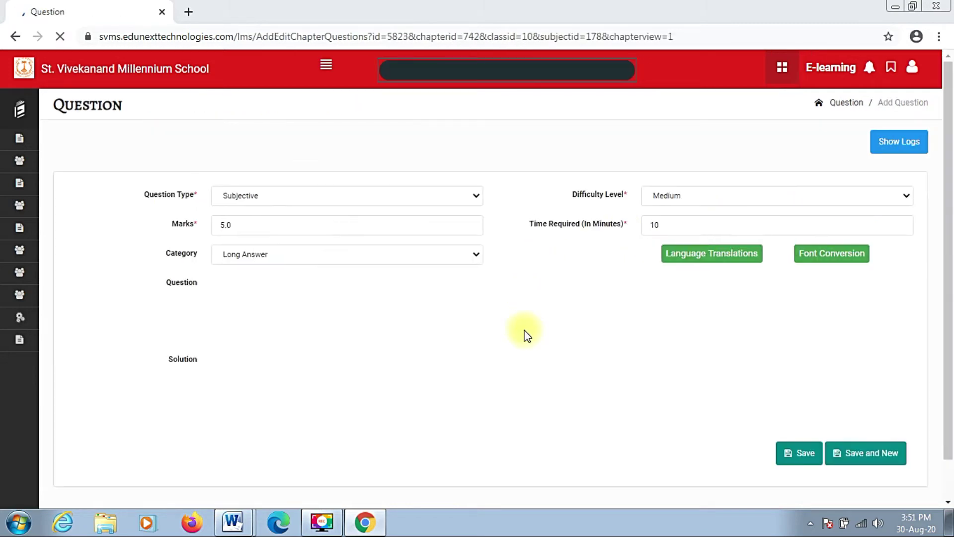
pyautogui.scroll(-4, 947, 278)
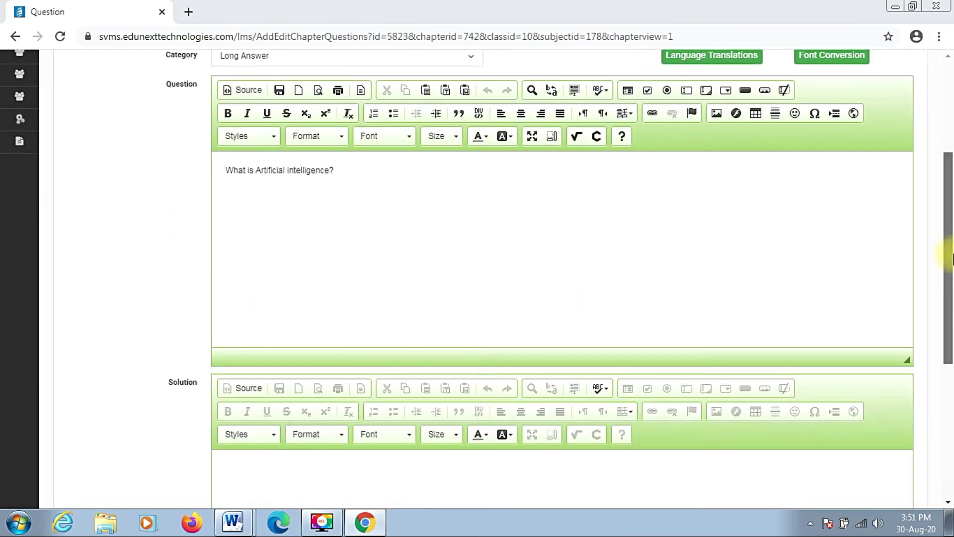
pyautogui.scroll(4, 950, 258)
pyautogui.click(837, 103)
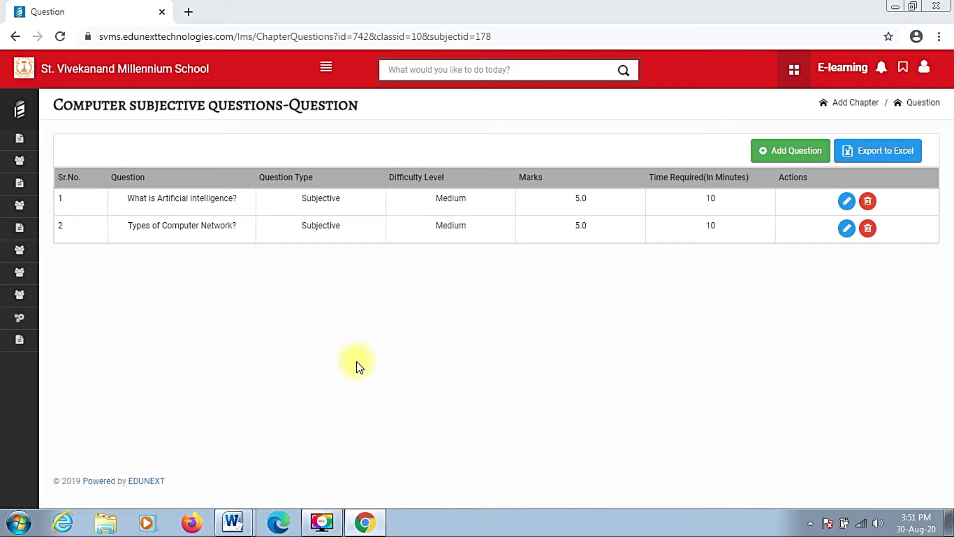
# - Open the chapter list of the Computer subject for class VIII
pyautogui.click(26, 170)
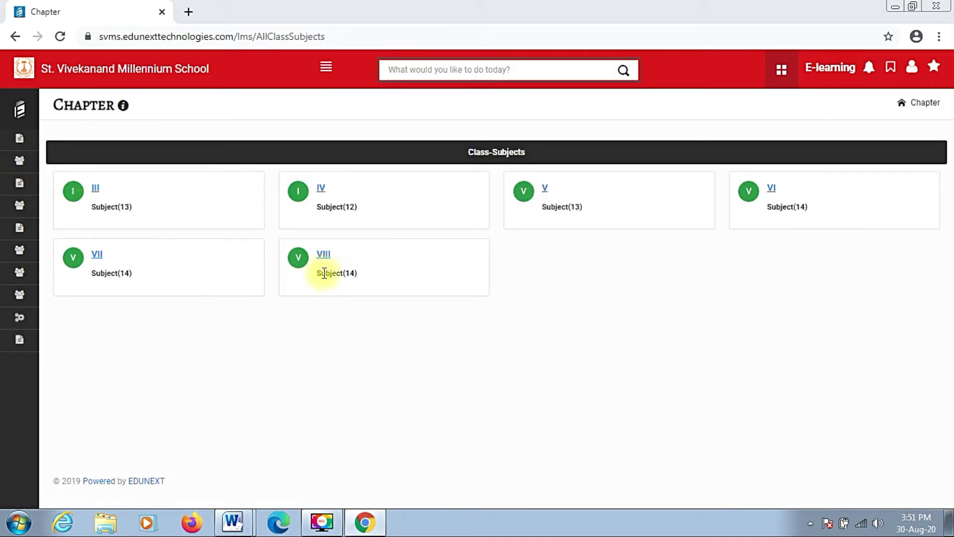
pyautogui.click(324, 255)
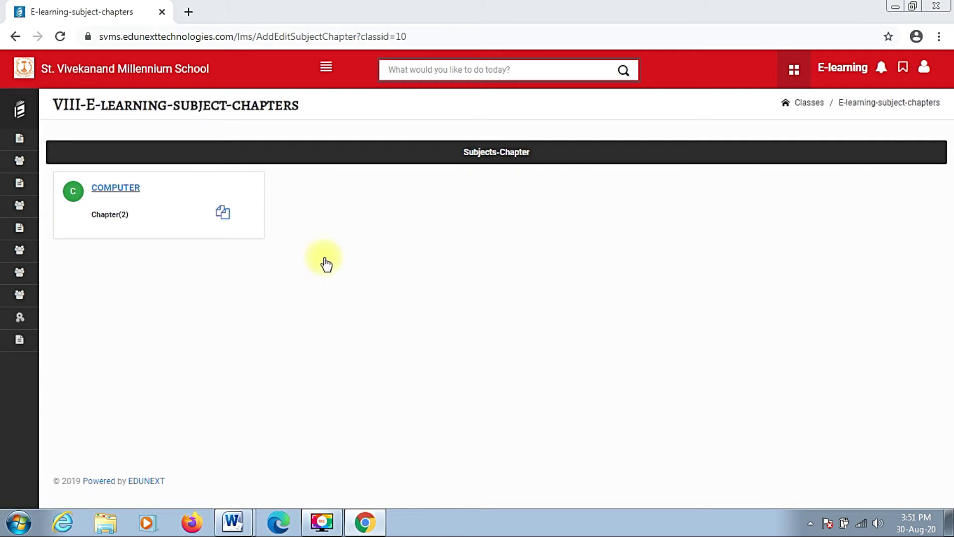
pyautogui.click(132, 188)
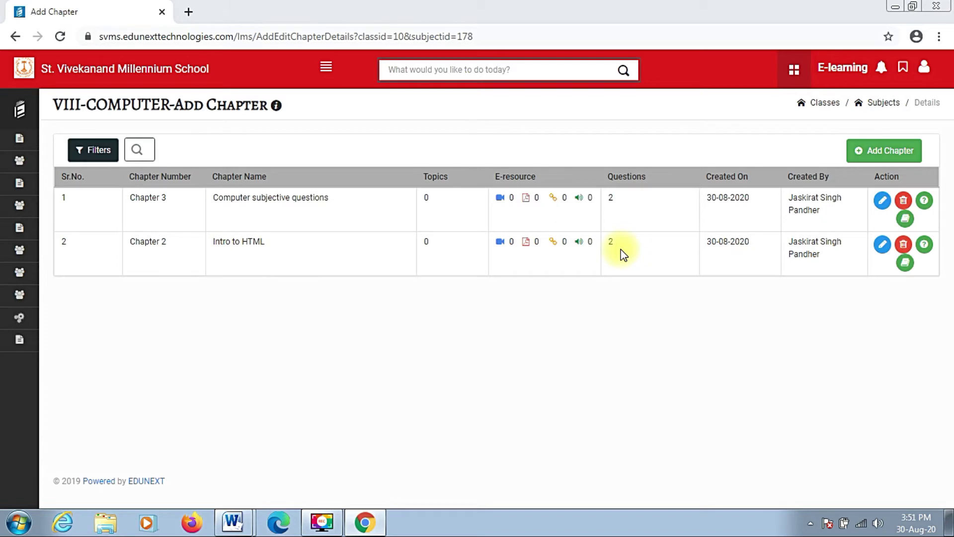
# - Rename the "Intro to HTML" chapter as "all objective type of question" and save it
pyautogui.click(883, 244)
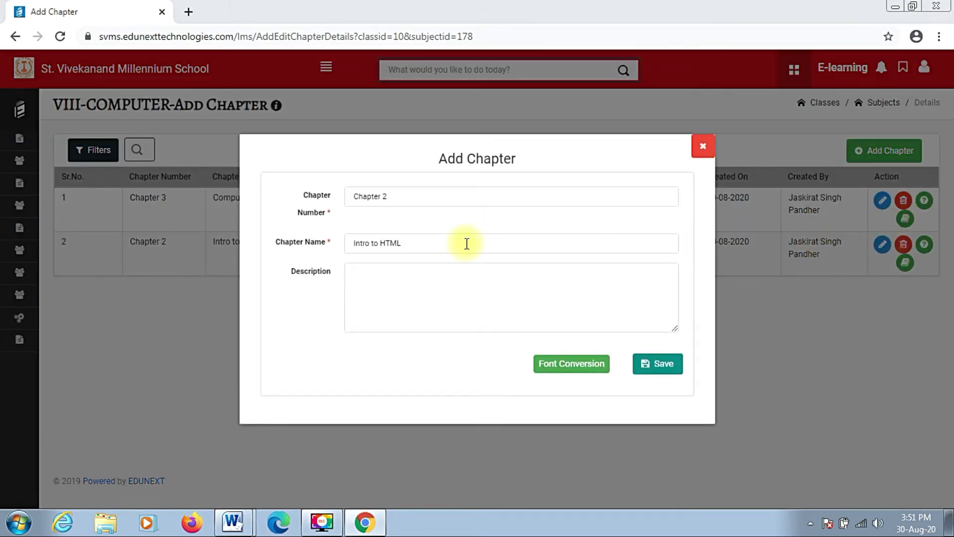
pyautogui.click(447, 247)
pyautogui.hotkey('ctrl', 'a')
pyautogui.press('BackSpace')
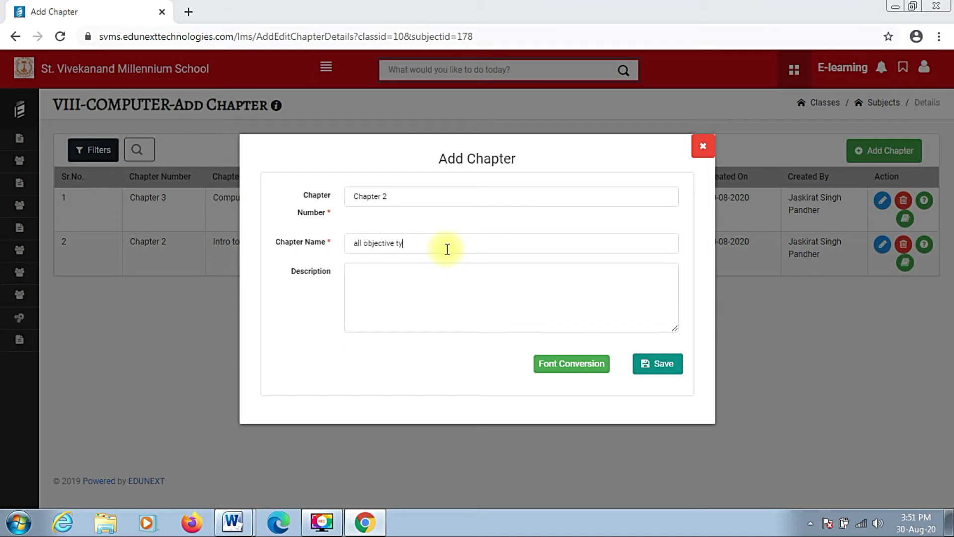
pyautogui.write('question')
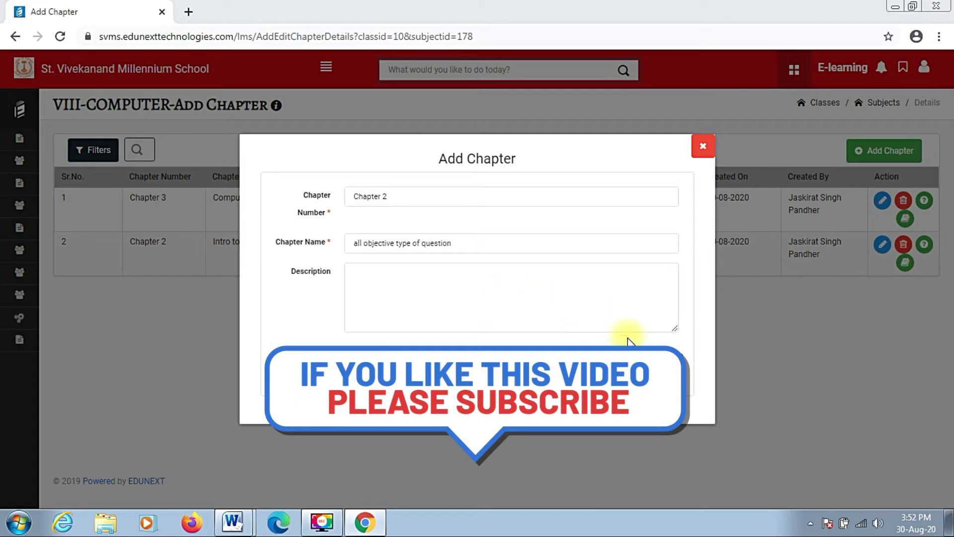
pyautogui.click(657, 362)
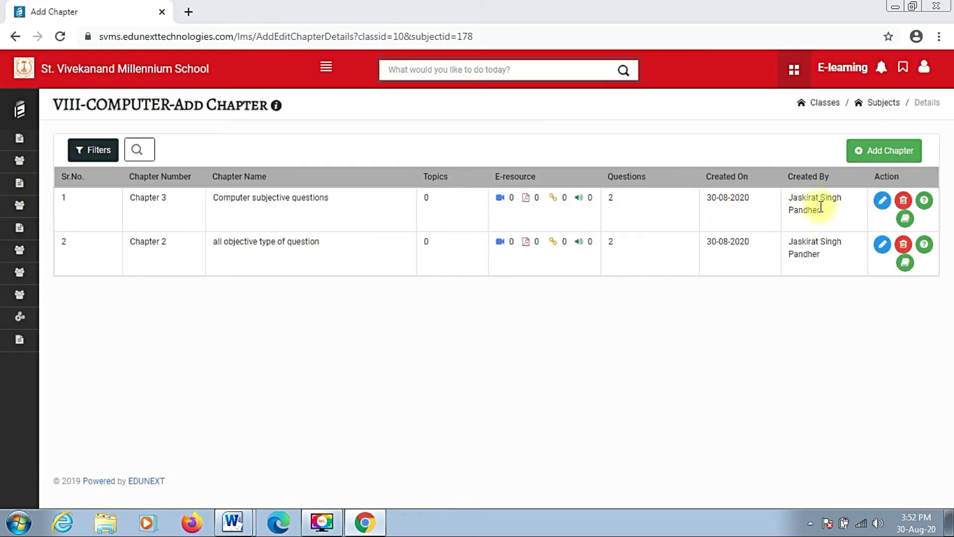
# - Check the Chapter 3 details in its edit form and save them as they are
pyautogui.click(882, 201)
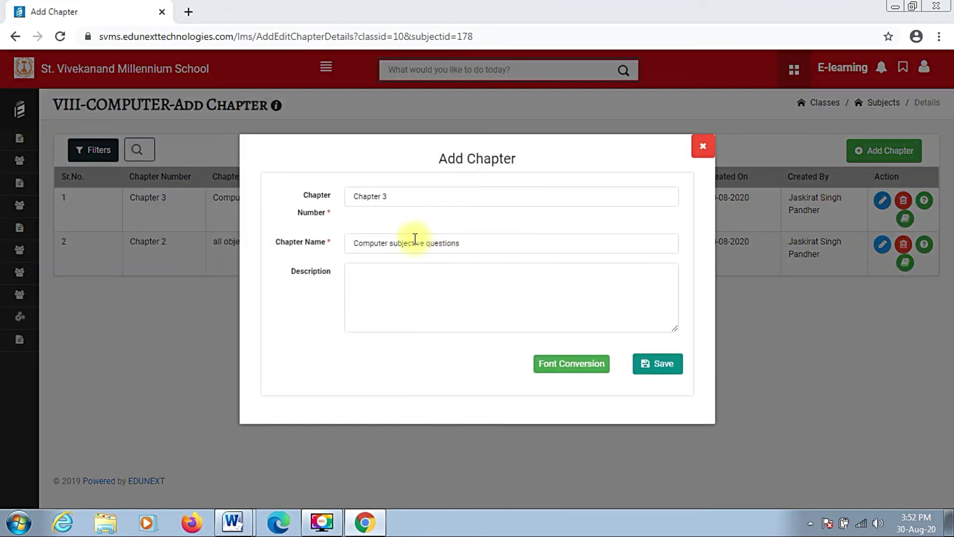
pyautogui.click(650, 365)
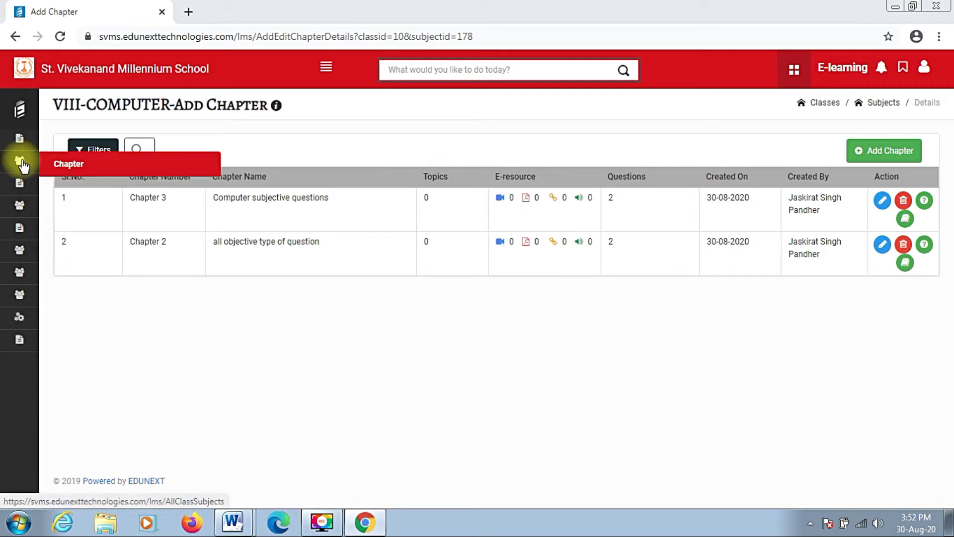
# - Start a new question paper in Question Papers and name it "Demo Exam Test"
pyautogui.click(19, 205)
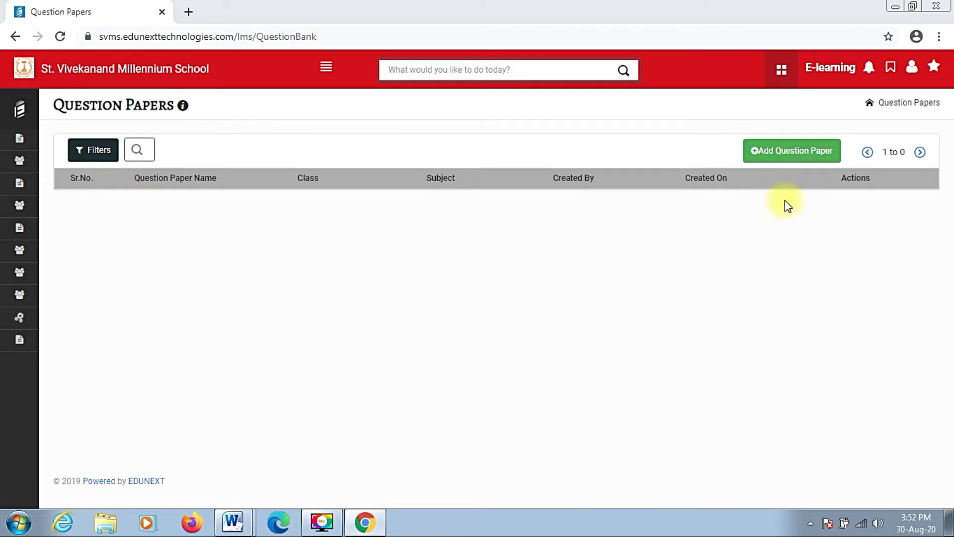
pyautogui.click(793, 156)
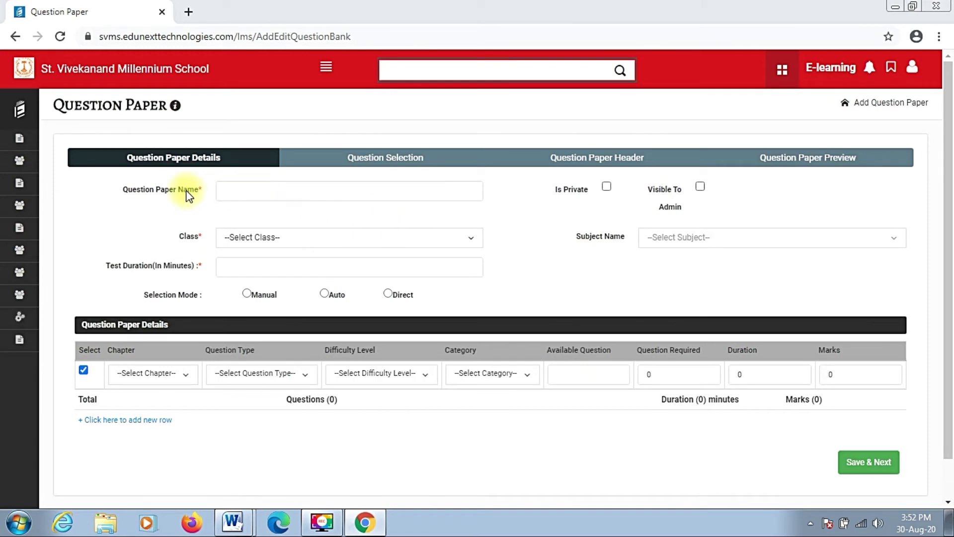
pyautogui.click(260, 191)
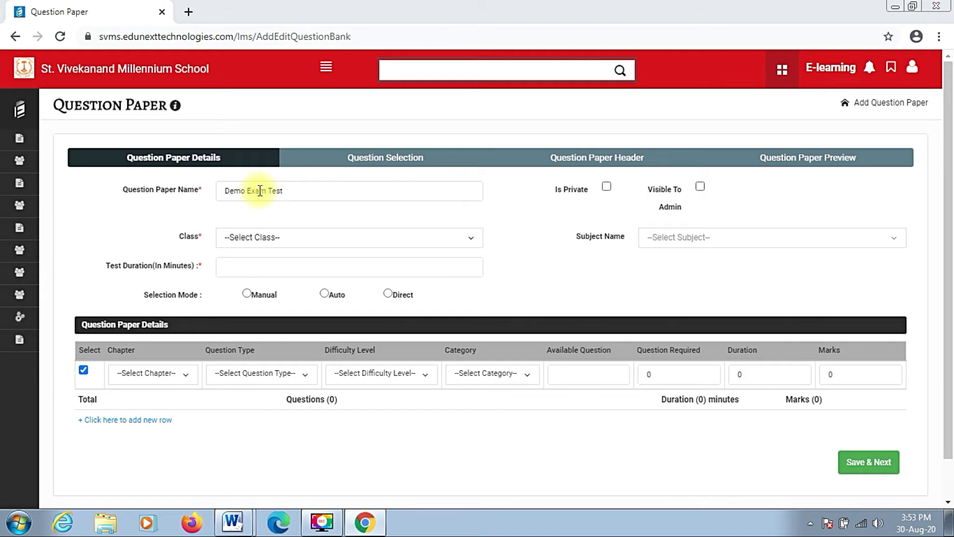
# - Mark the question paper as private and set class VIII, subject COMPUTER, a 10-minute test duration and Manual selection mode
pyautogui.click(605, 188)
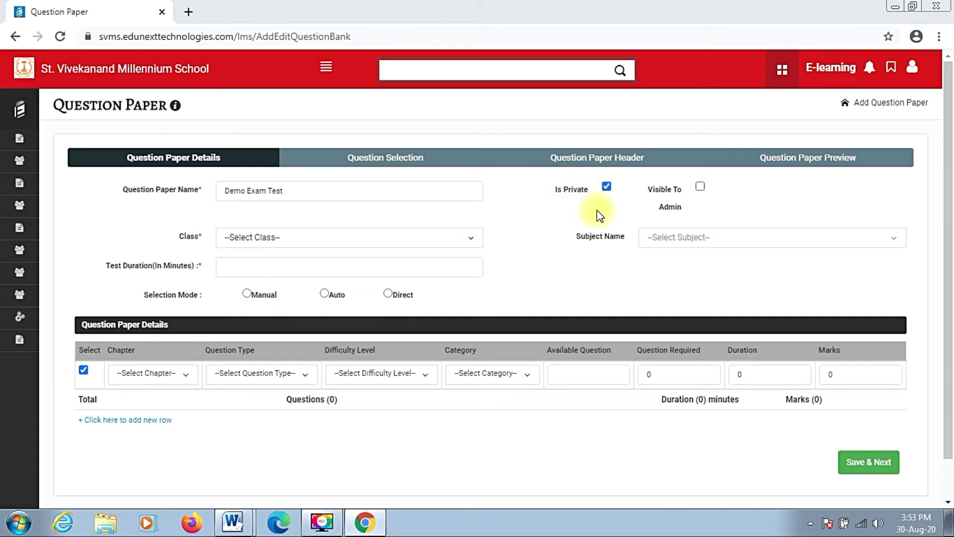
pyautogui.click(700, 188)
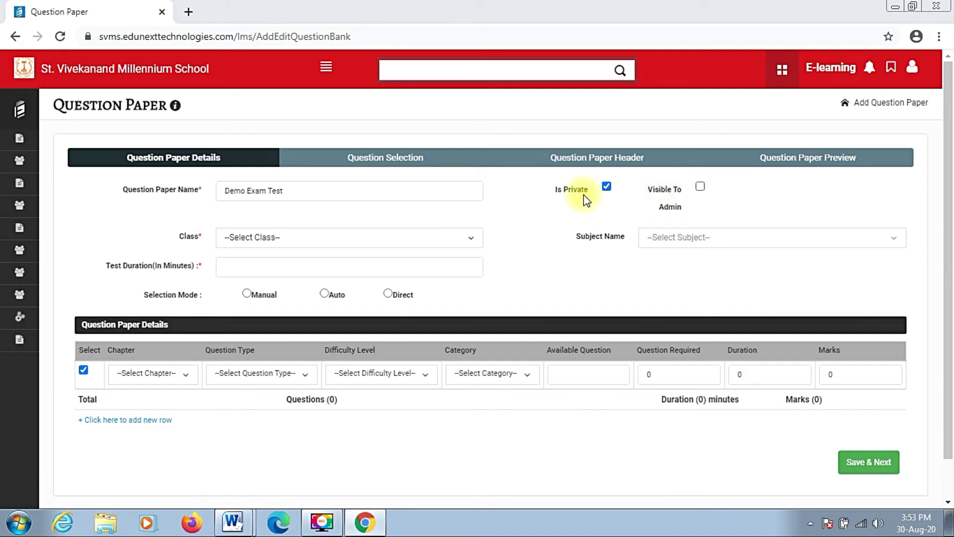
pyautogui.click(334, 236)
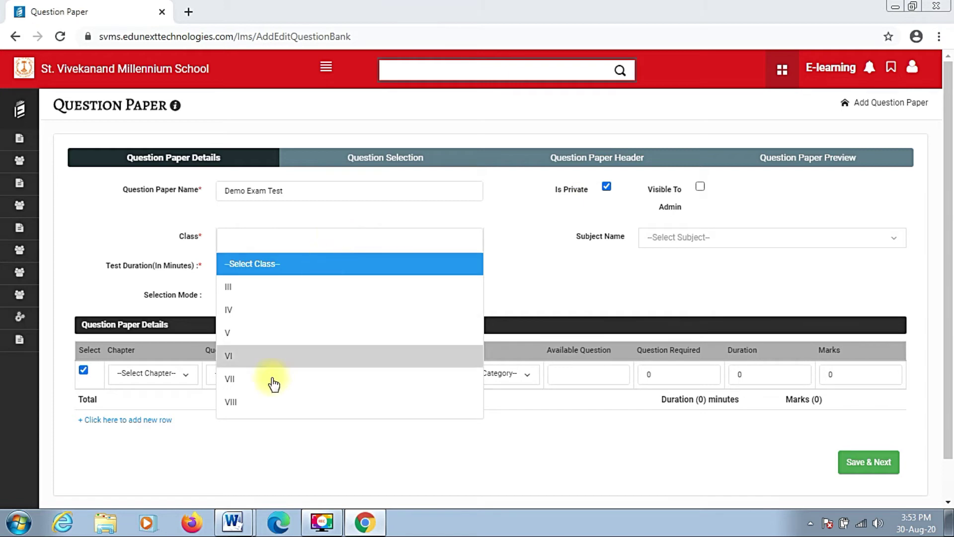
pyautogui.click(242, 402)
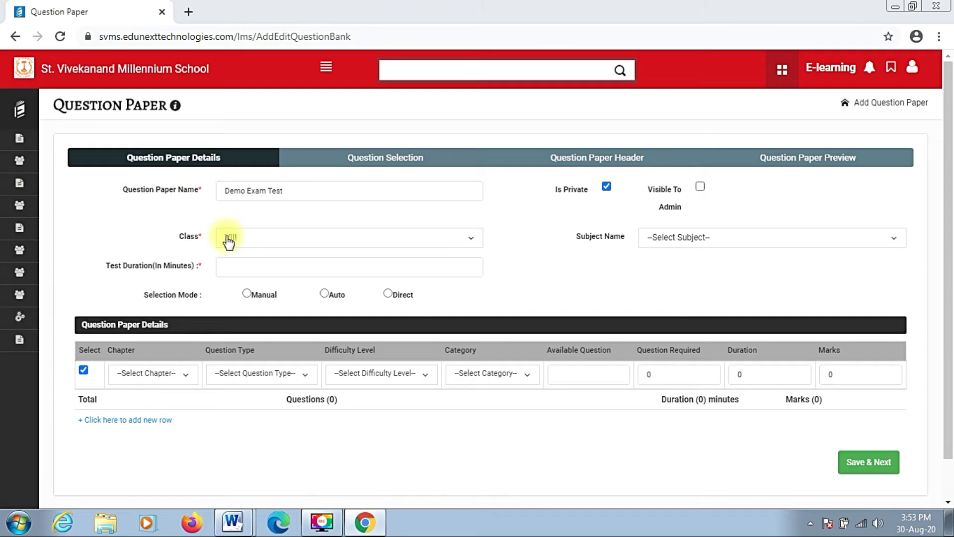
pyautogui.click(655, 244)
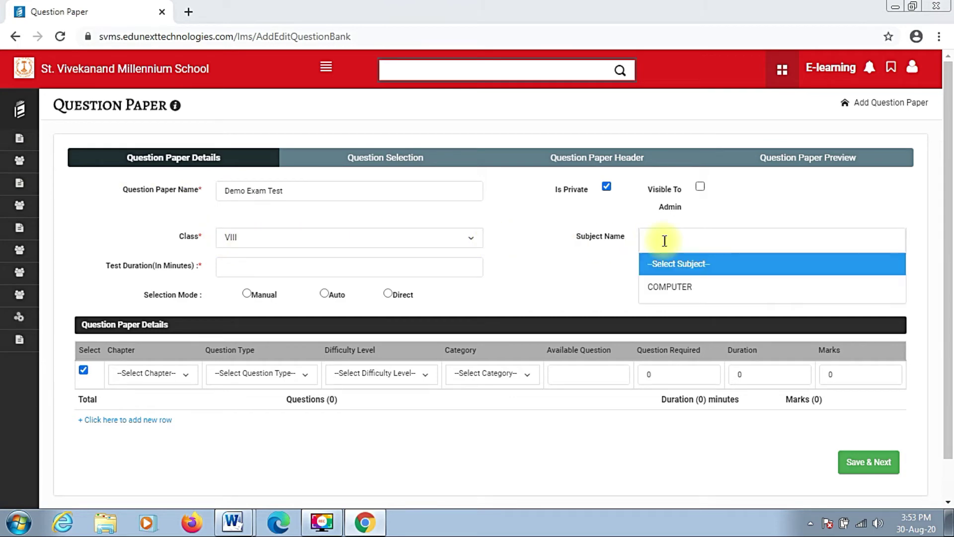
pyautogui.click(668, 287)
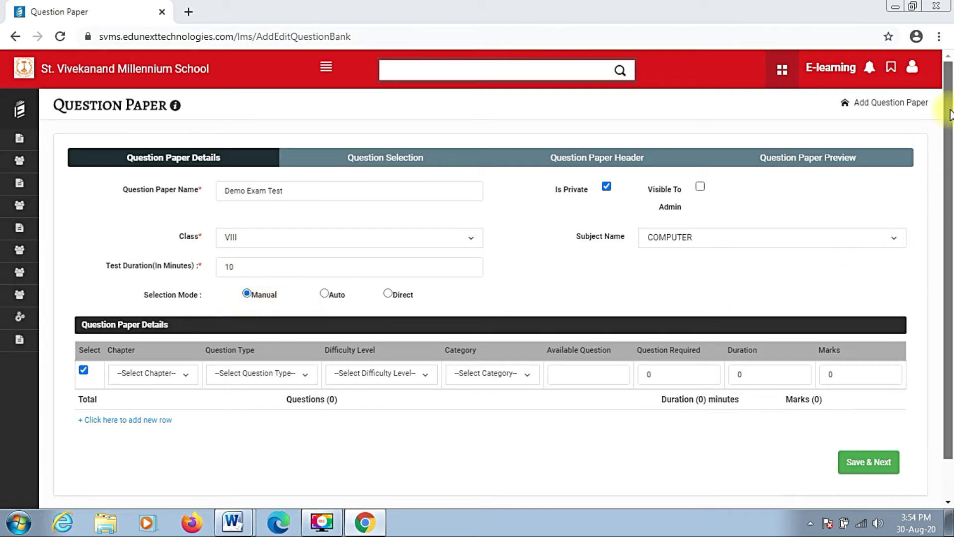
# - Set the question row to chapter "all objective type of question", question type Objective and difficulty level Medium
pyautogui.scroll(-1, 949, 114)
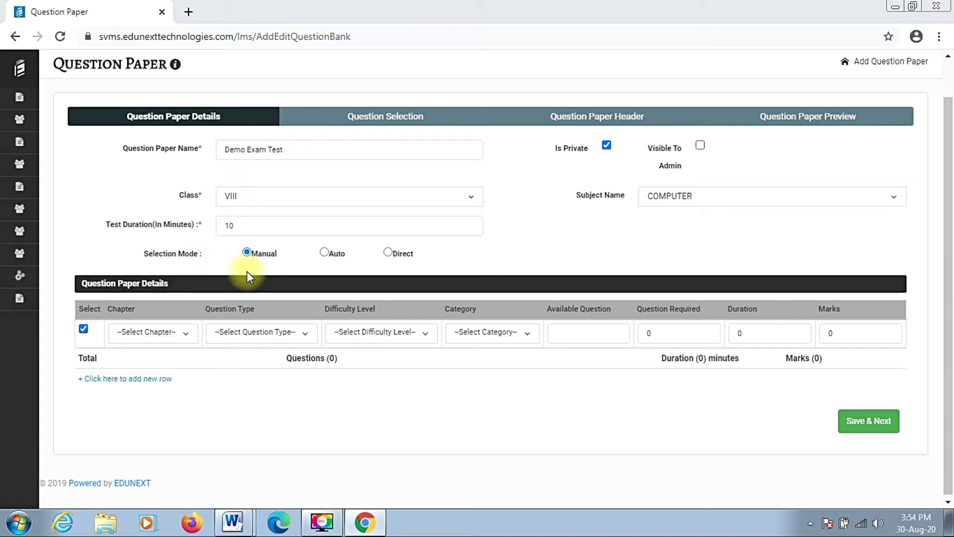
pyautogui.click(156, 334)
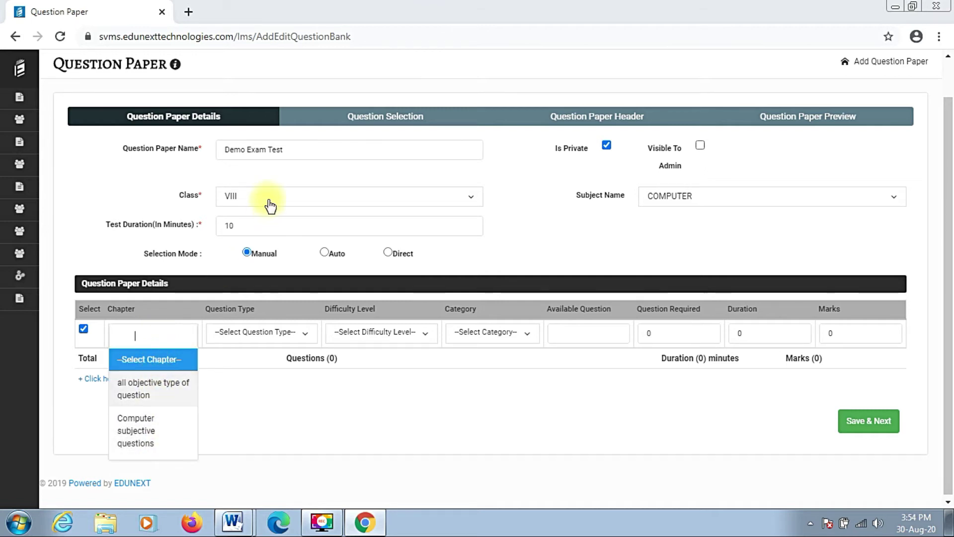
pyautogui.click(143, 395)
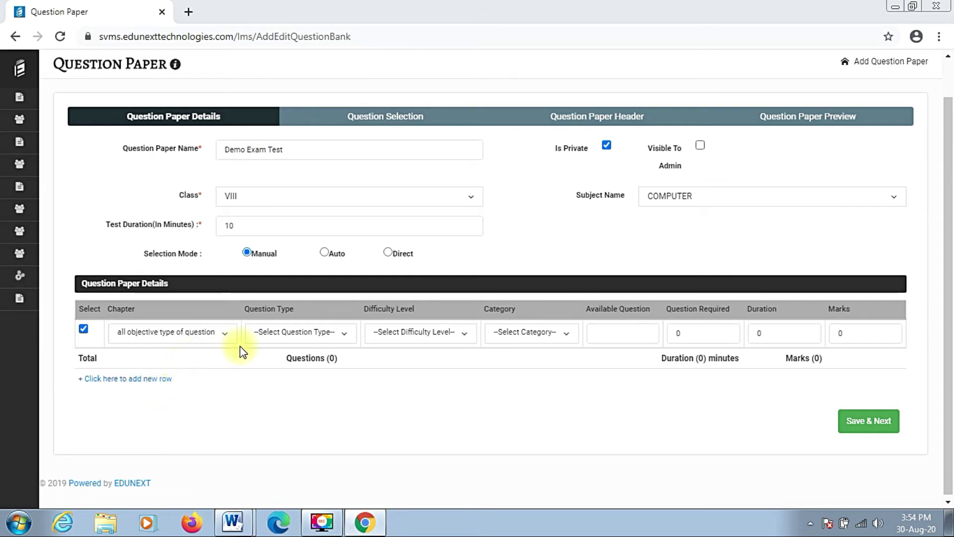
pyautogui.click(277, 333)
pyautogui.click(288, 406)
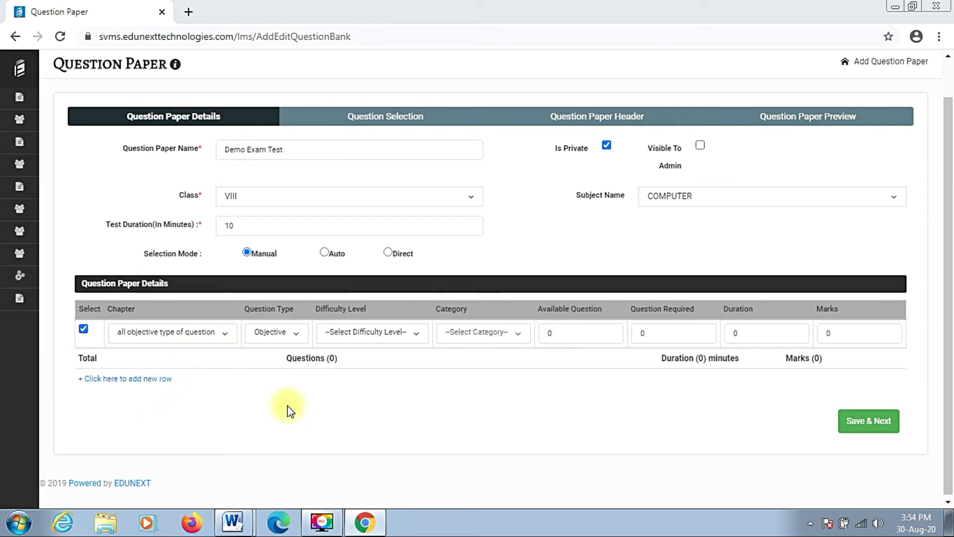
pyautogui.click(379, 334)
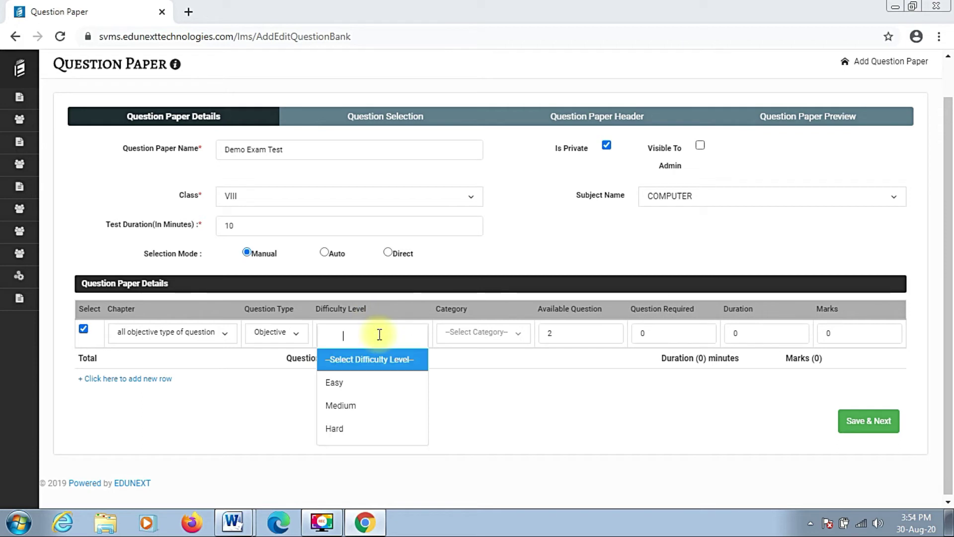
pyautogui.click(367, 409)
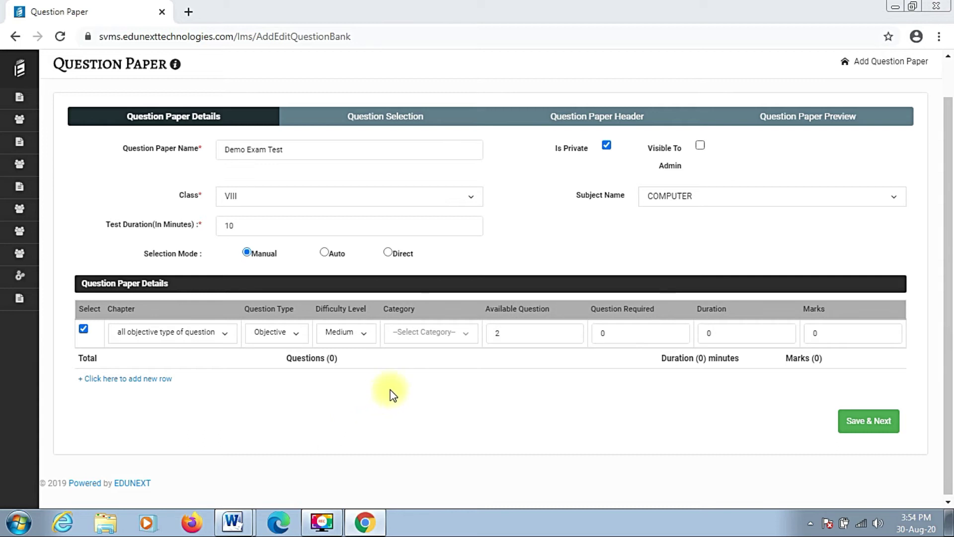
# - Require 2 questions with duration 2 and marks 2 in the row, and save to continue to question selection
pyautogui.click(622, 334)
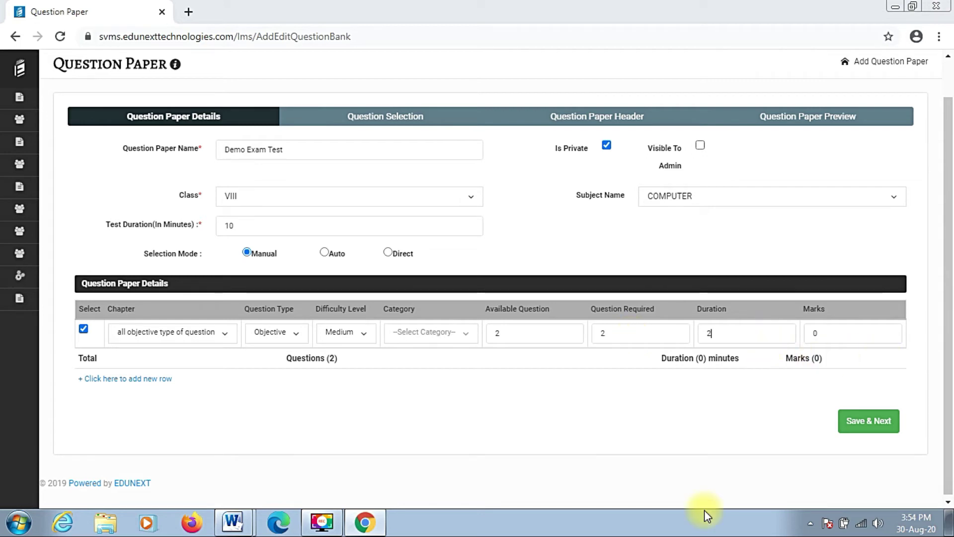
pyautogui.click(826, 343)
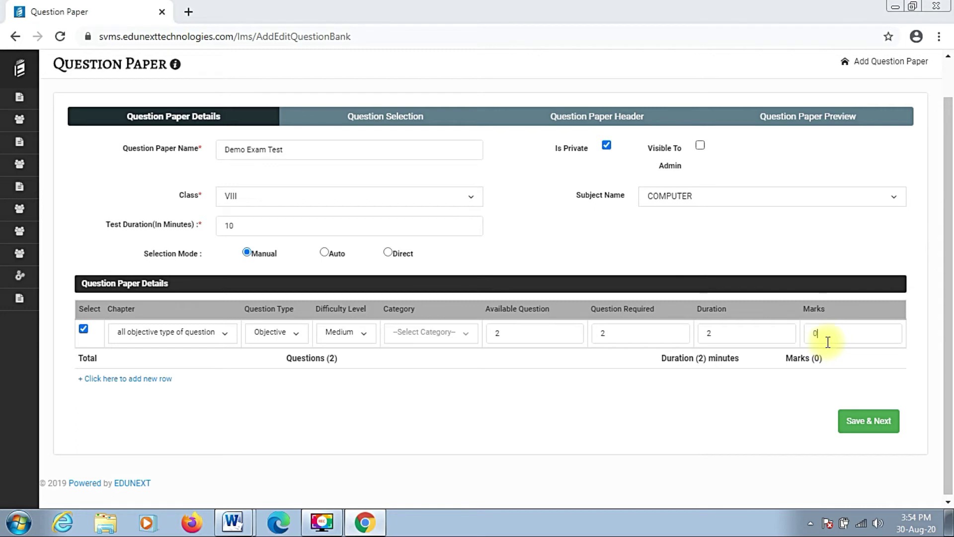
pyautogui.write('2')
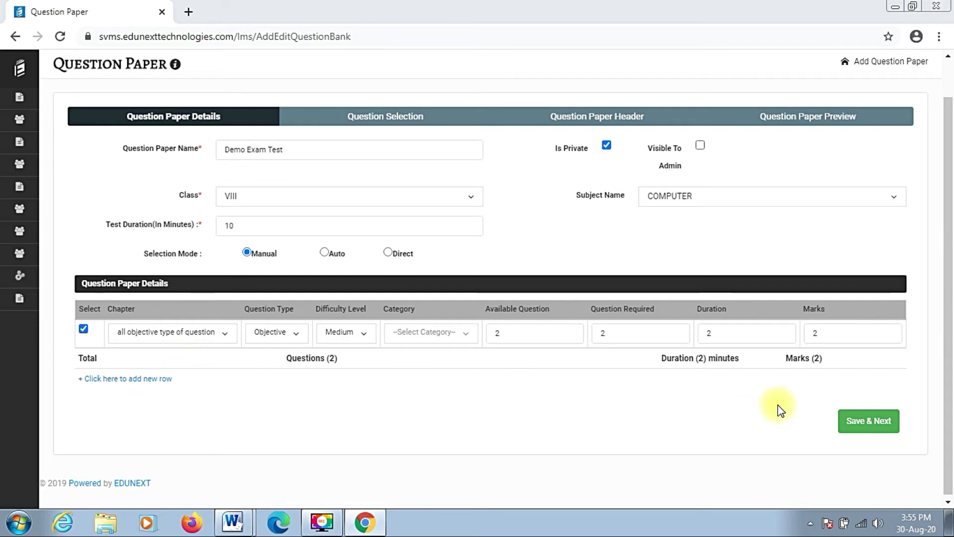
pyautogui.click(855, 426)
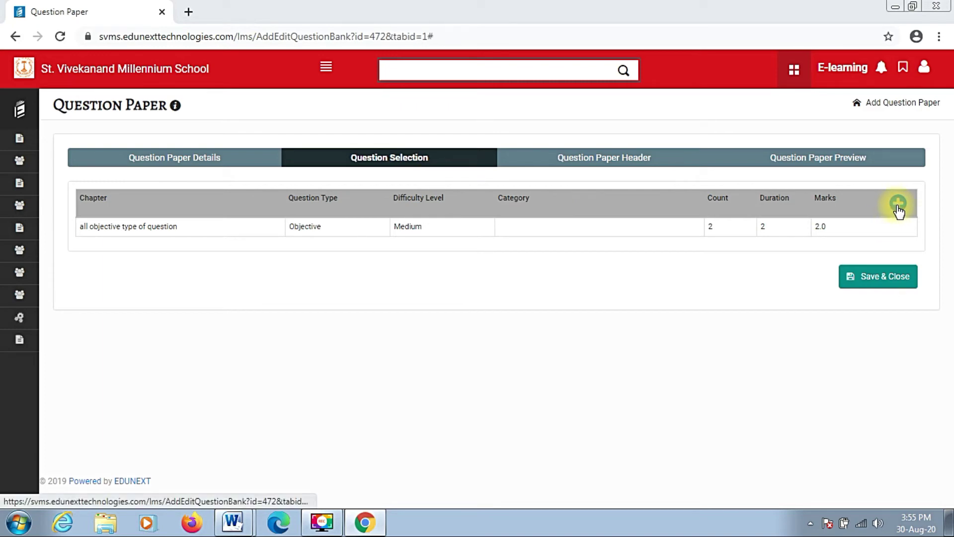
# - Expand the objective chapter's question list, select both questions for the paper and save the selection
pyautogui.click(897, 204)
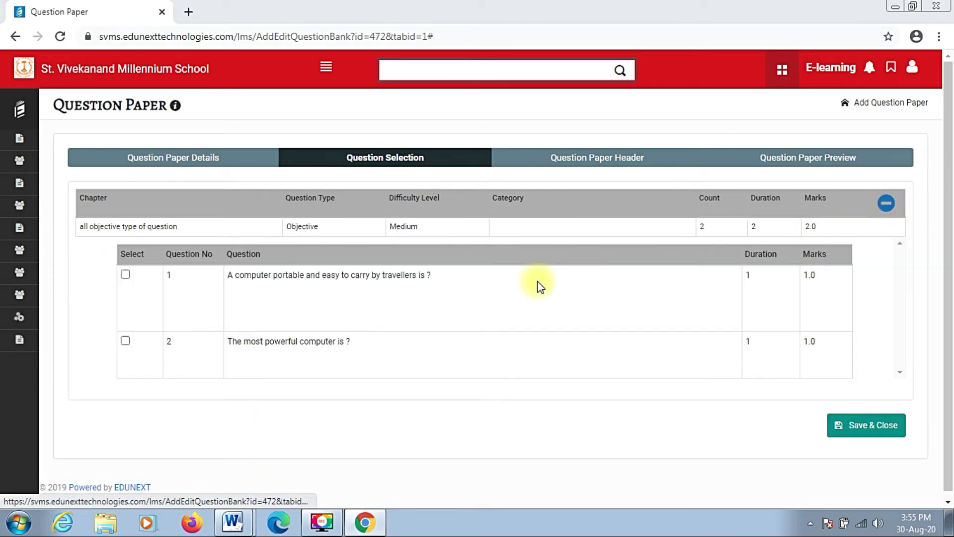
pyautogui.click(125, 275)
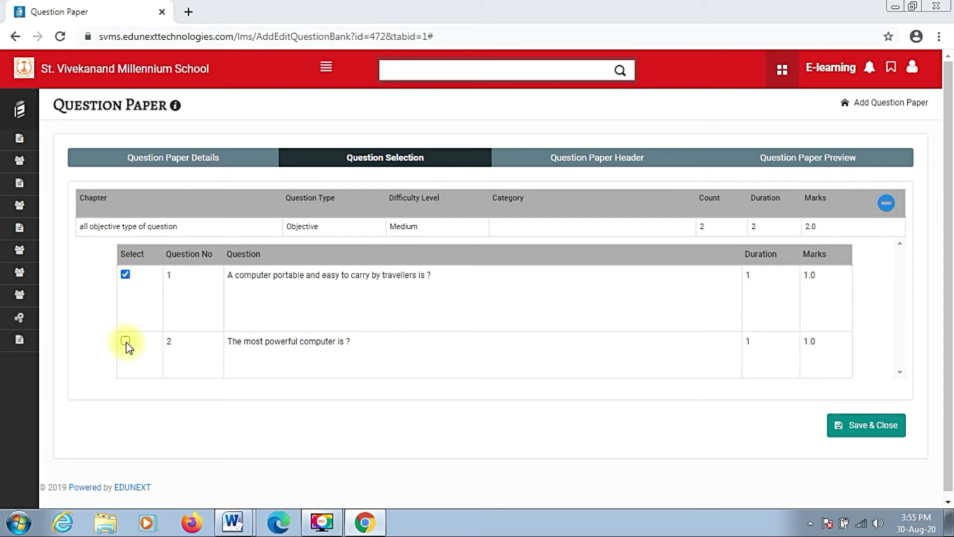
pyautogui.click(125, 341)
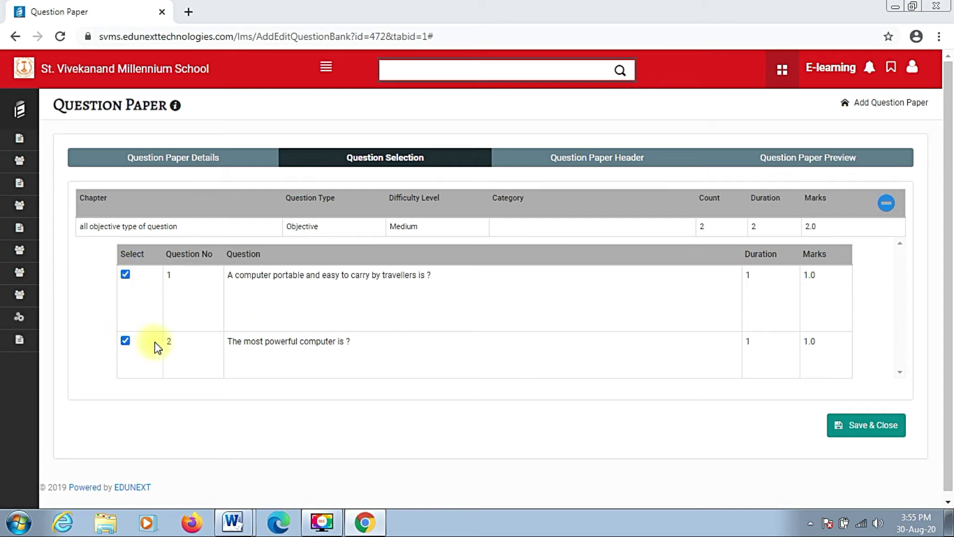
pyautogui.click(869, 426)
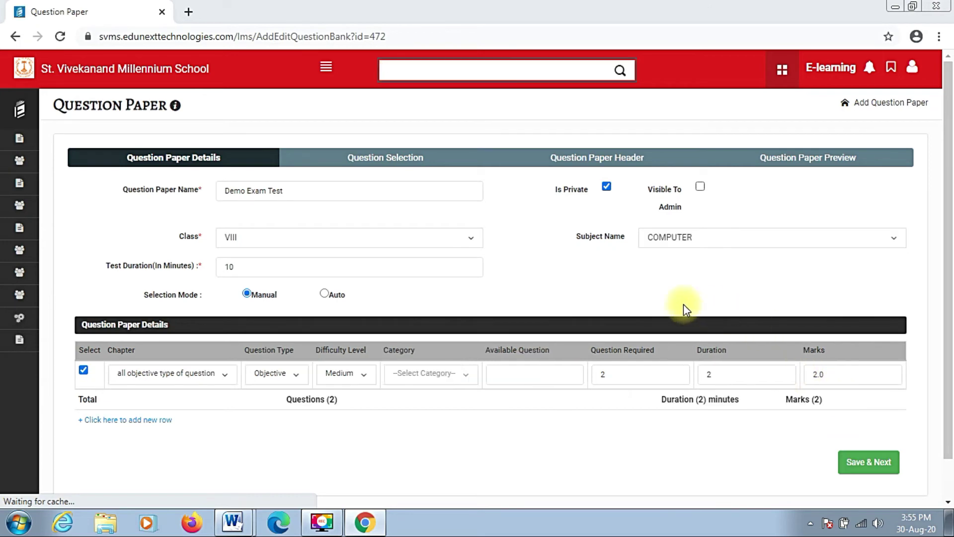
# - Apply the "All Questions are compulsory" template to the question paper header, enable all seven header fields and save
pyautogui.click(597, 160)
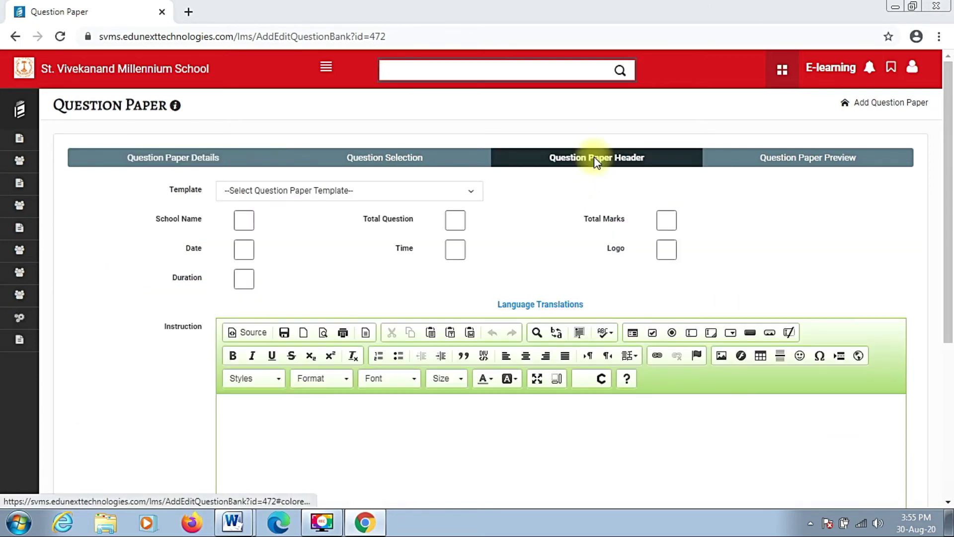
pyautogui.click(343, 190)
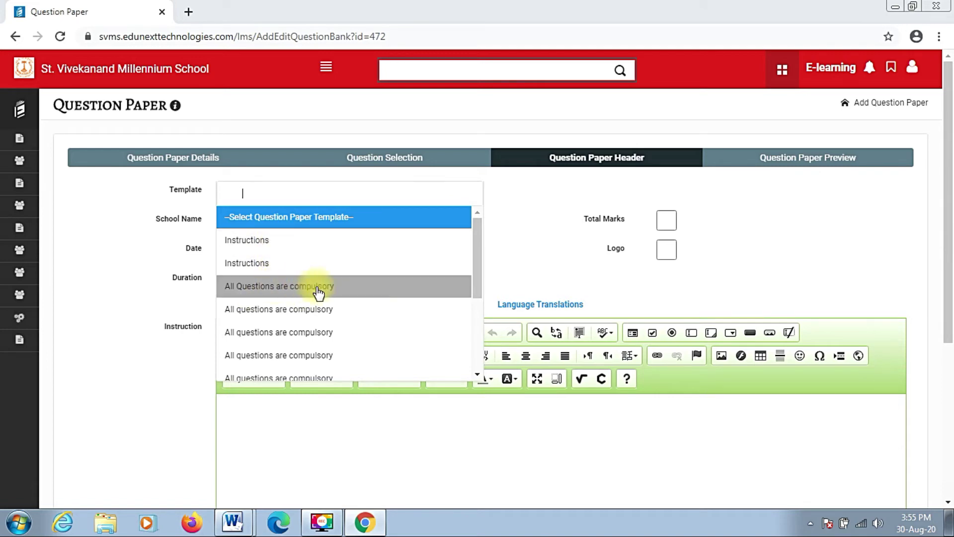
pyautogui.click(297, 291)
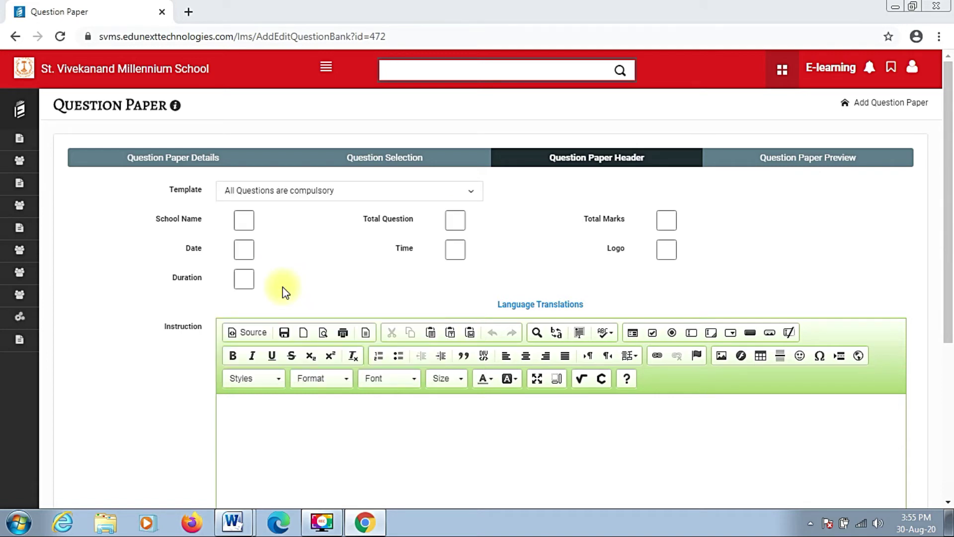
pyautogui.click(245, 224)
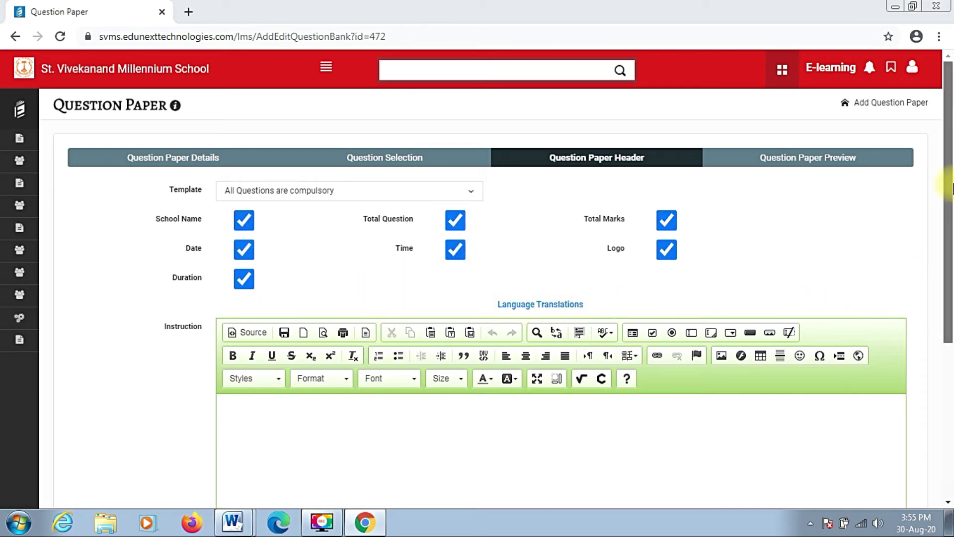
pyautogui.scroll(-1, 945, 234)
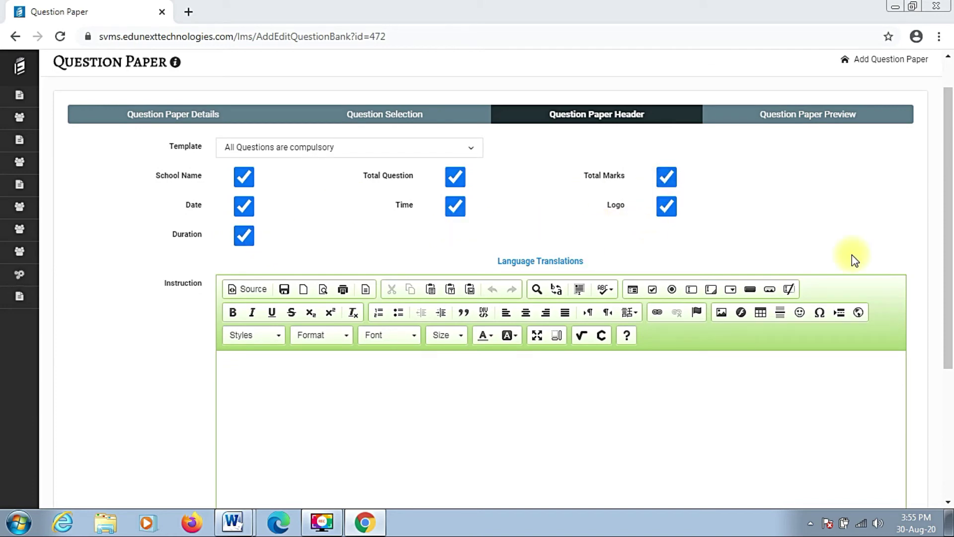
pyautogui.moveTo(948, 189); pyautogui.dragTo(947, 304)
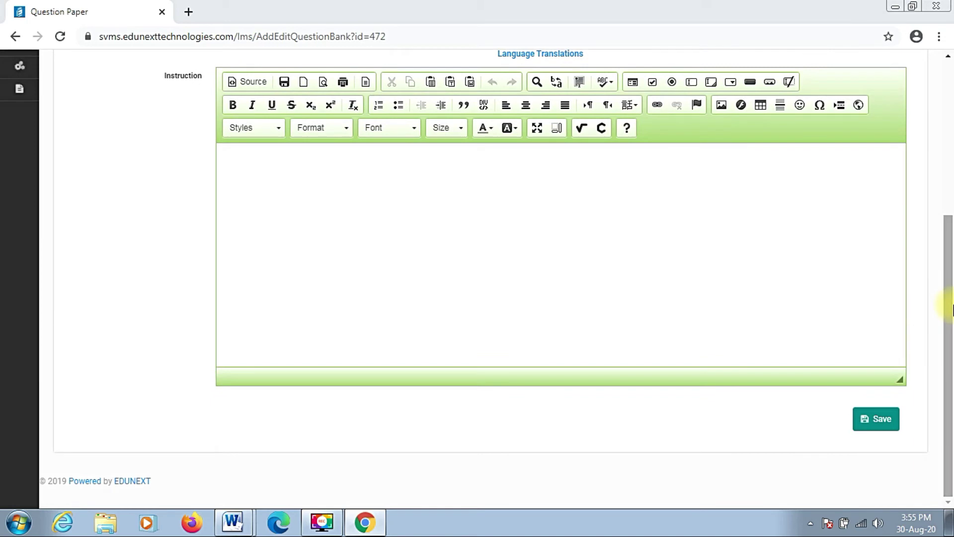
pyautogui.click(881, 418)
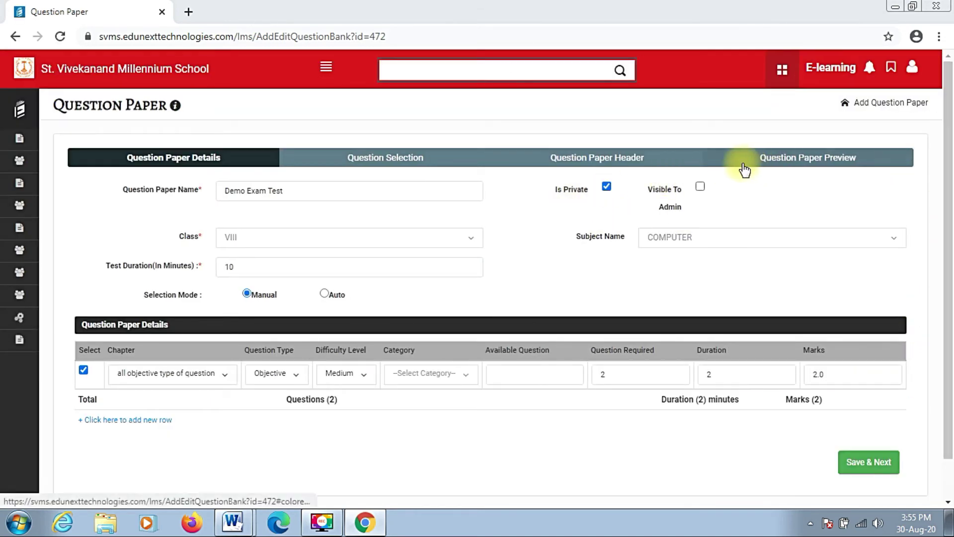
# - Review the two questions in the question paper preview and save the paper
pyautogui.click(795, 159)
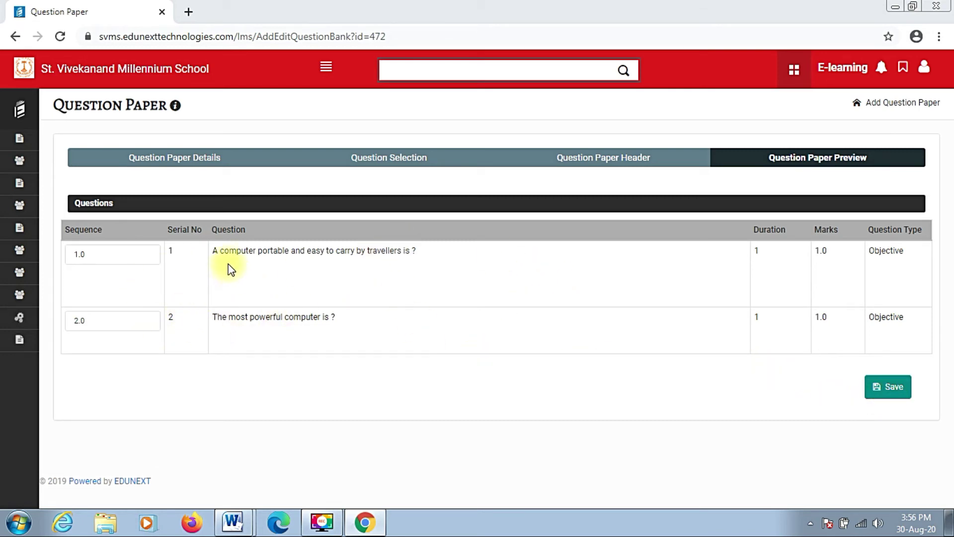
pyautogui.moveTo(211, 254); pyautogui.dragTo(313, 292)
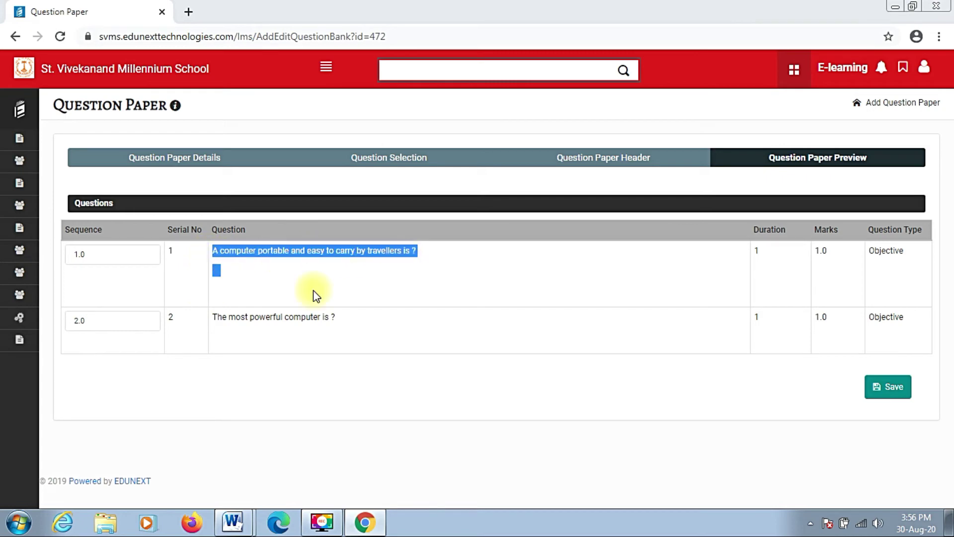
pyautogui.moveTo(214, 319); pyautogui.dragTo(320, 330)
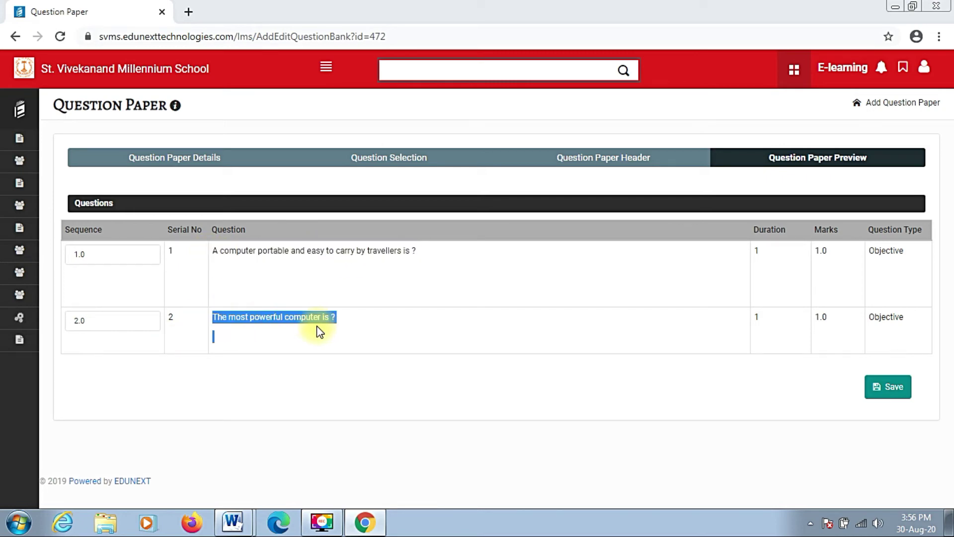
pyautogui.click(892, 395)
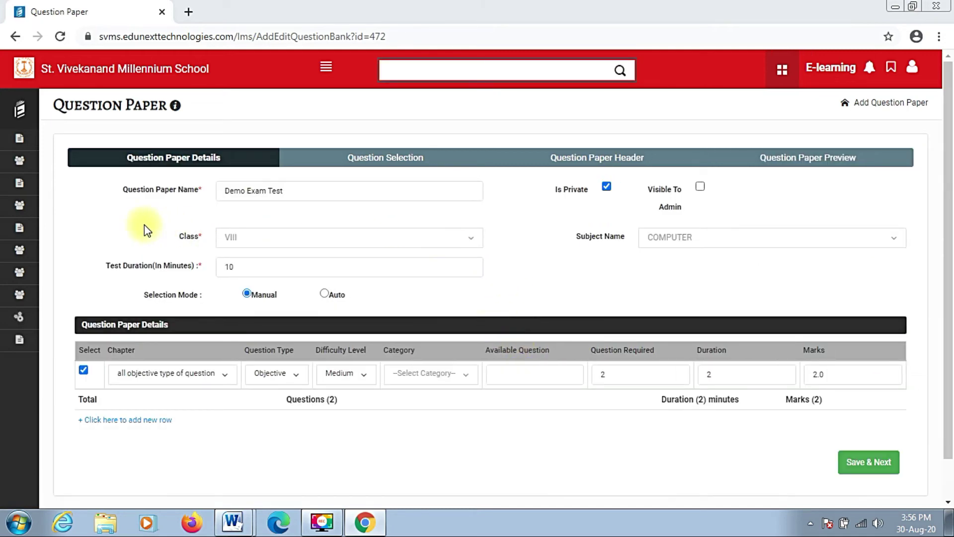
# - Open the question papers list and start a new question paper named "Demo Exam Test Subjective"
pyautogui.moveTo(19, 206)
pyautogui.click(54, 211)
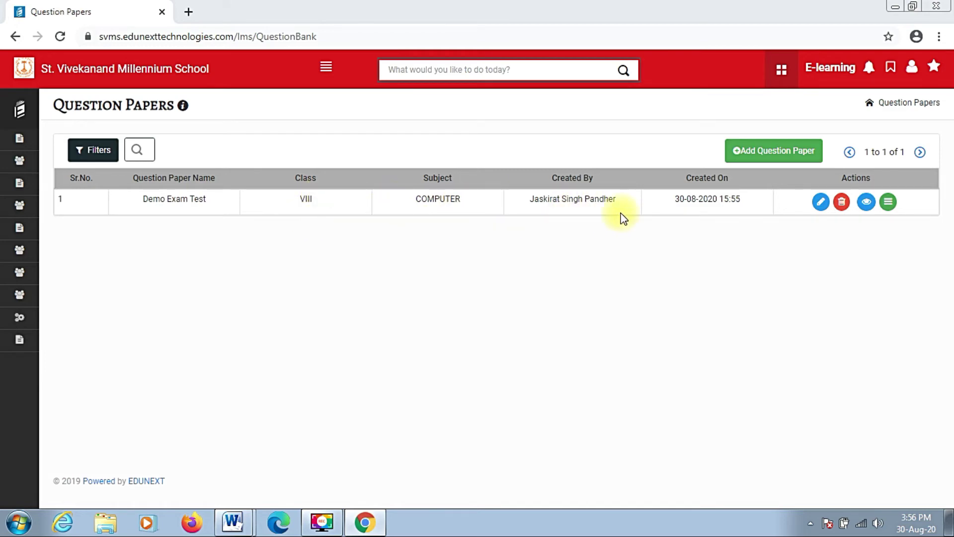
pyautogui.click(778, 156)
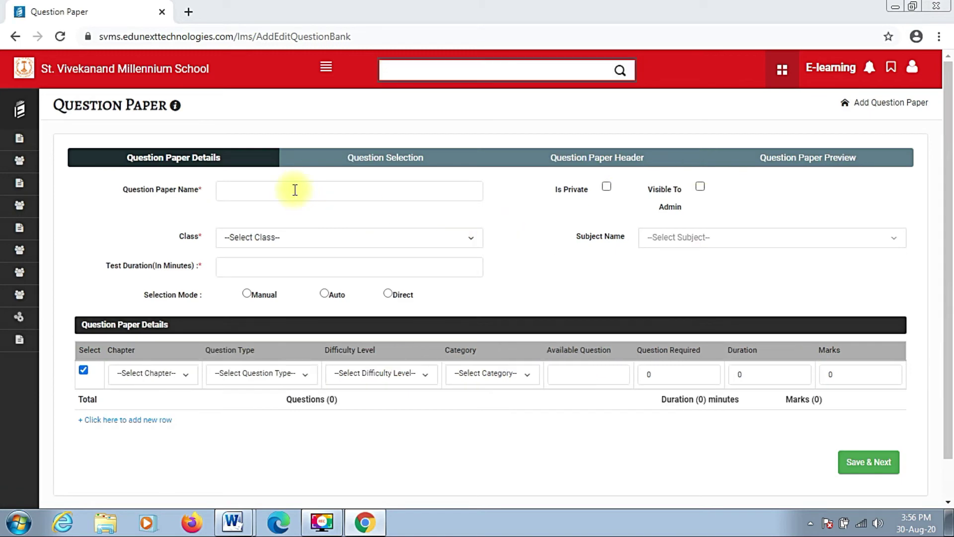
pyautogui.click(295, 190)
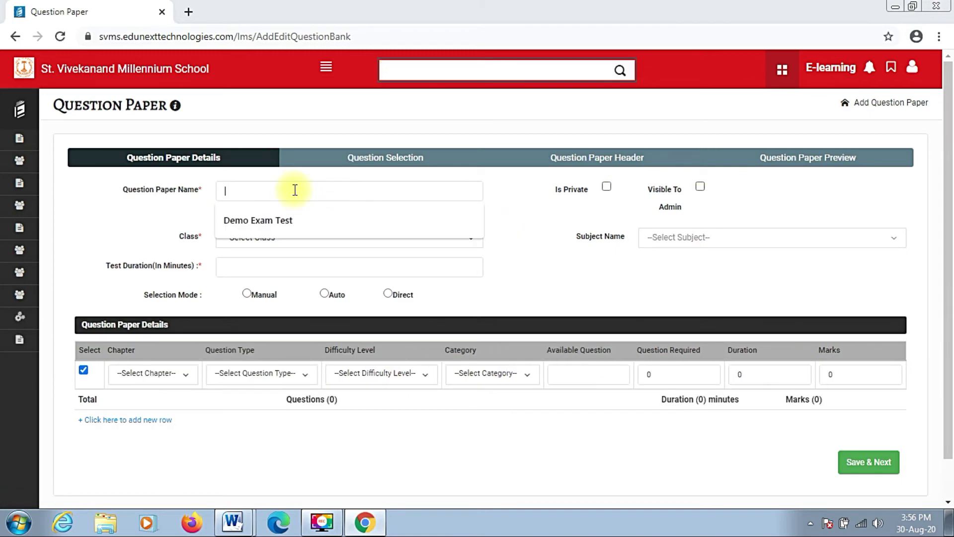
pyautogui.click(298, 219)
pyautogui.write('Subj')
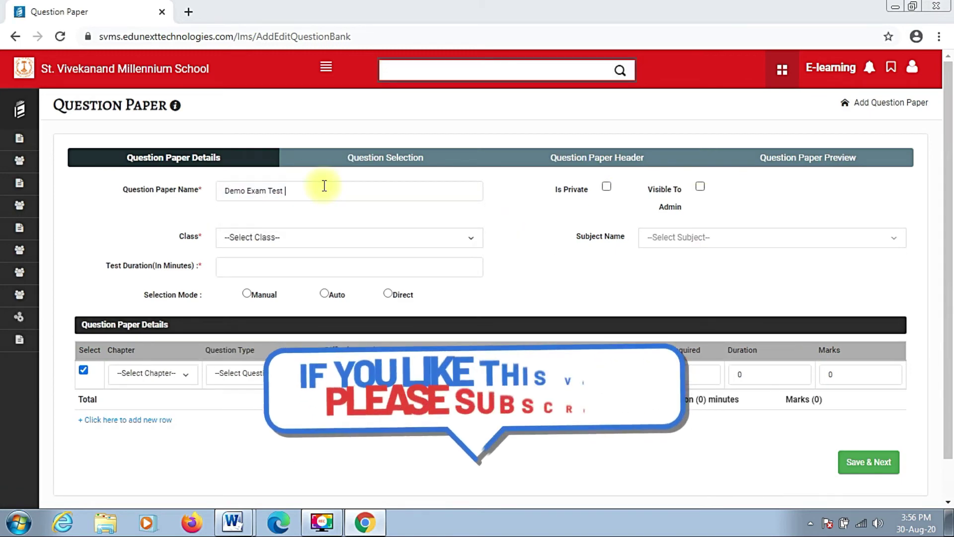
pyautogui.write('ective')
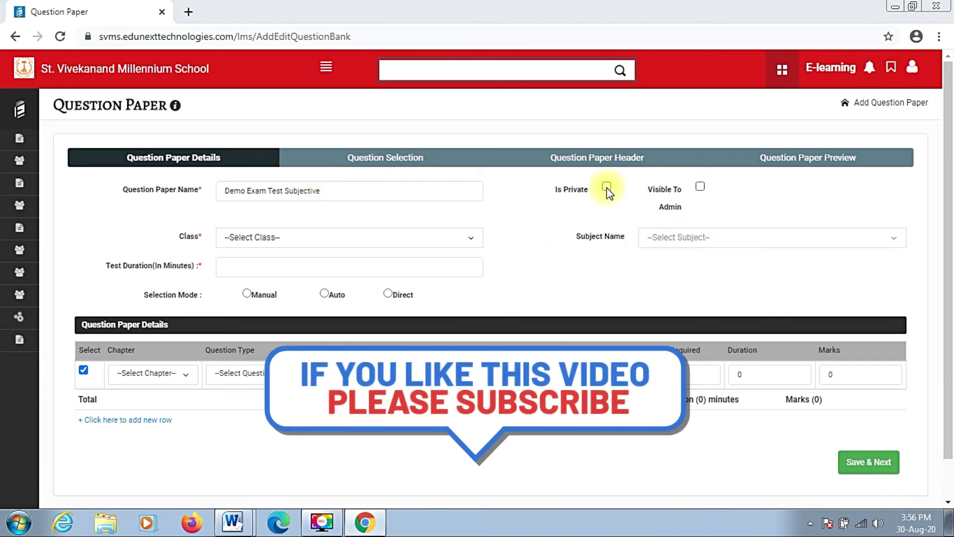
# - Make the paper private and visible to admin, with class VIII, subject COMPUTER and Manual selection mode
pyautogui.click(606, 188)
pyautogui.click(699, 187)
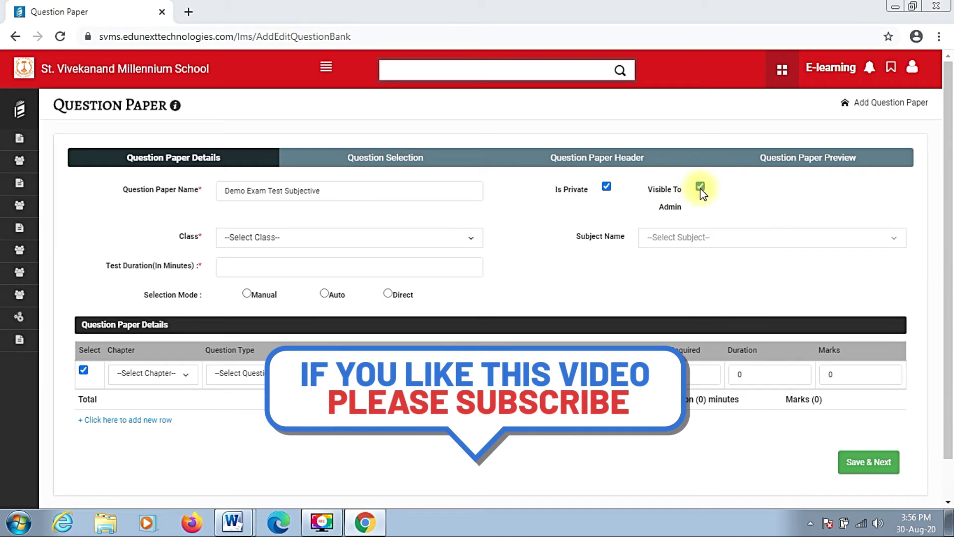
pyautogui.click(383, 239)
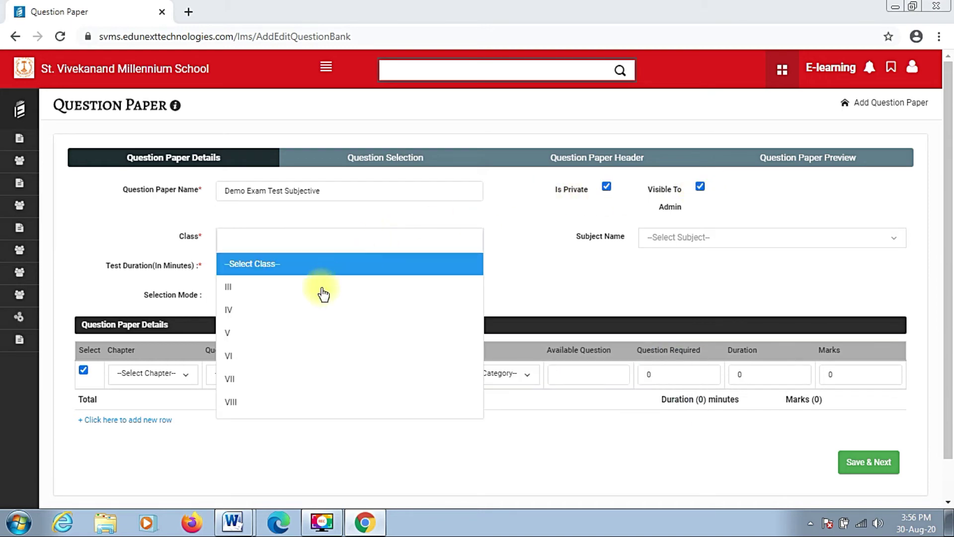
pyautogui.click(257, 402)
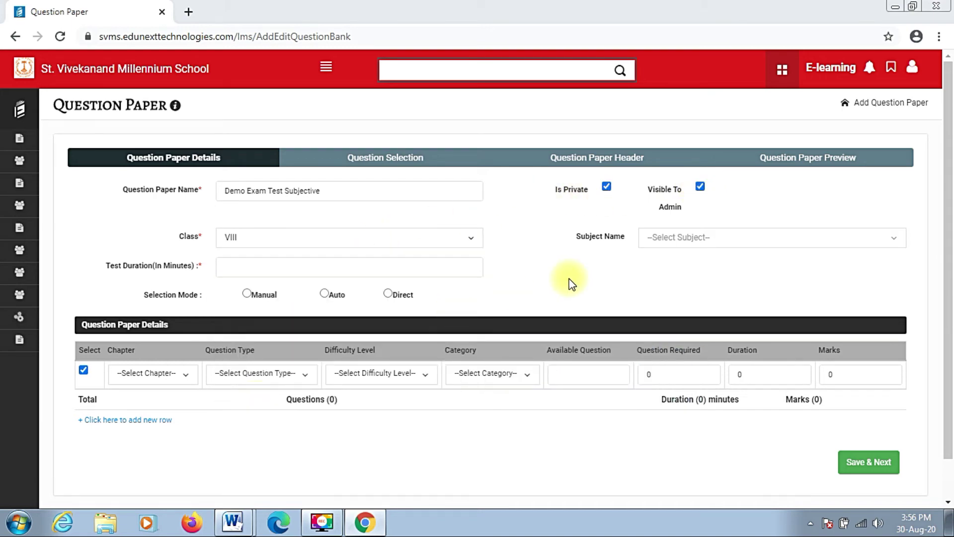
pyautogui.click(696, 243)
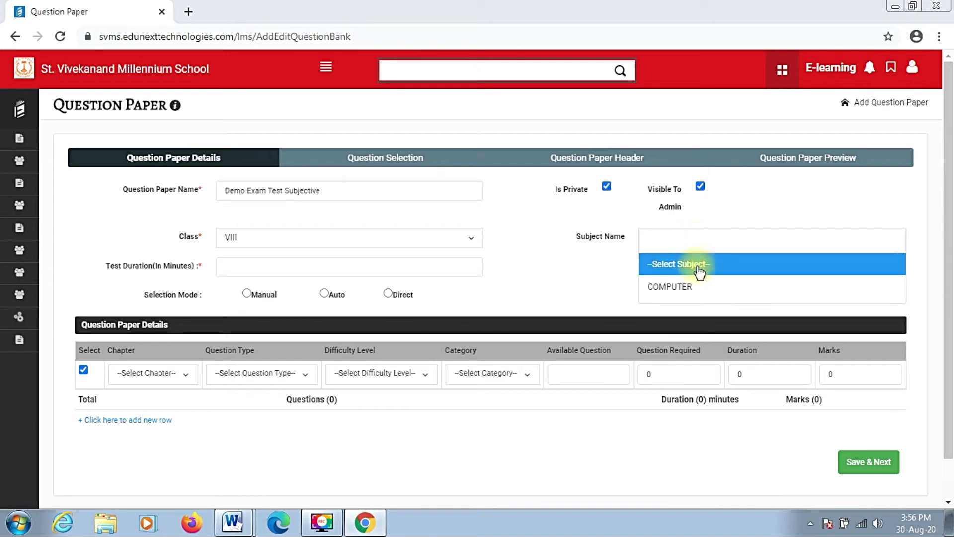
pyautogui.click(698, 288)
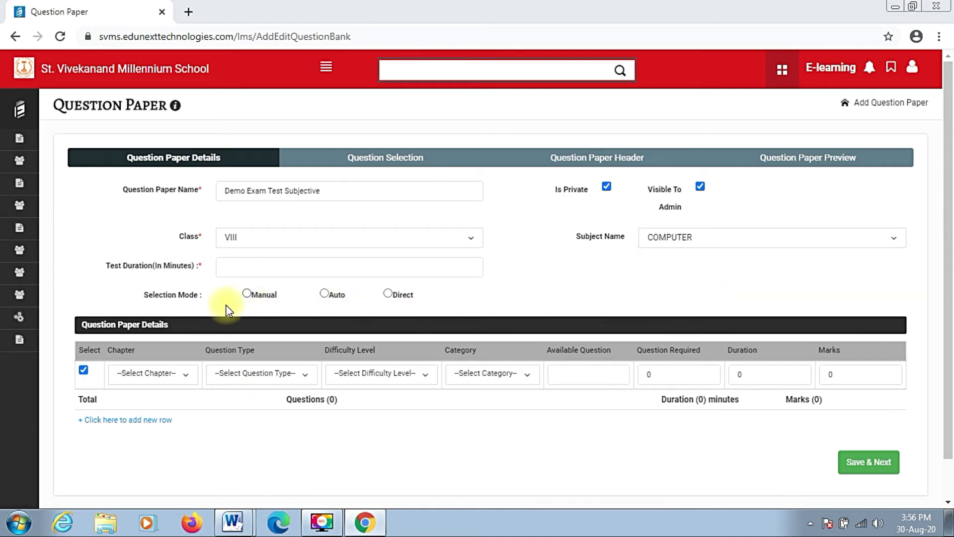
pyautogui.click(247, 294)
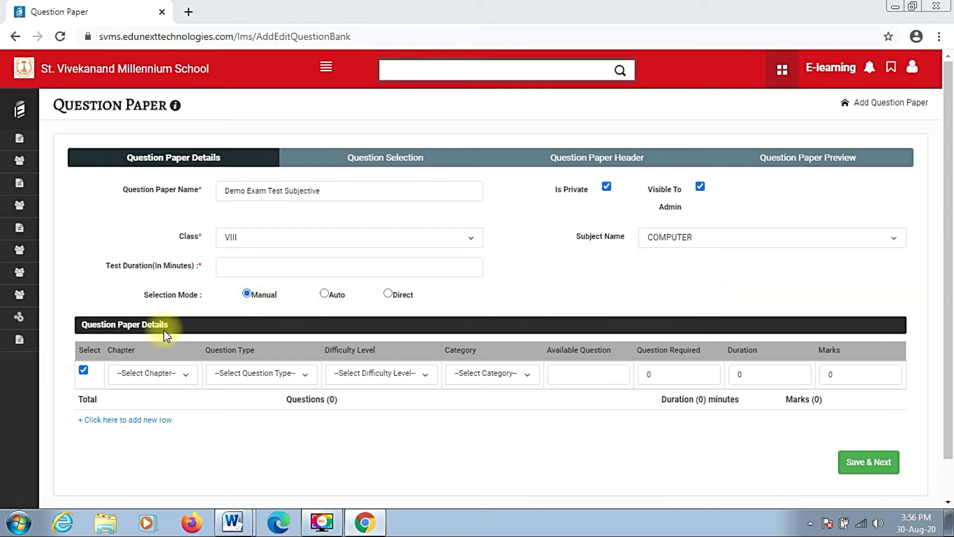
# - Fill the question row with chapter "Computer subjective questions", type Subjective, difficulty Medium and category Long Answer
pyautogui.click(149, 374)
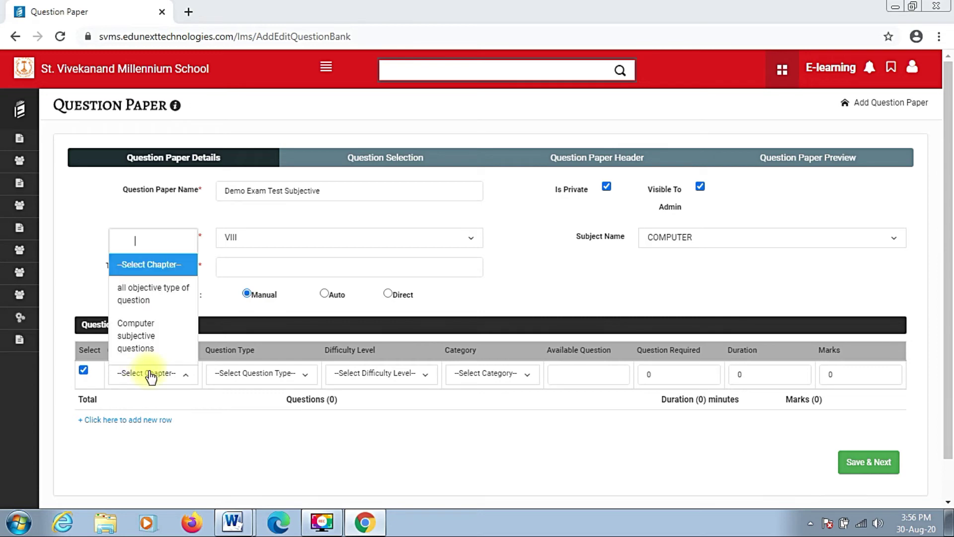
pyautogui.click(149, 342)
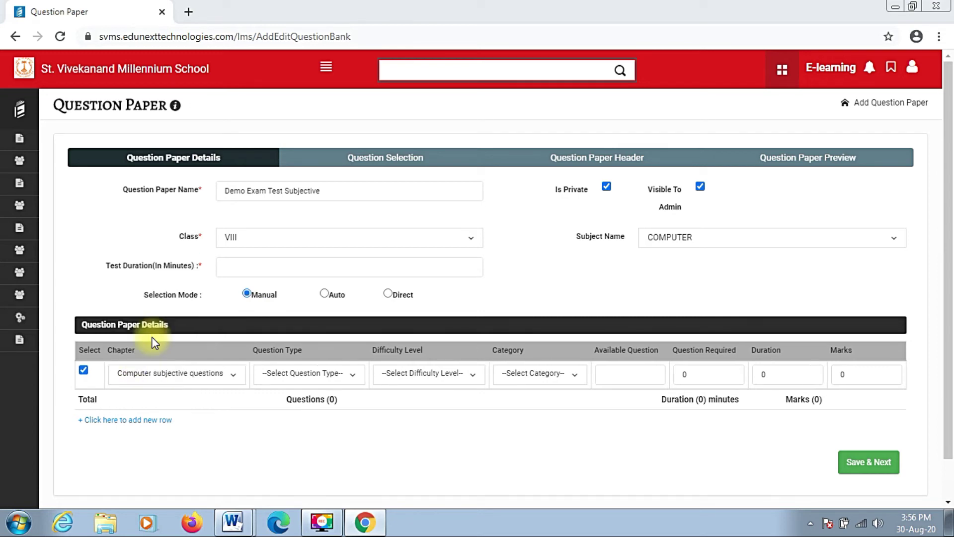
pyautogui.click(275, 374)
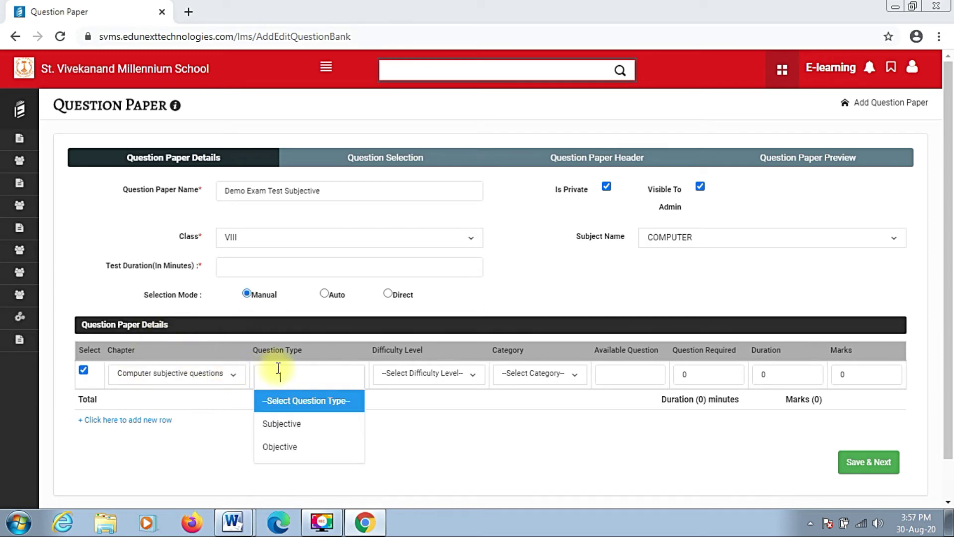
pyautogui.click(276, 424)
pyautogui.click(417, 373)
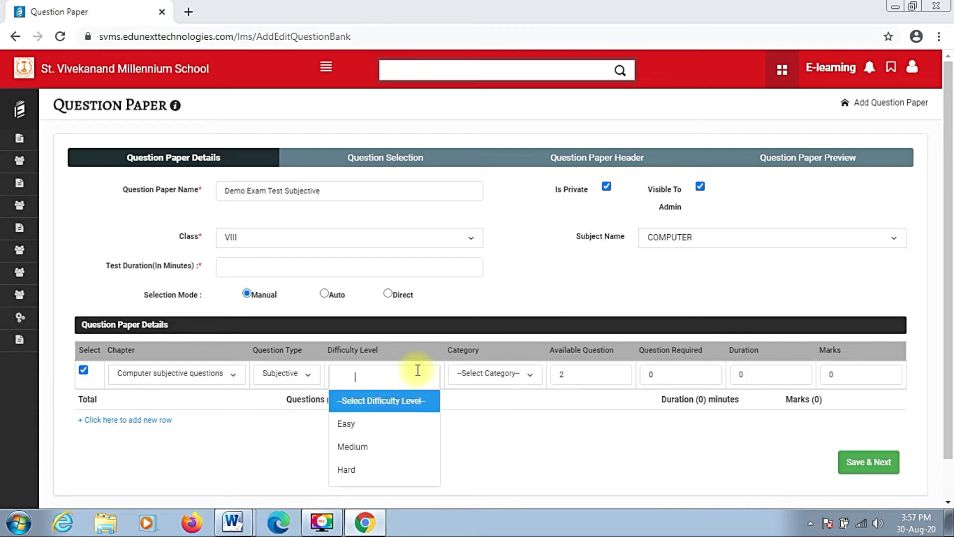
pyautogui.click(380, 446)
pyautogui.click(440, 380)
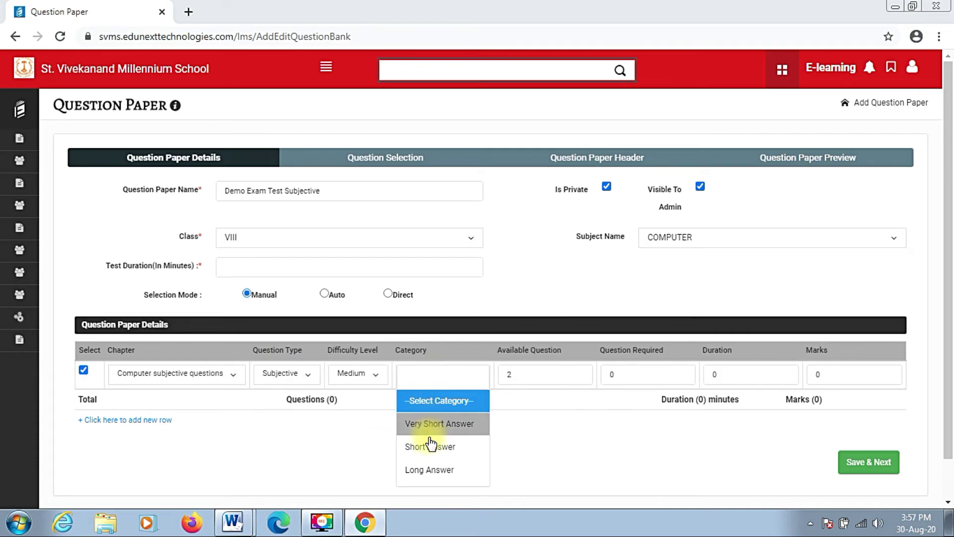
pyautogui.click(420, 470)
pyautogui.click(433, 390)
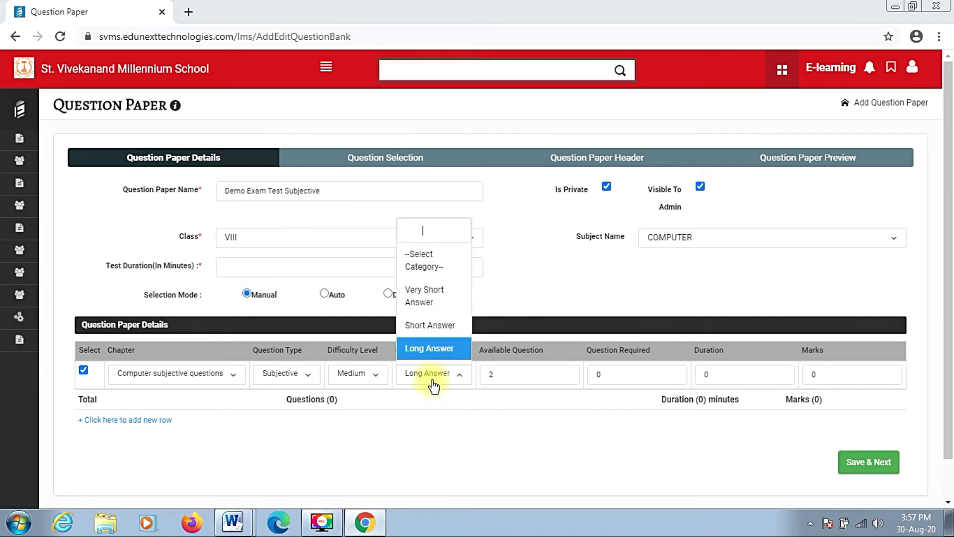
pyautogui.click(428, 351)
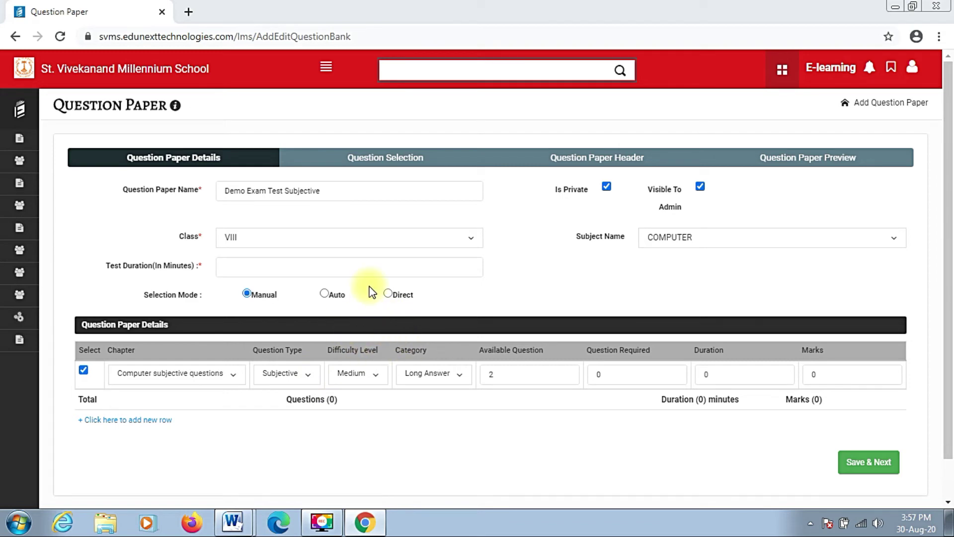
# - Switch to the Subjective Questions document in Word, add "Long answer" after each of the three questions, and return to the portal
pyautogui.hotkey('alt', 'Tab')
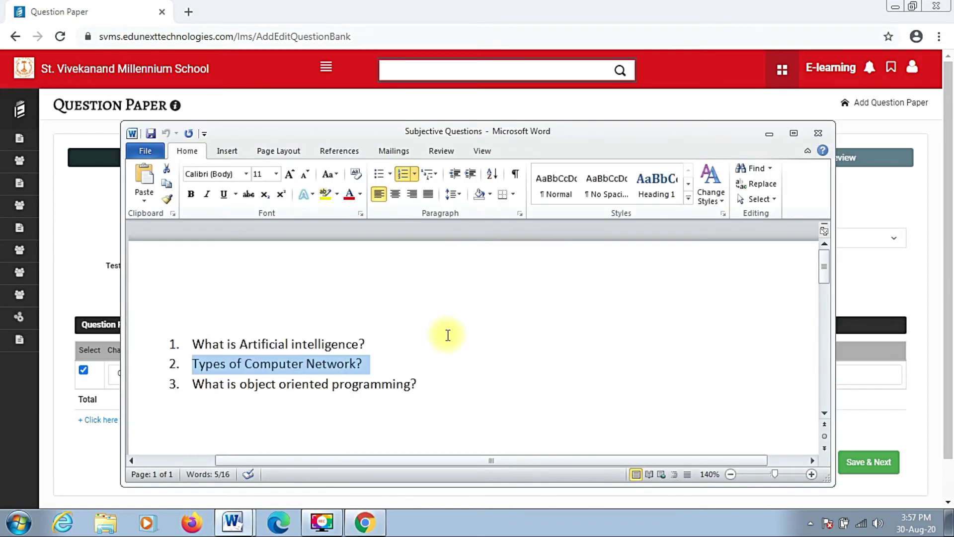
pyautogui.click(439, 344)
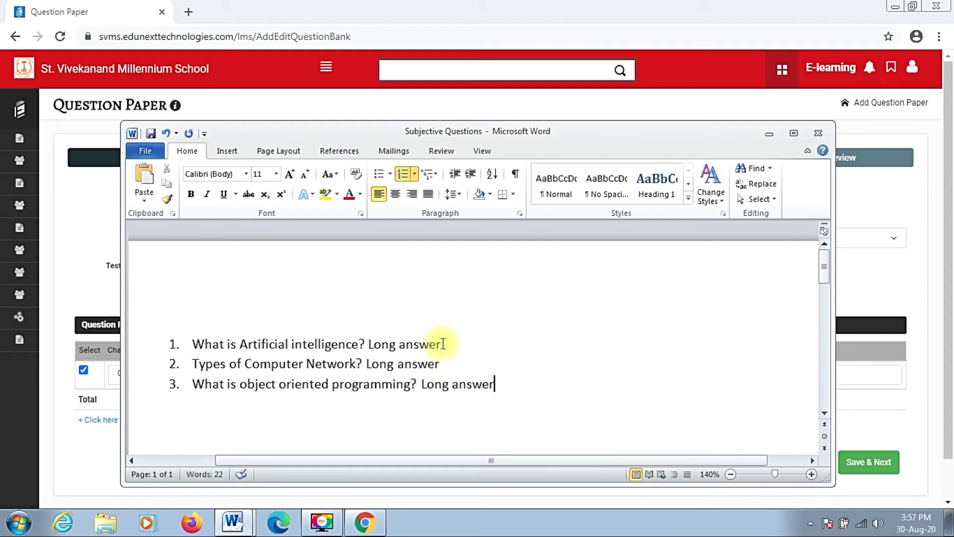
pyautogui.press('BackSpace')
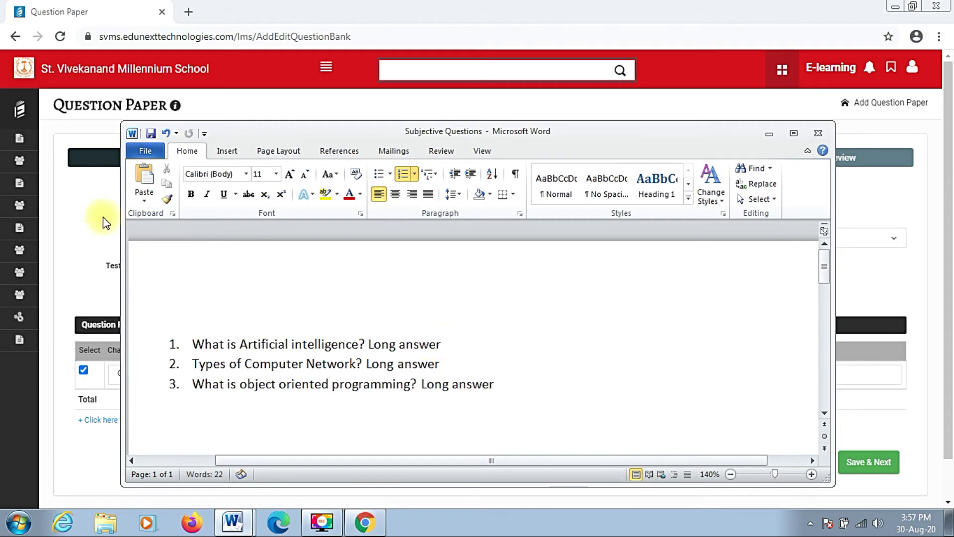
pyautogui.click(58, 209)
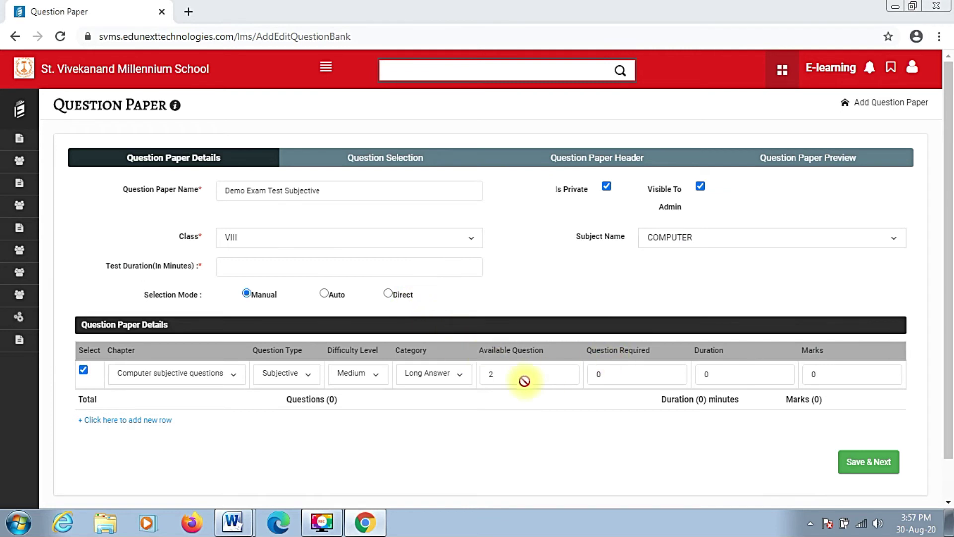
# - Require 2 questions with duration 10 and marks 10, set the test duration to 10 minutes, and save to continue to question selection
pyautogui.click(627, 368)
pyautogui.write('2')
pyautogui.click(718, 378)
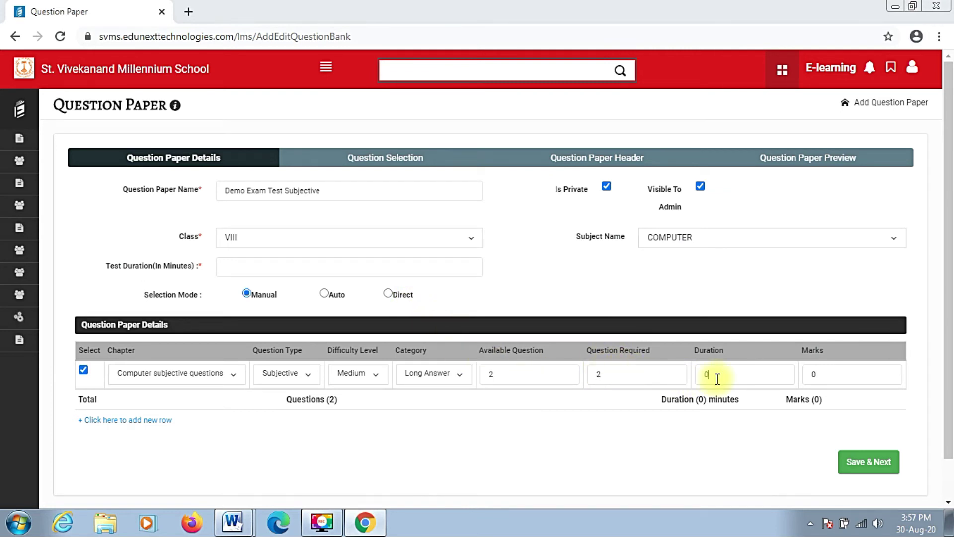
pyautogui.press('Tab')
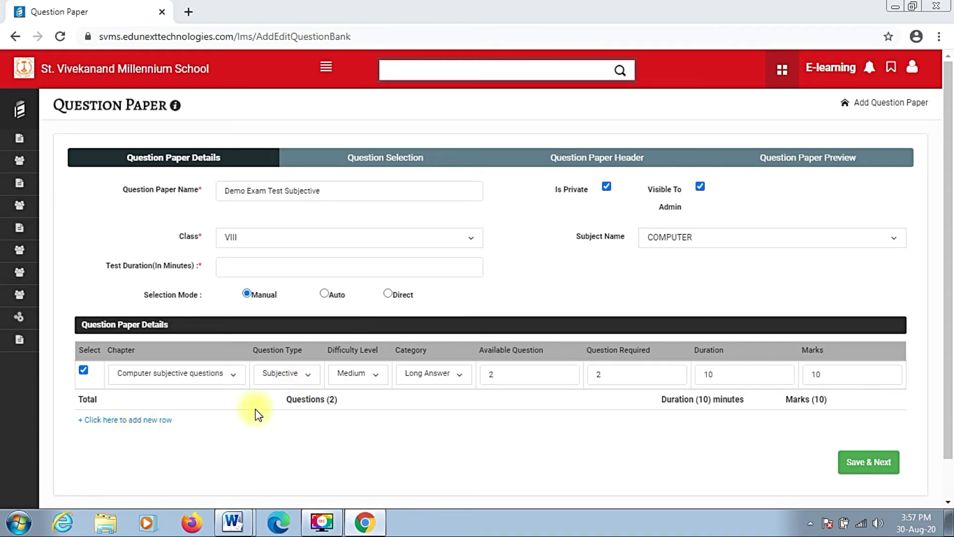
pyautogui.click(878, 465)
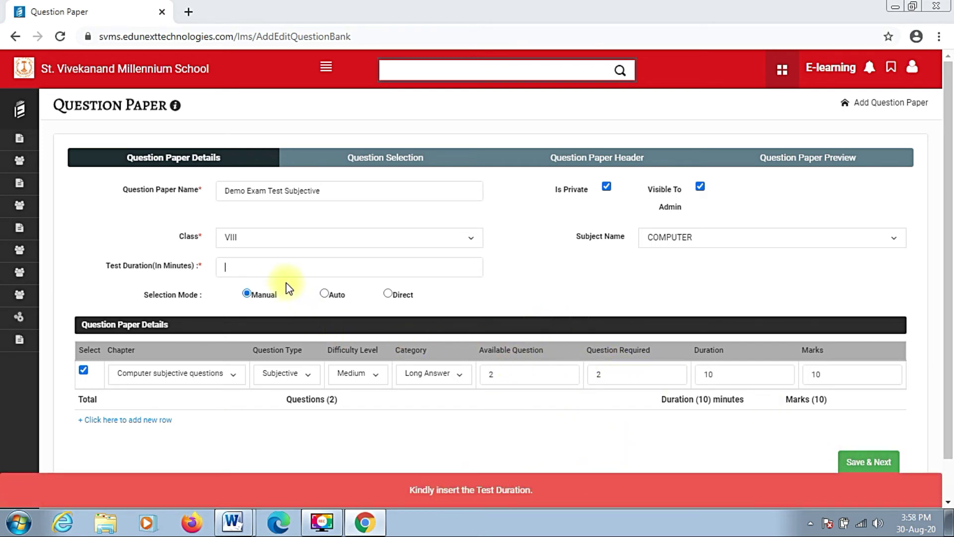
pyautogui.write('10')
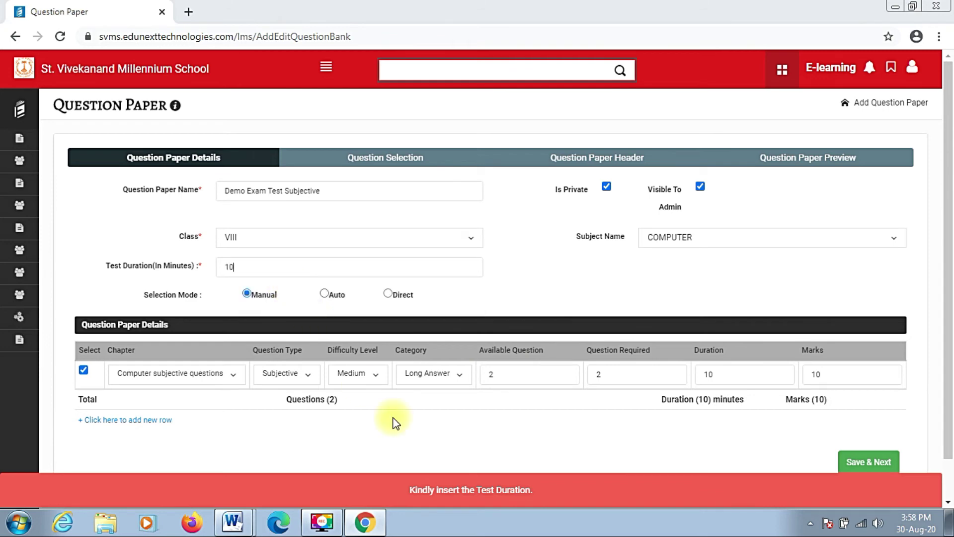
pyautogui.click(850, 463)
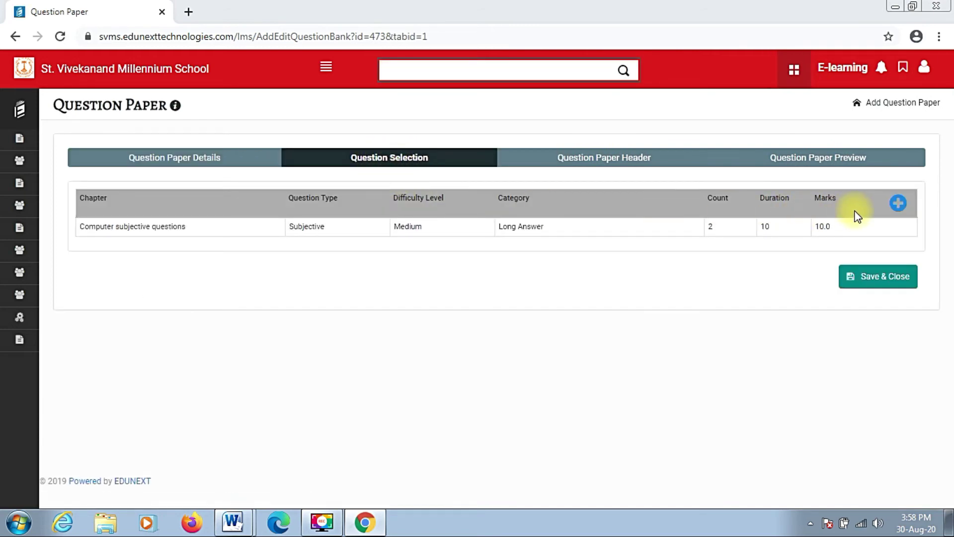
# - Expand the subjective chapter's question list, select both questions for the paper and save the selection
pyautogui.click(899, 213)
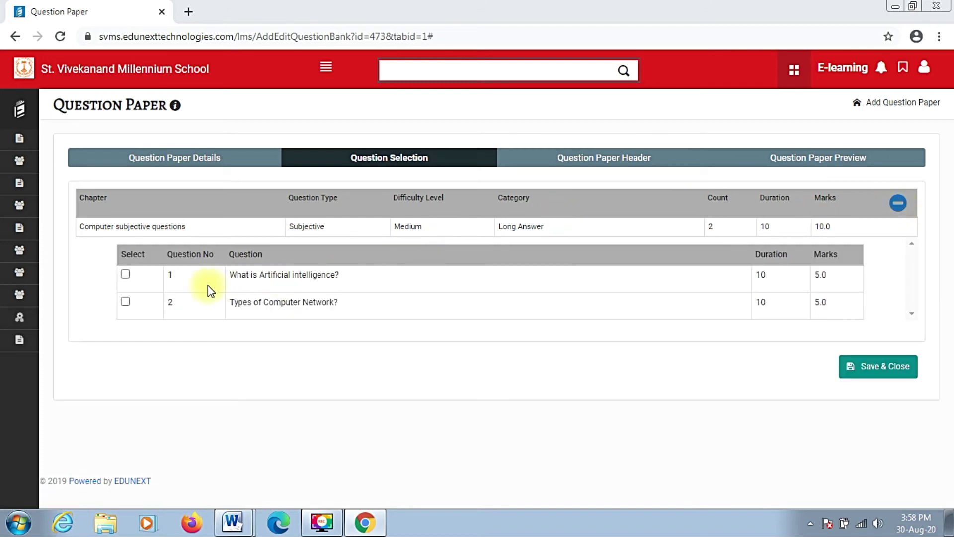
pyautogui.click(125, 302)
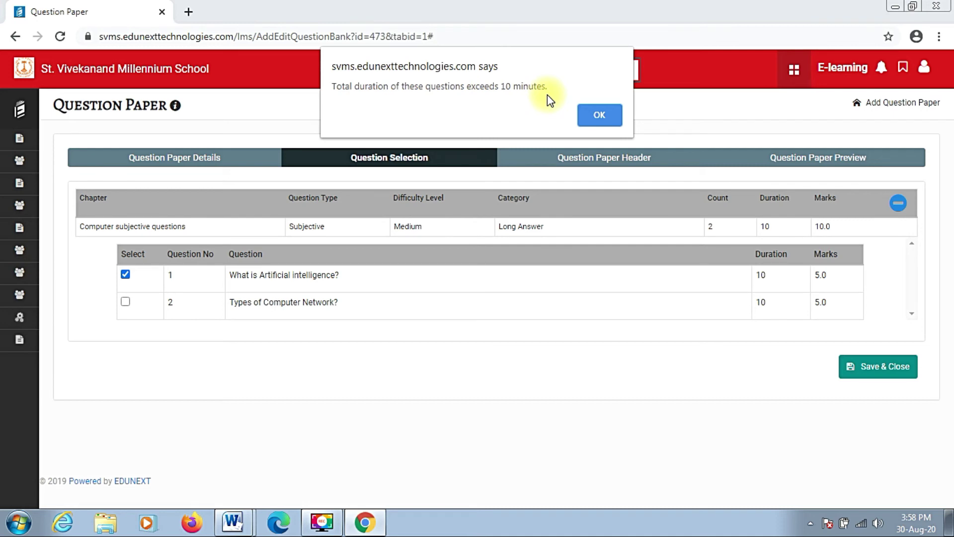
pyautogui.click(600, 122)
pyautogui.click(884, 376)
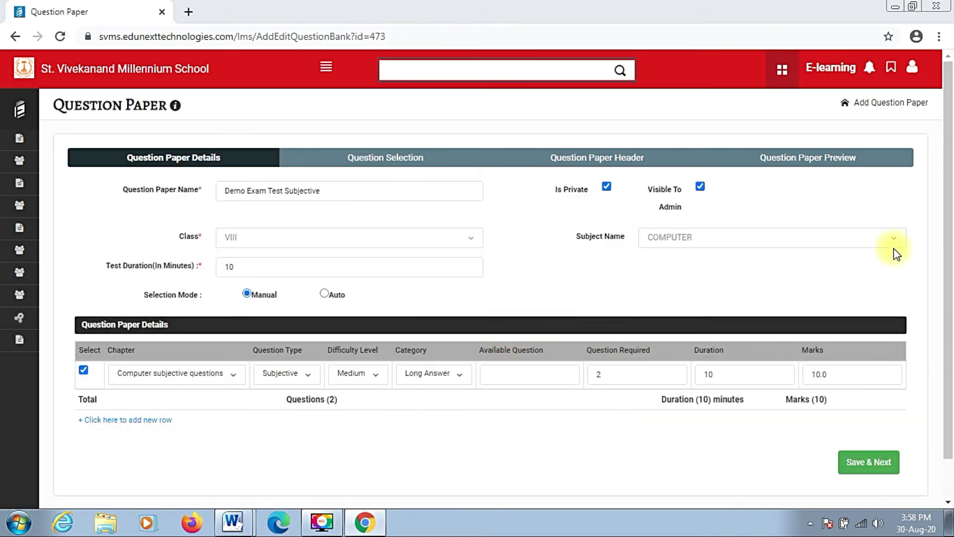
# - Apply the "All Questions are compulsory" template to the subjective paper's header and save it
pyautogui.scroll(-1, 939, 164)
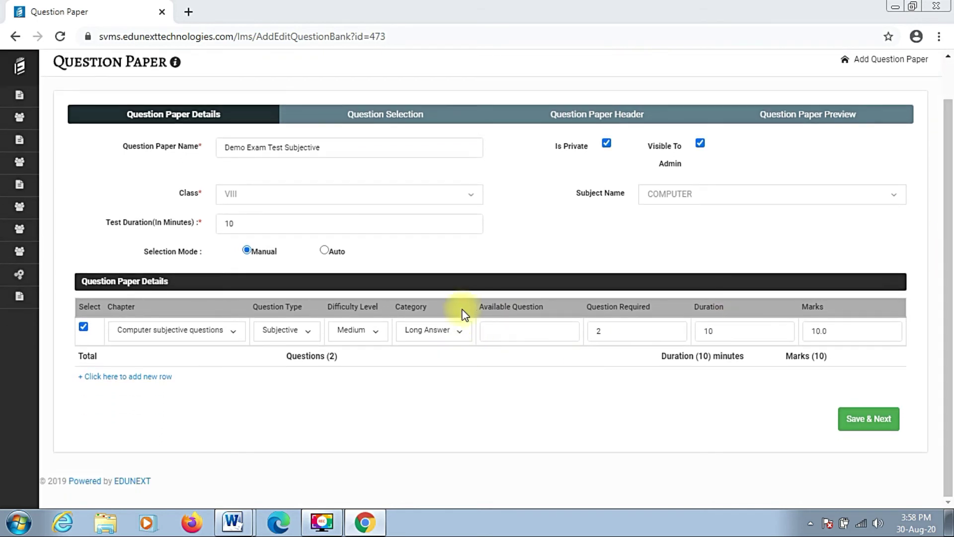
pyautogui.click(607, 113)
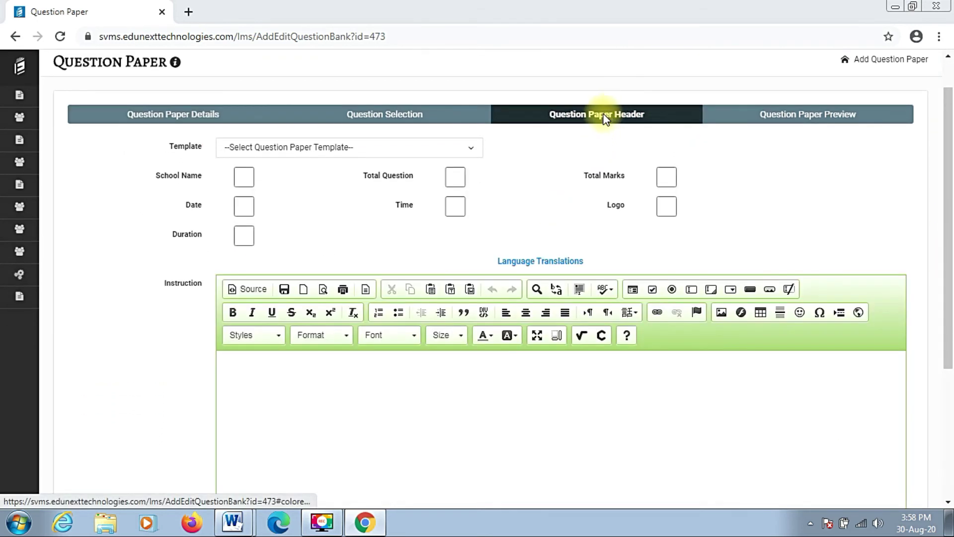
pyautogui.click(425, 149)
pyautogui.click(297, 247)
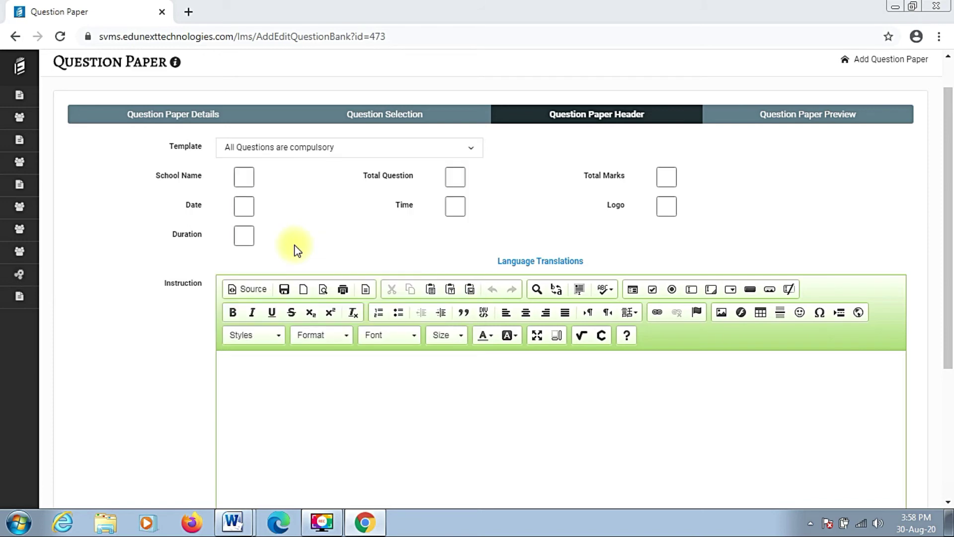
pyautogui.moveTo(947, 193); pyautogui.dragTo(914, 374)
pyautogui.click(870, 426)
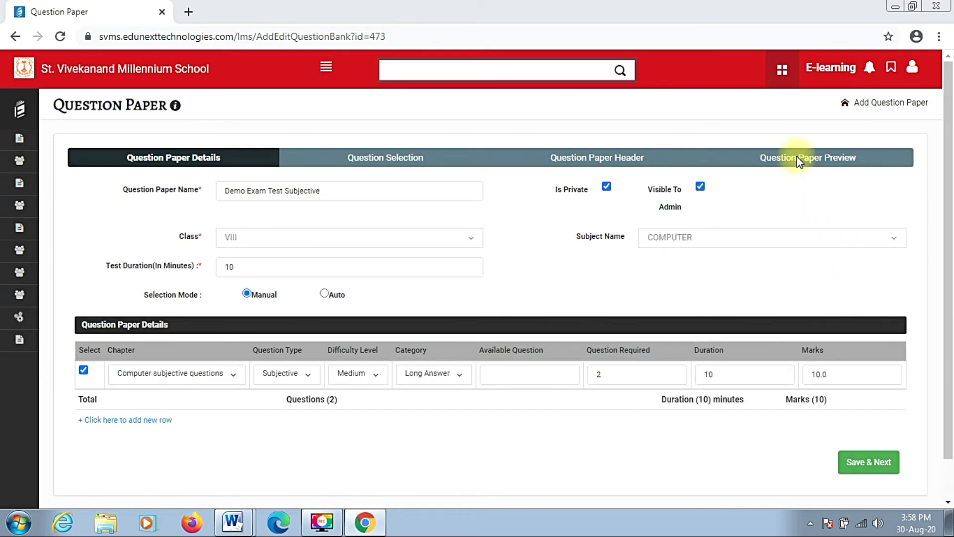
# - Preview the subjective paper's question sequence, save it, and go back to the list of question papers
pyautogui.click(799, 156)
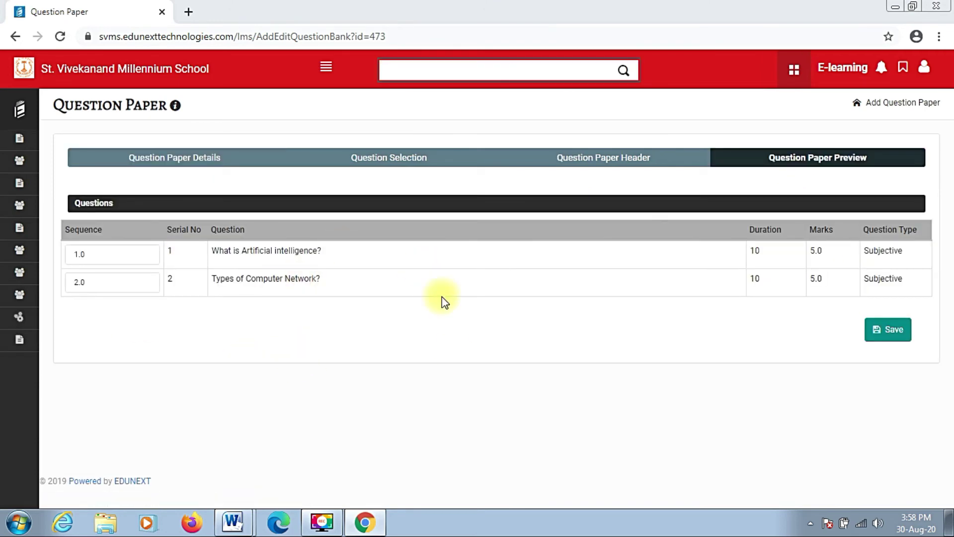
pyautogui.click(892, 334)
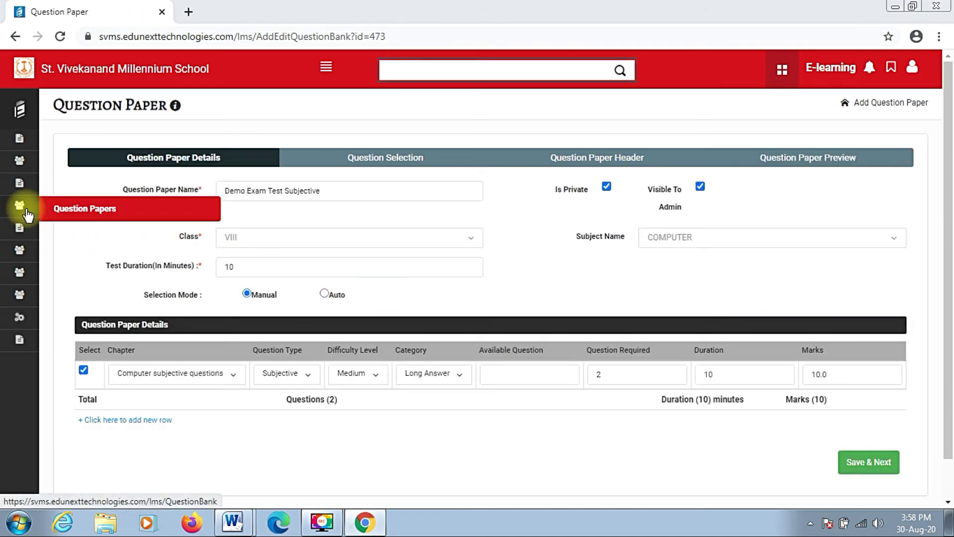
pyautogui.click(66, 213)
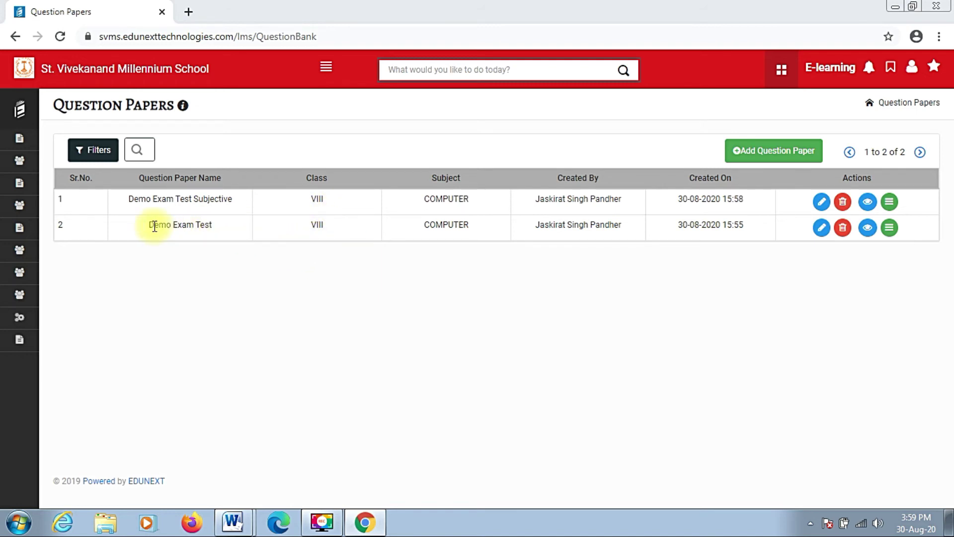
pyautogui.moveTo(154, 226); pyautogui.dragTo(213, 227)
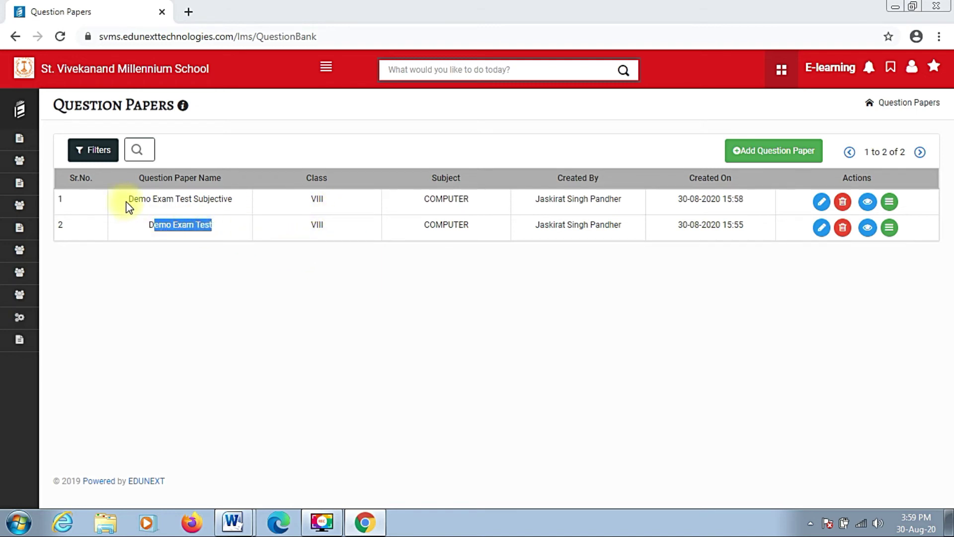
pyautogui.moveTo(126, 201); pyautogui.dragTo(234, 203)
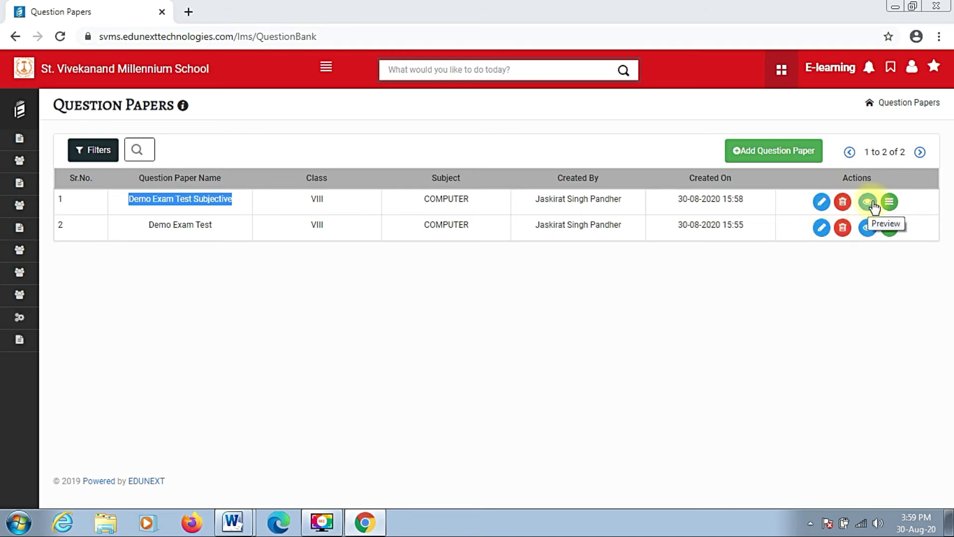
# - Open the question PDF view of Demo Exam Test Subjective and review its school header and questions
pyautogui.click(889, 204)
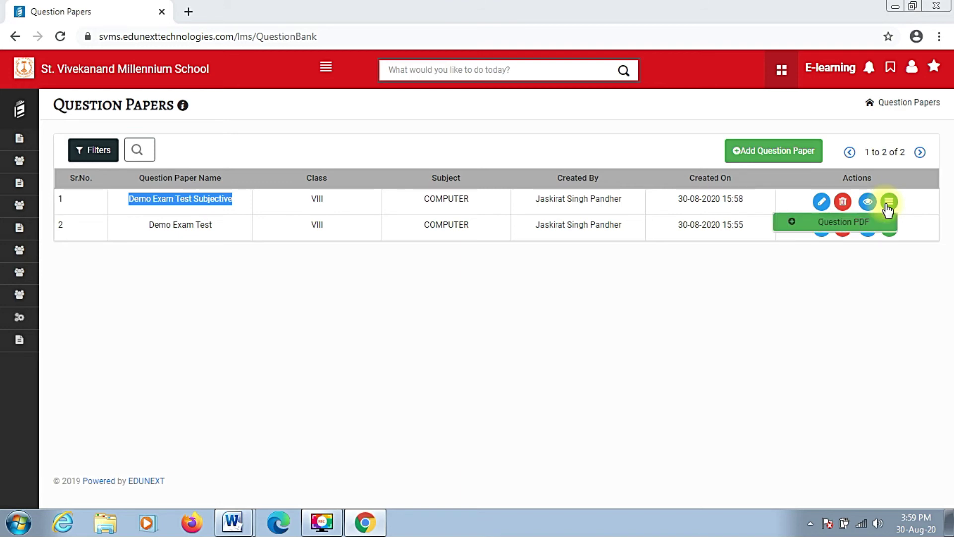
pyautogui.click(841, 223)
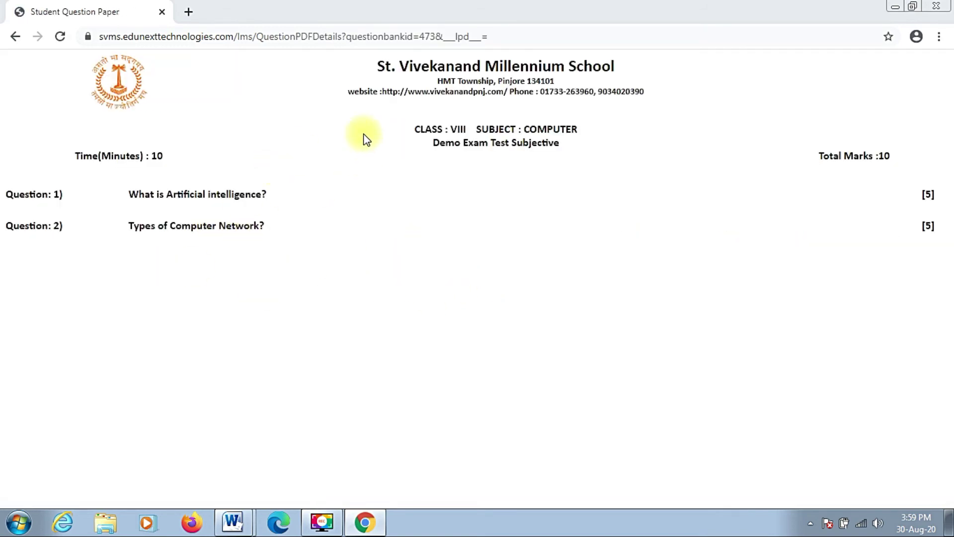
pyautogui.moveTo(376, 64); pyautogui.dragTo(589, 92)
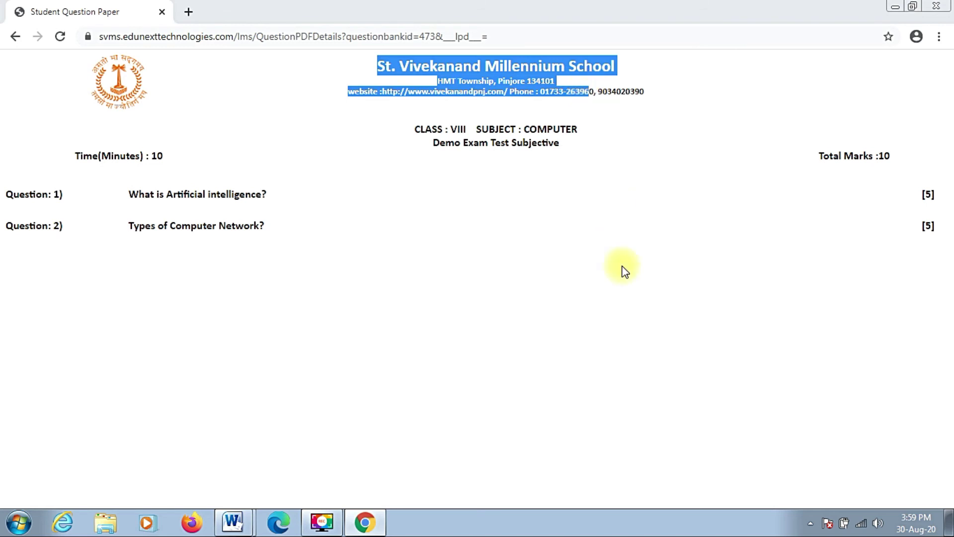
pyautogui.moveTo(8, 190); pyautogui.dragTo(292, 228)
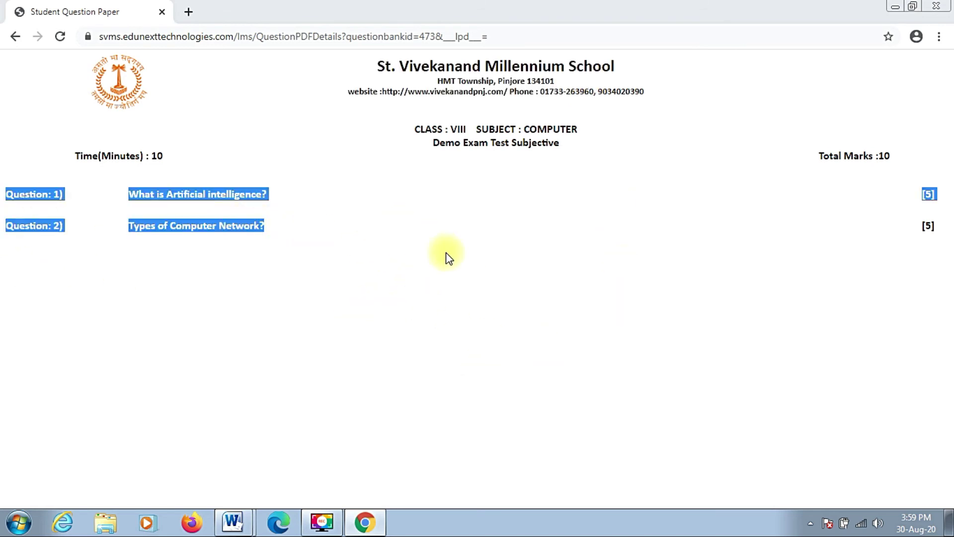
# - Print the subjective question paper to a PDF file, saving it on the Desktop as "Student Question Paper"
pyautogui.click(939, 39)
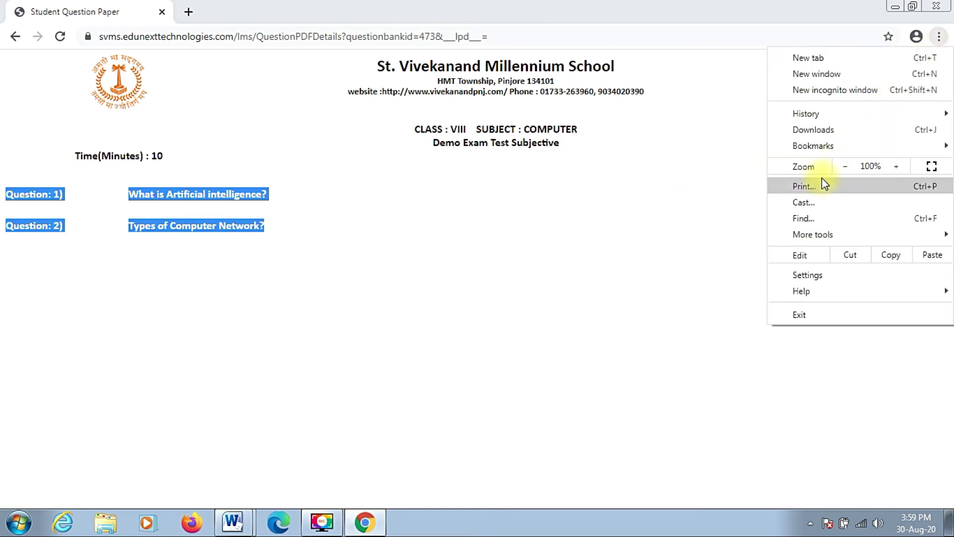
pyautogui.click(802, 187)
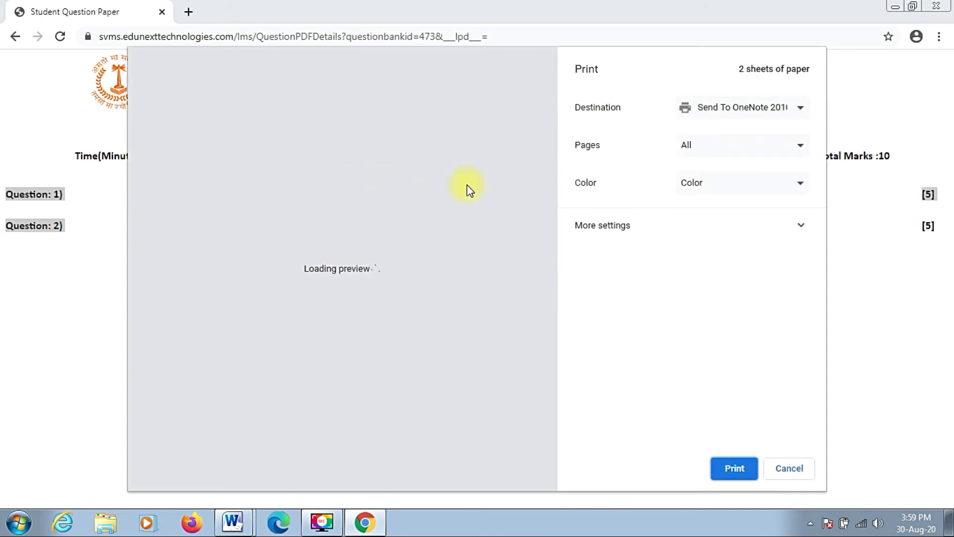
pyautogui.click(734, 110)
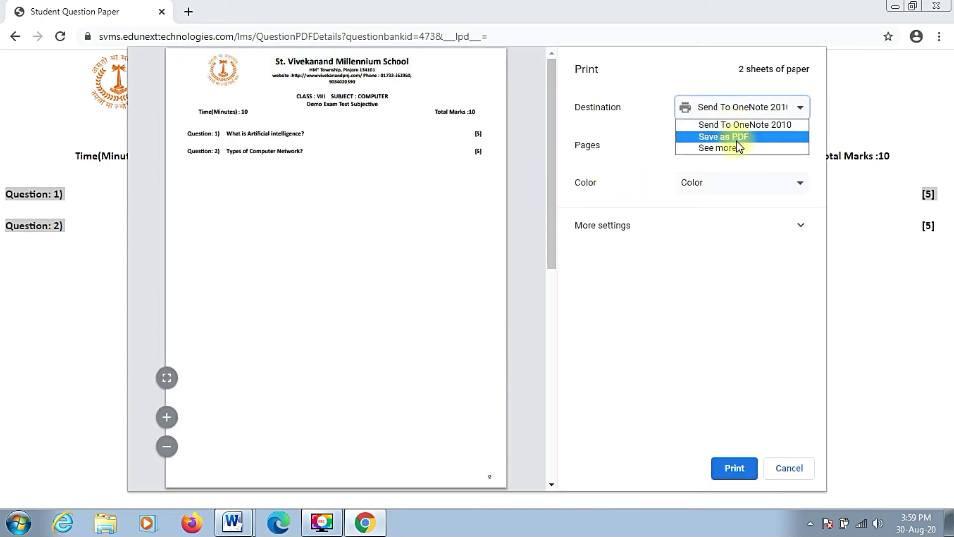
pyautogui.click(737, 139)
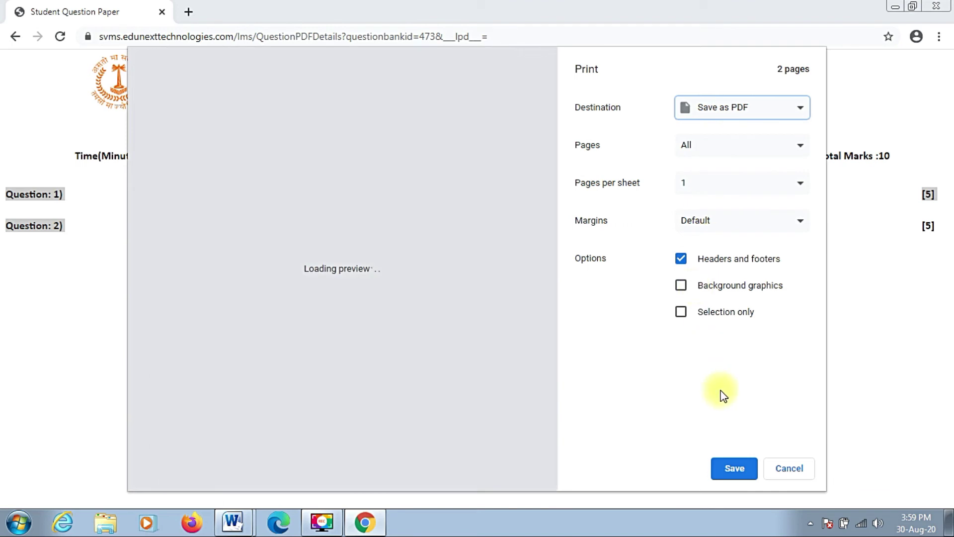
pyautogui.click(740, 466)
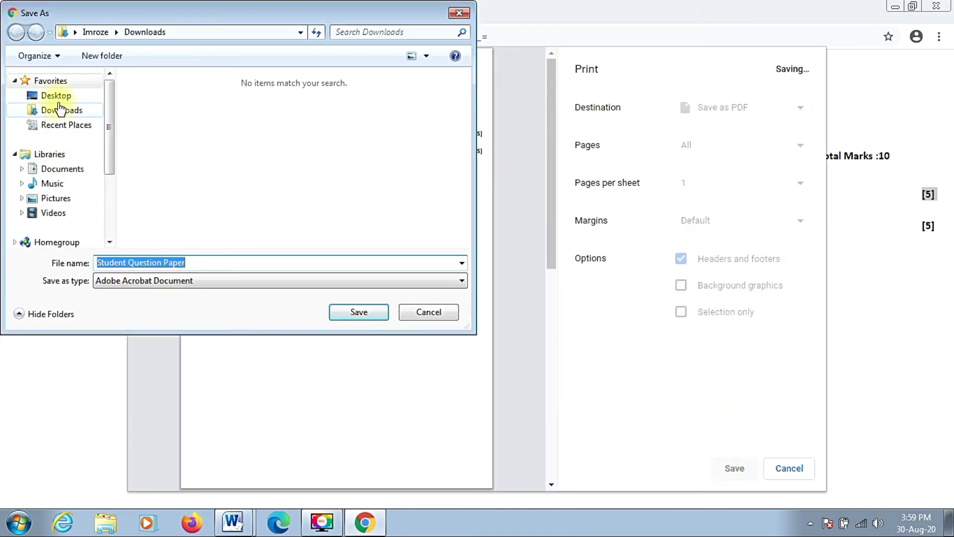
pyautogui.click(56, 96)
pyautogui.click(339, 316)
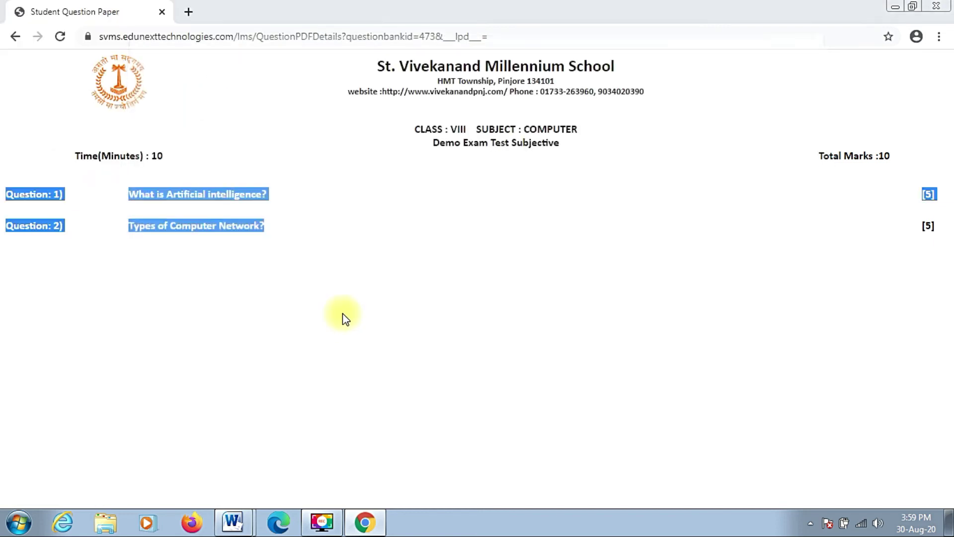
# - Return to the question papers list, preview the objective Demo Exam Test paper, and go back to the list
pyautogui.click(481, 277)
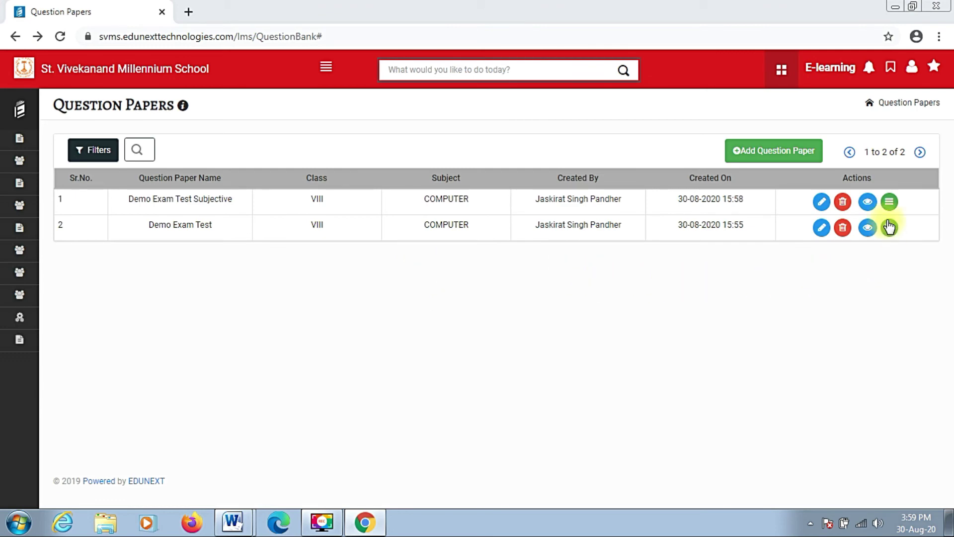
pyautogui.click(867, 229)
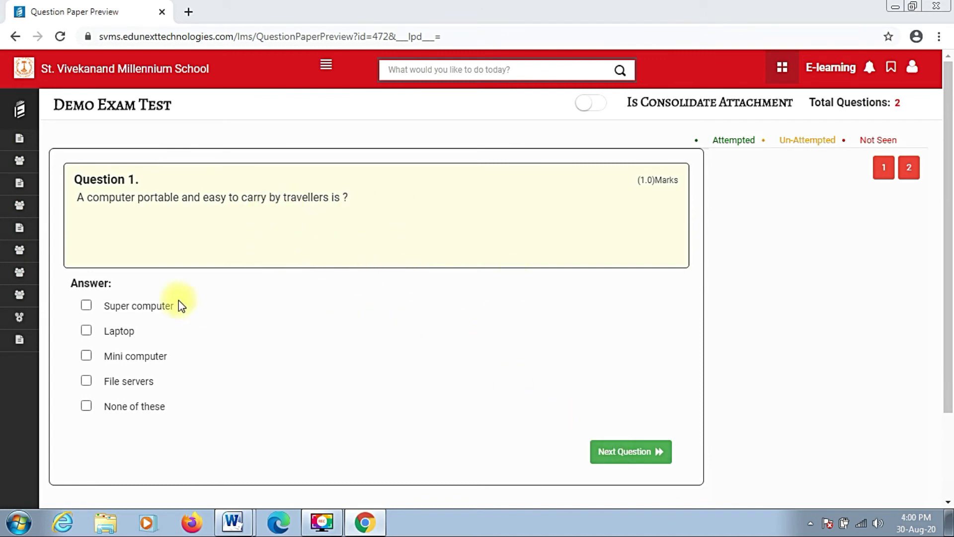
pyautogui.click(16, 36)
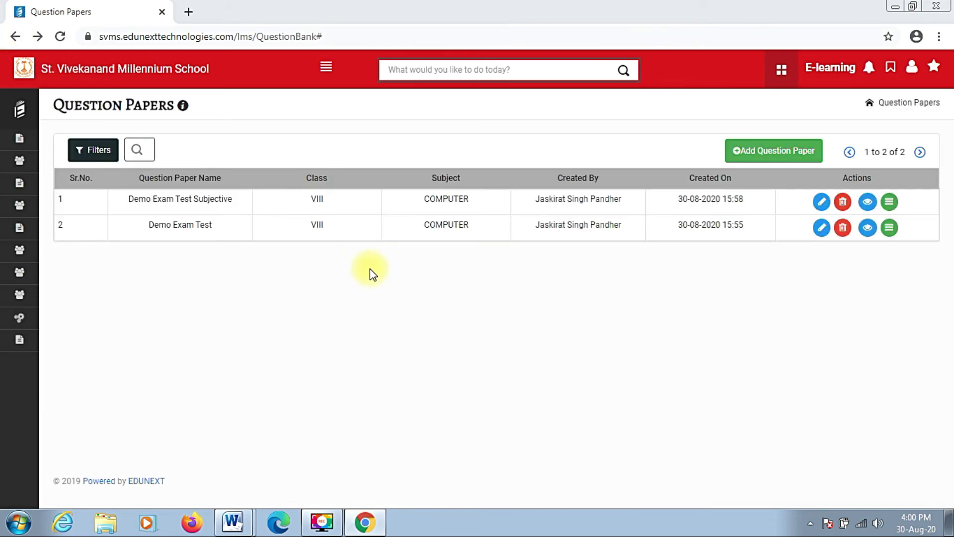
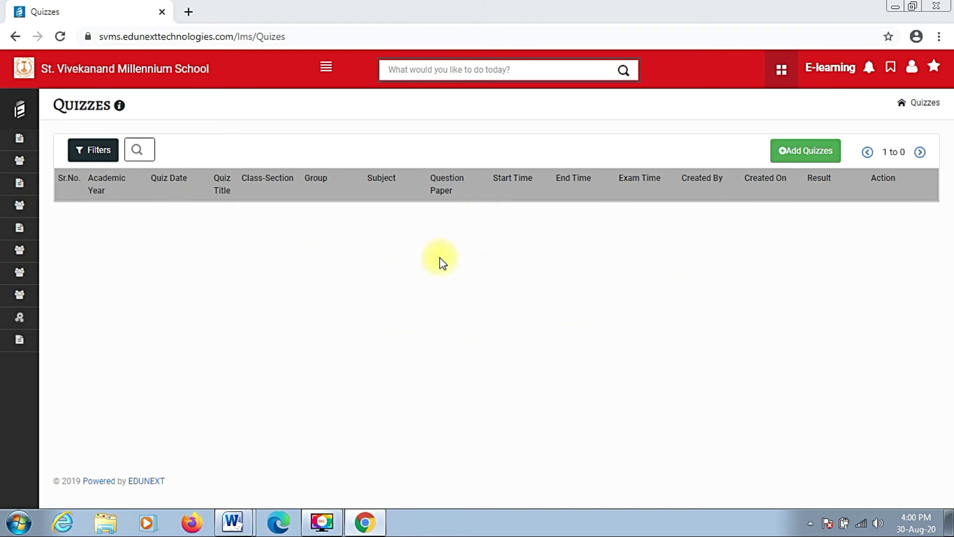
# - Add a new quiz titled "Demo Quiz for testing objective" with the quiz date 30-12-2020
pyautogui.click(798, 157)
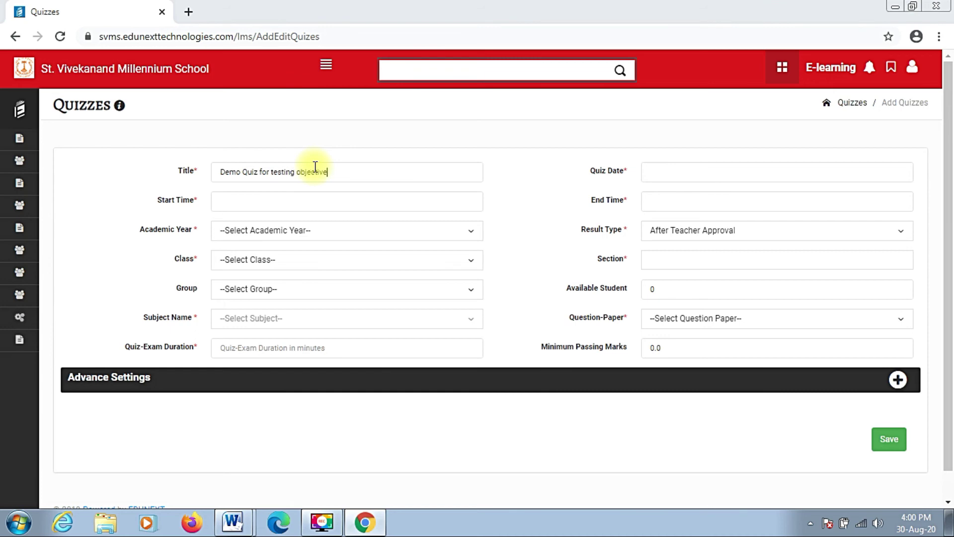
pyautogui.click(807, 176)
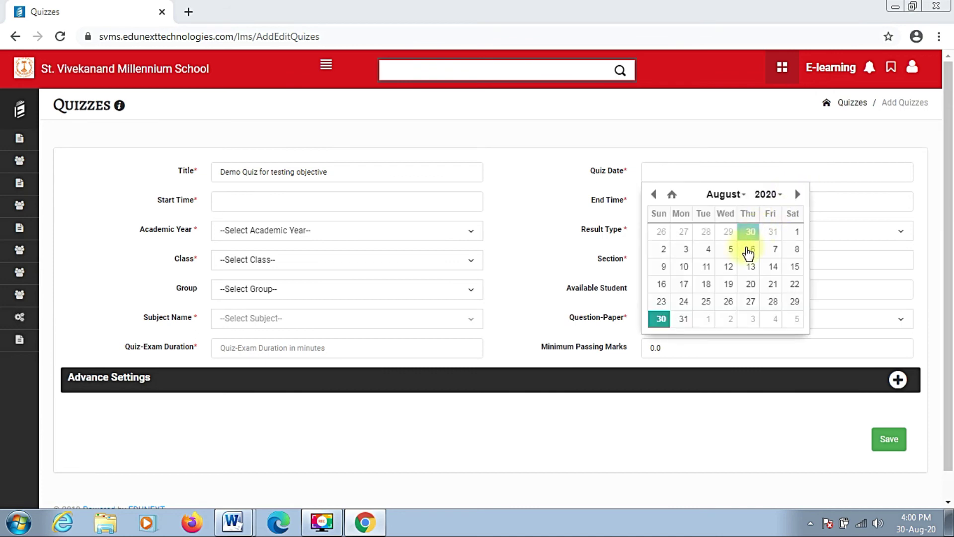
pyautogui.click(797, 194)
pyautogui.click(796, 194)
pyautogui.click(797, 193)
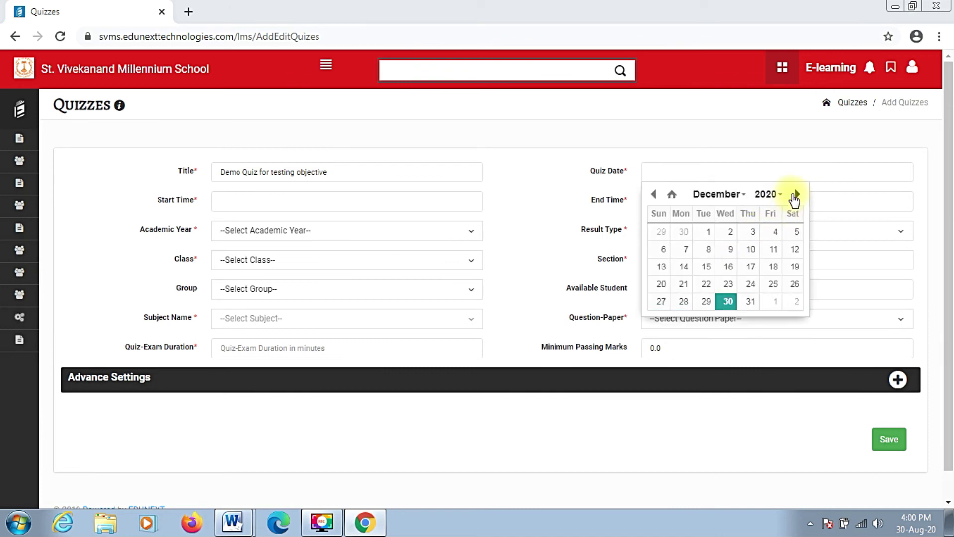
pyautogui.click(727, 301)
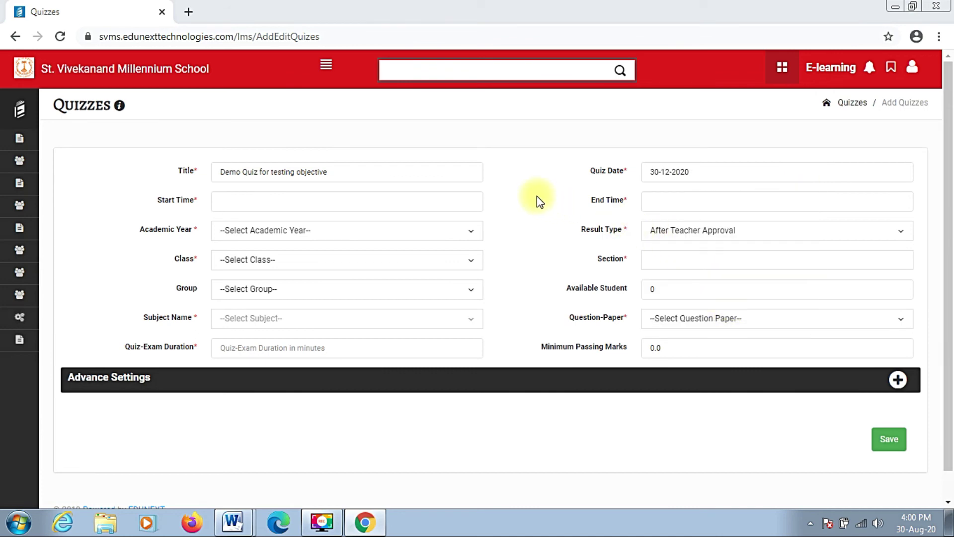
# - Set the quiz's start time to 09:40 and its end time to 10:40
pyautogui.click(413, 200)
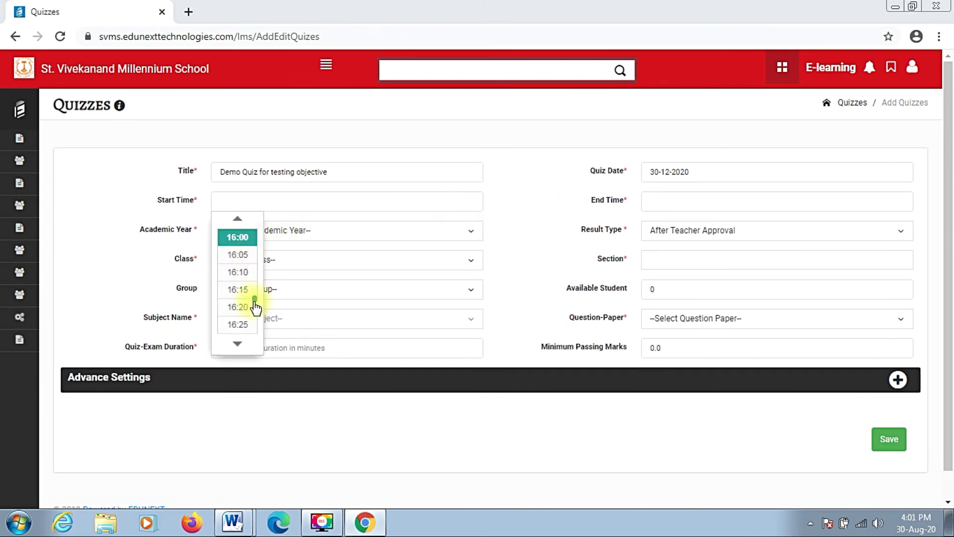
pyautogui.moveTo(254, 304); pyautogui.dragTo(252, 272)
pyautogui.click(248, 278)
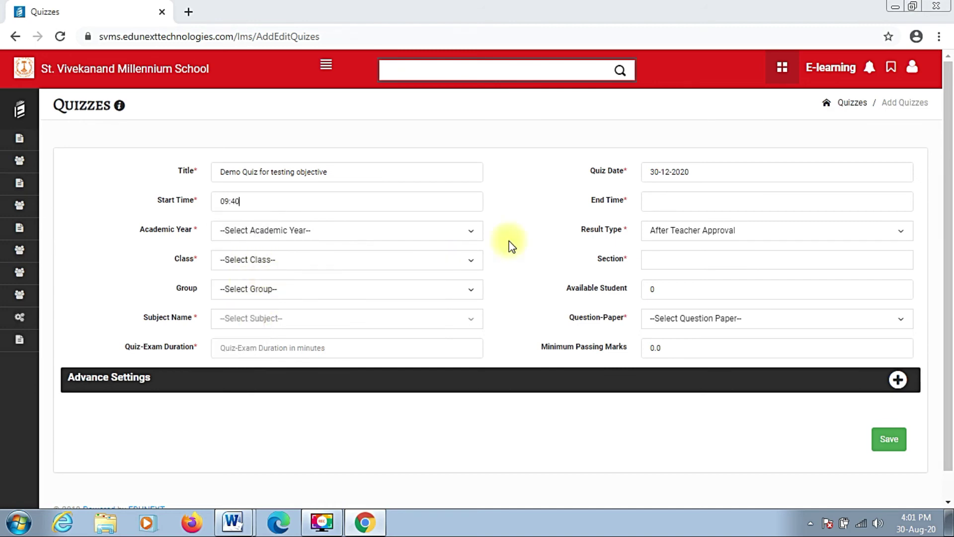
pyautogui.click(666, 202)
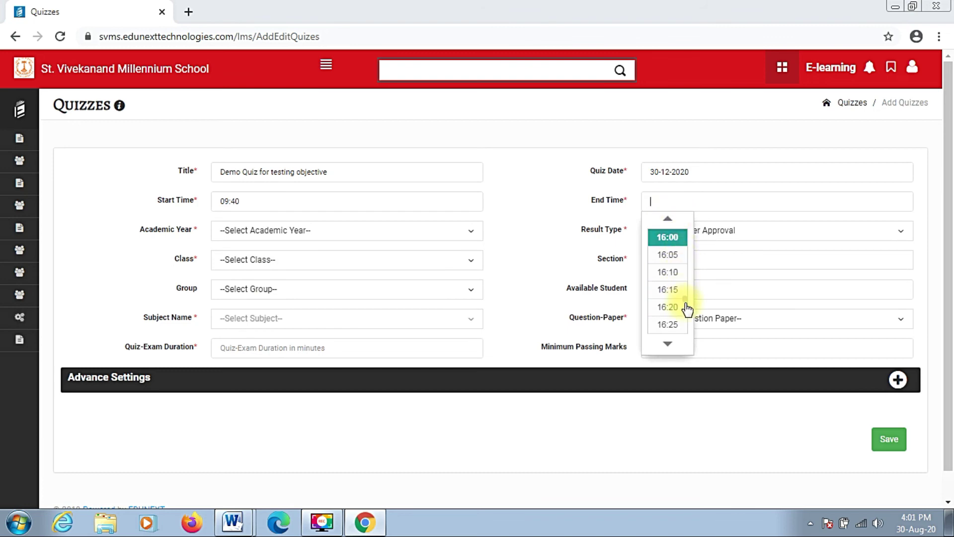
pyautogui.moveTo(685, 301); pyautogui.dragTo(685, 281)
pyautogui.click(668, 275)
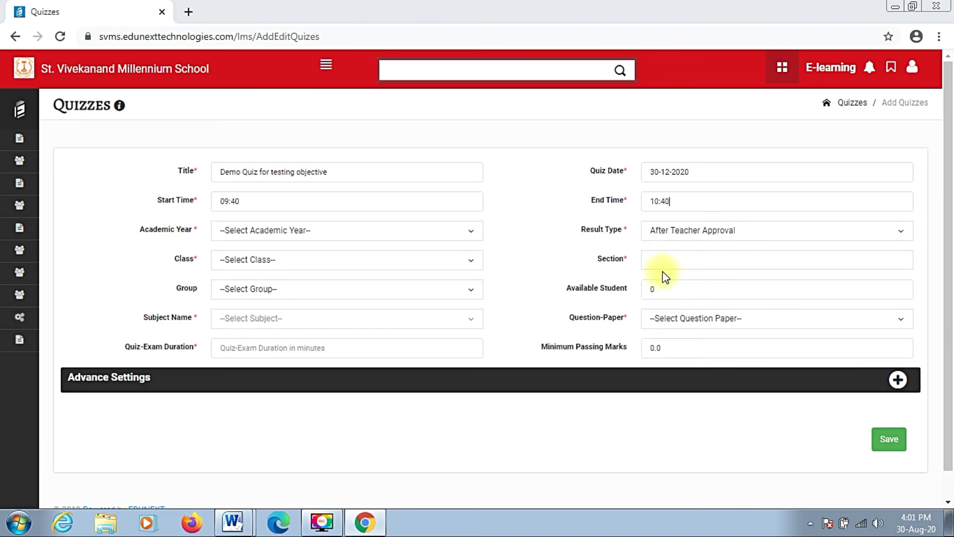
# - Choose academic year 2020-21 and the result type After Teacher Approval for the quiz
pyautogui.click(291, 230)
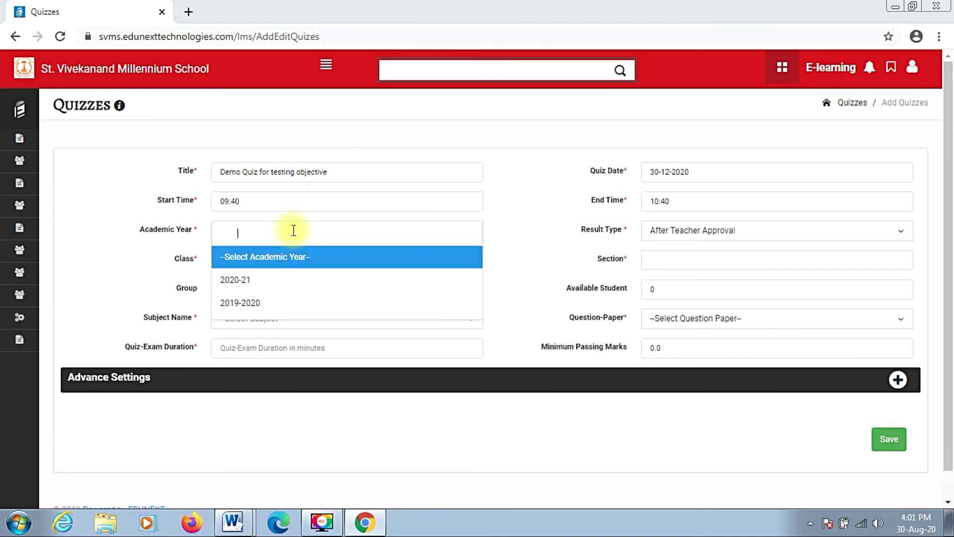
pyautogui.click(276, 278)
pyautogui.click(666, 230)
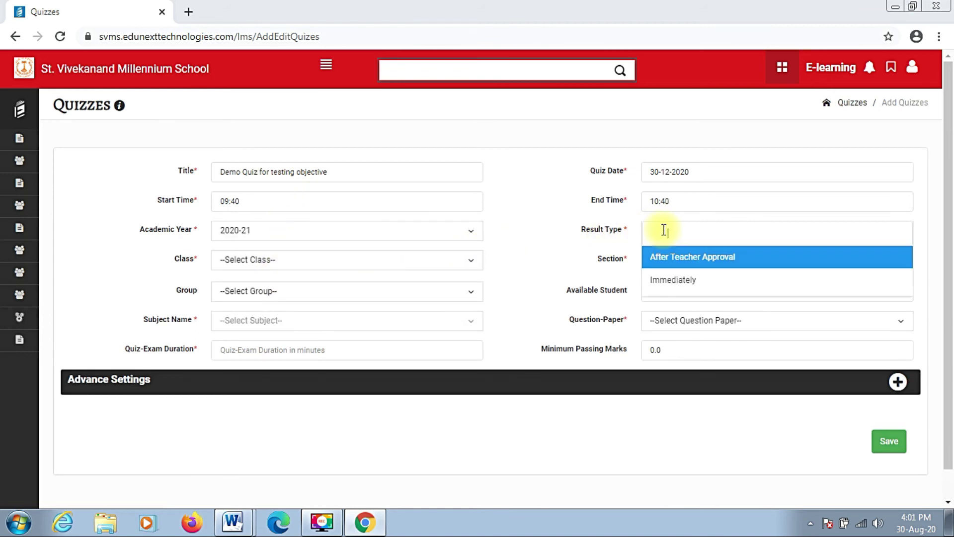
pyautogui.click(679, 256)
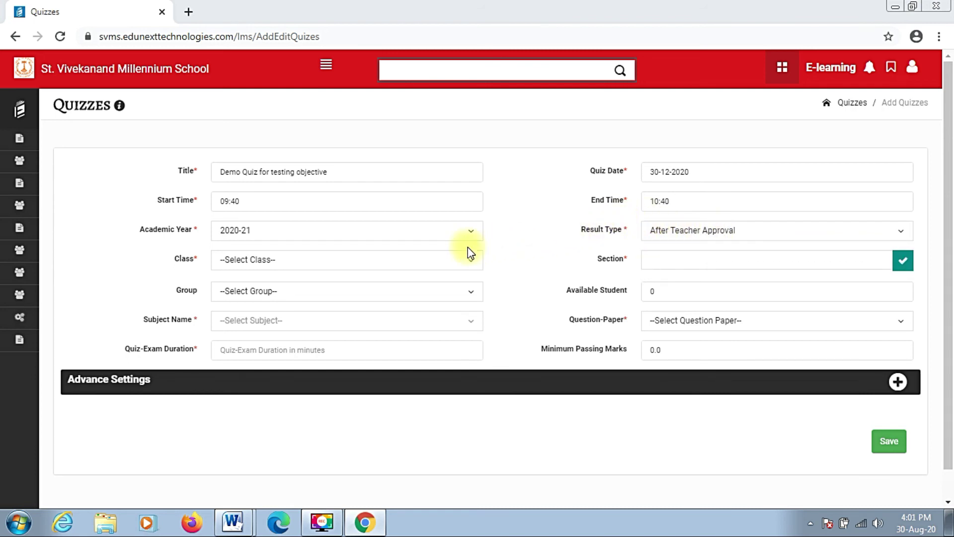
# - Assign the quiz to class VIII with sections VIII-A and VIII-B, leaving the group unselected
pyautogui.click(294, 260)
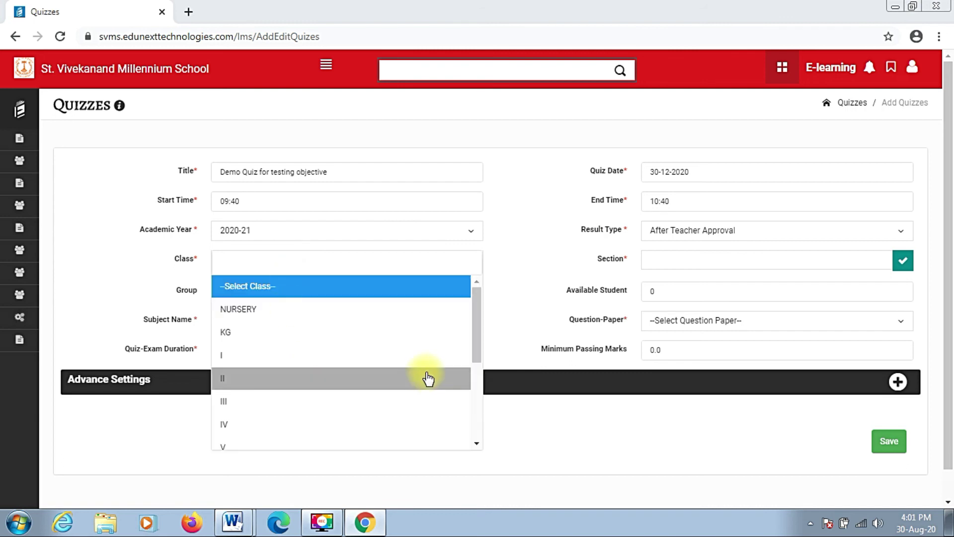
pyautogui.moveTo(475, 312); pyautogui.dragTo(473, 368)
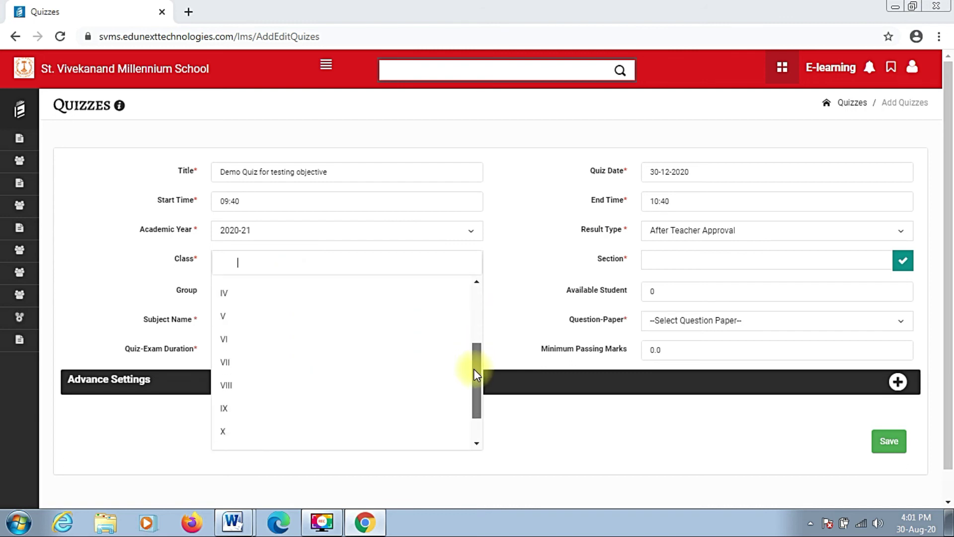
pyautogui.click(284, 386)
pyautogui.click(744, 259)
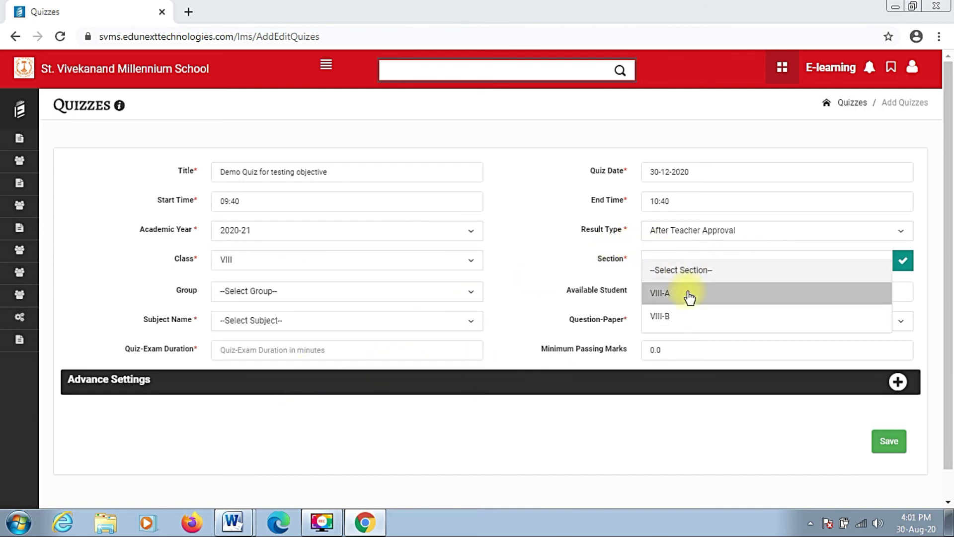
pyautogui.click(687, 295)
pyautogui.click(738, 259)
pyautogui.click(724, 316)
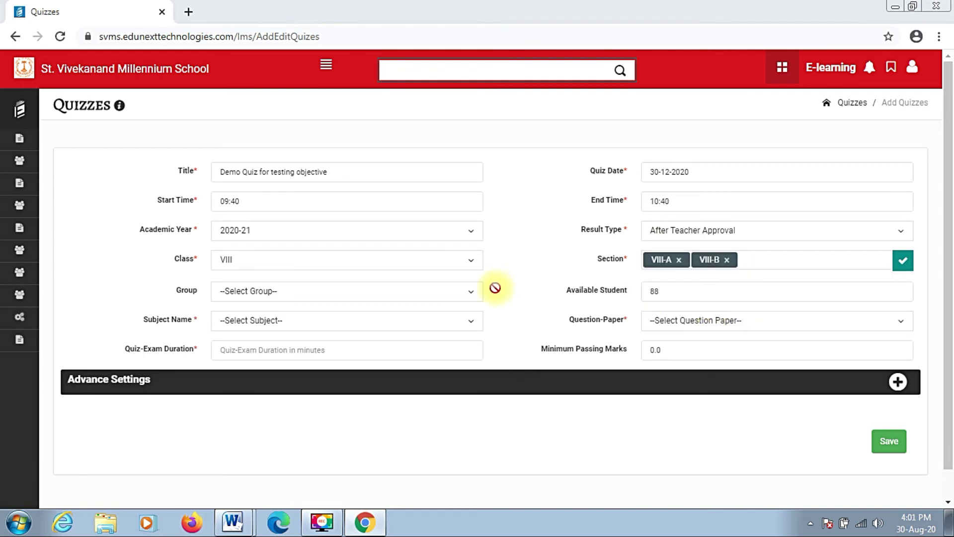
pyautogui.click(358, 288)
pyautogui.click(494, 285)
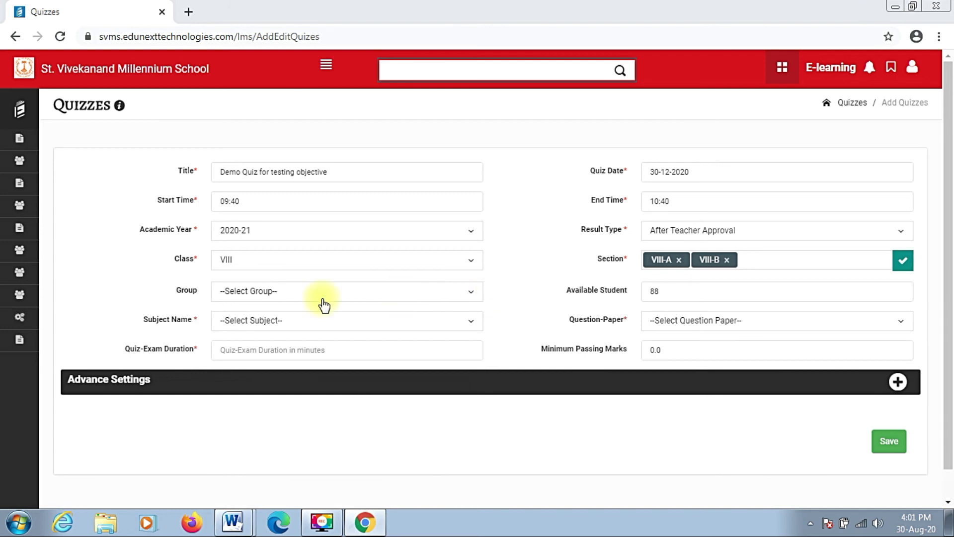
# - Choose COMPUTER as the subject of the quiz
pyautogui.click(375, 318)
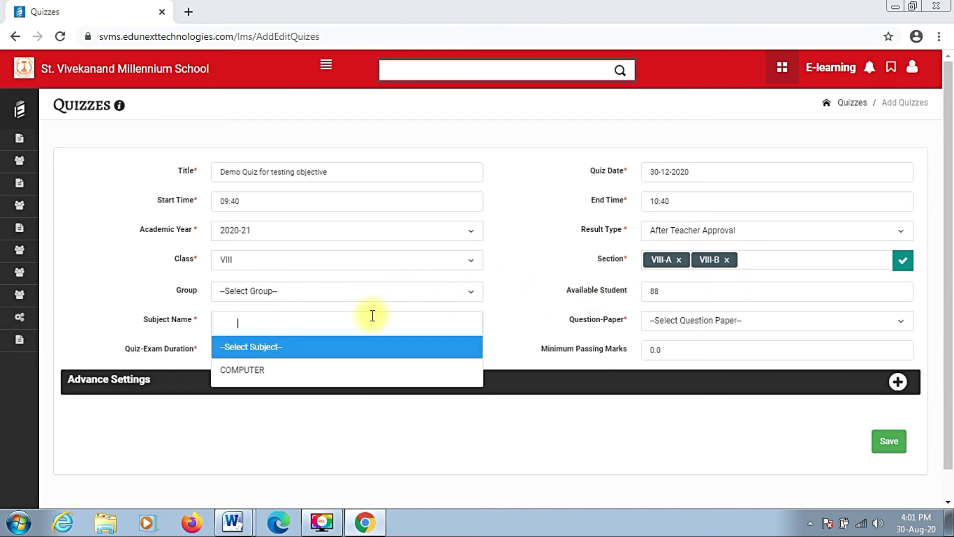
pyautogui.click(299, 368)
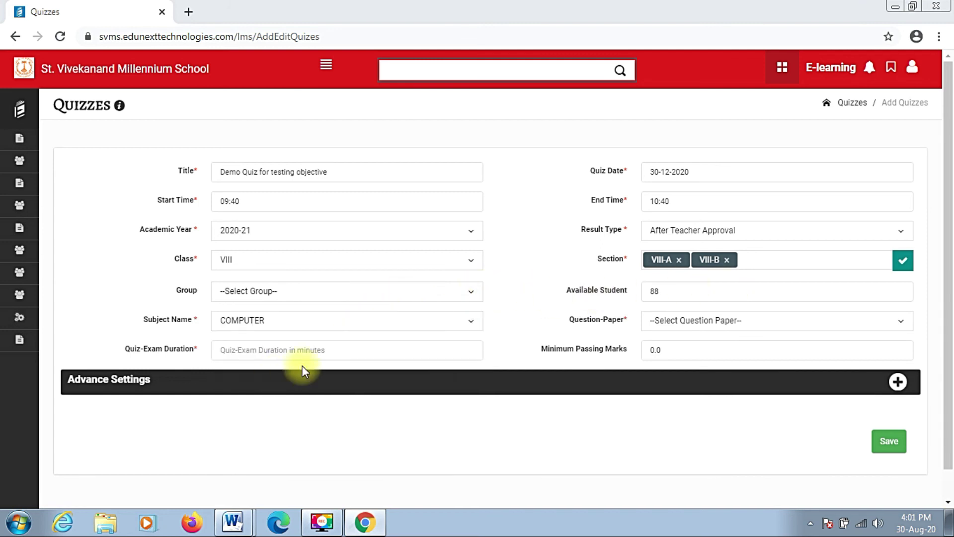
pyautogui.click(719, 318)
pyautogui.click(519, 290)
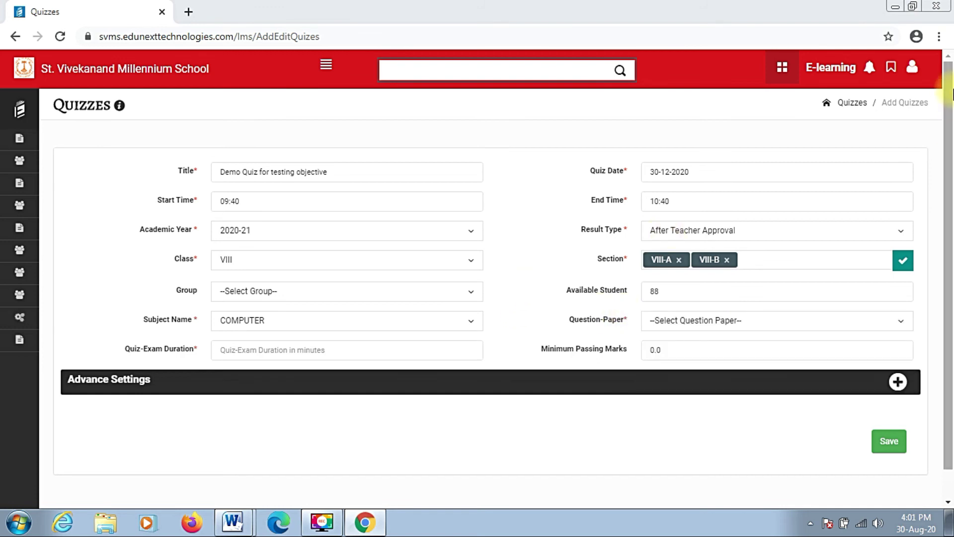
# - Attach the question paper Demo Exam Test to the quiz, with a duration of 10 minutes and minimum passing marks of 1
pyautogui.scroll(-1, 952, 95)
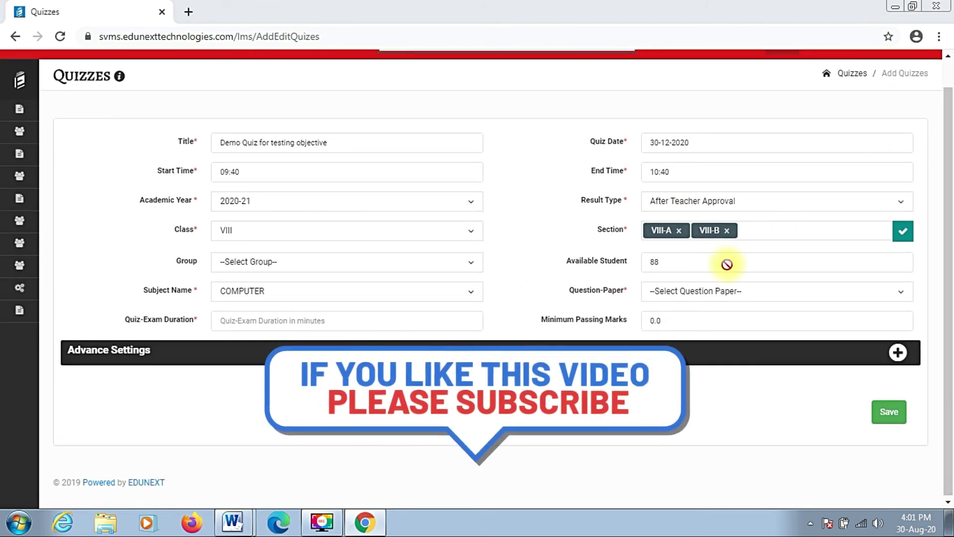
pyautogui.click(699, 295)
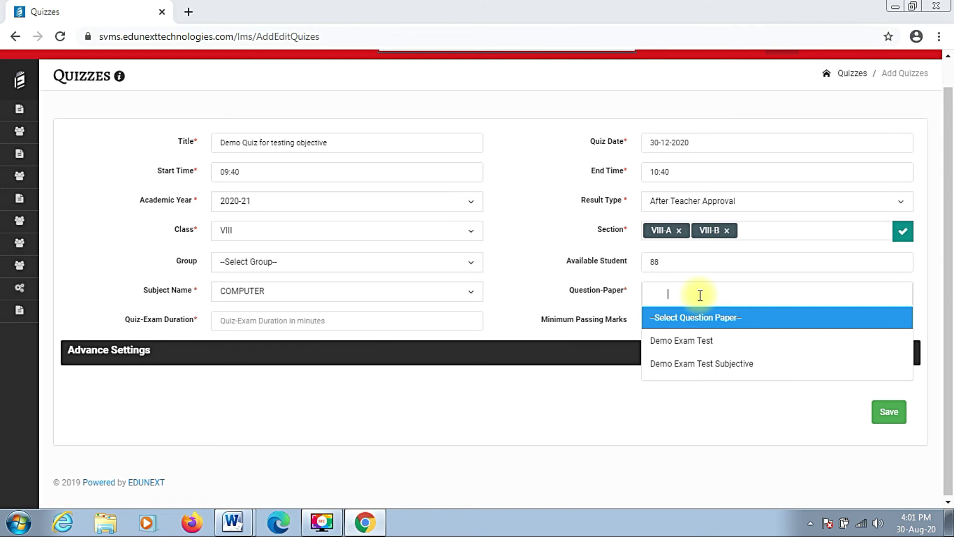
pyautogui.click(708, 343)
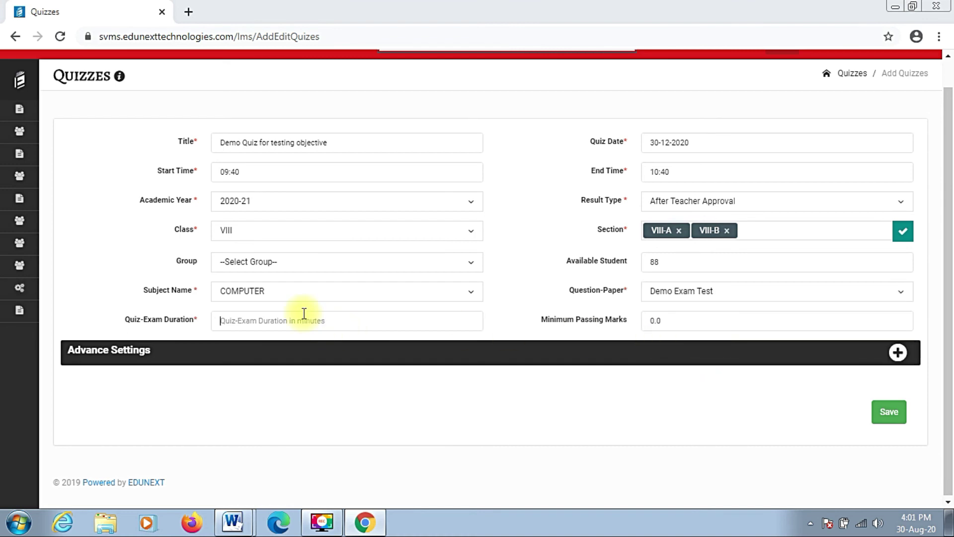
pyautogui.write('1')
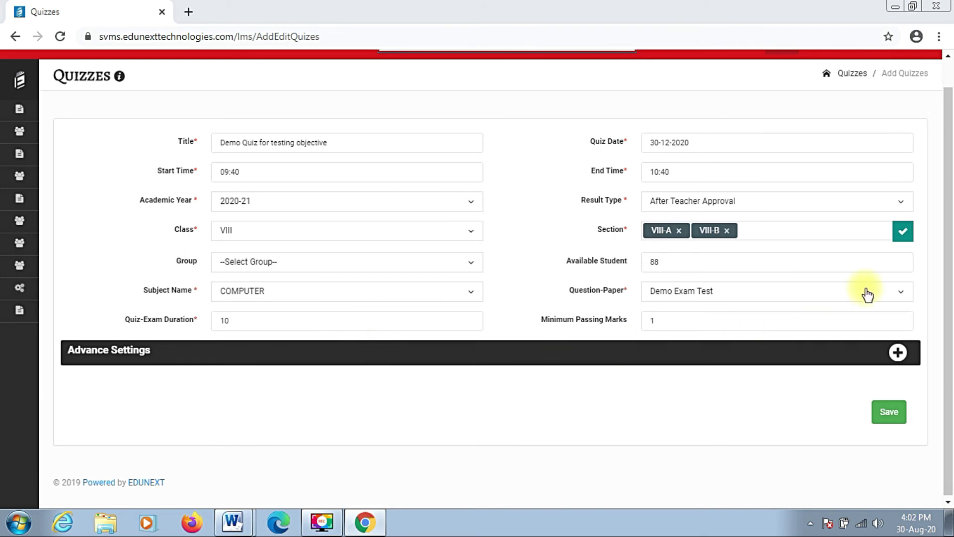
# - Enable question shuffling in the quiz's advance settings and save the quiz, accepting result publication after teacher approval
pyautogui.scroll(-1, 944, 146)
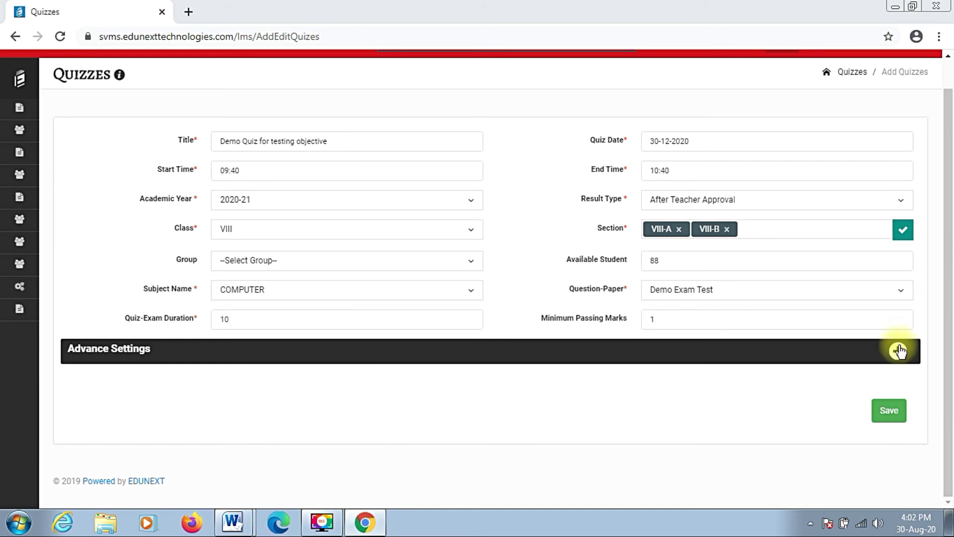
pyautogui.click(897, 351)
pyautogui.scroll(-3, 951, 187)
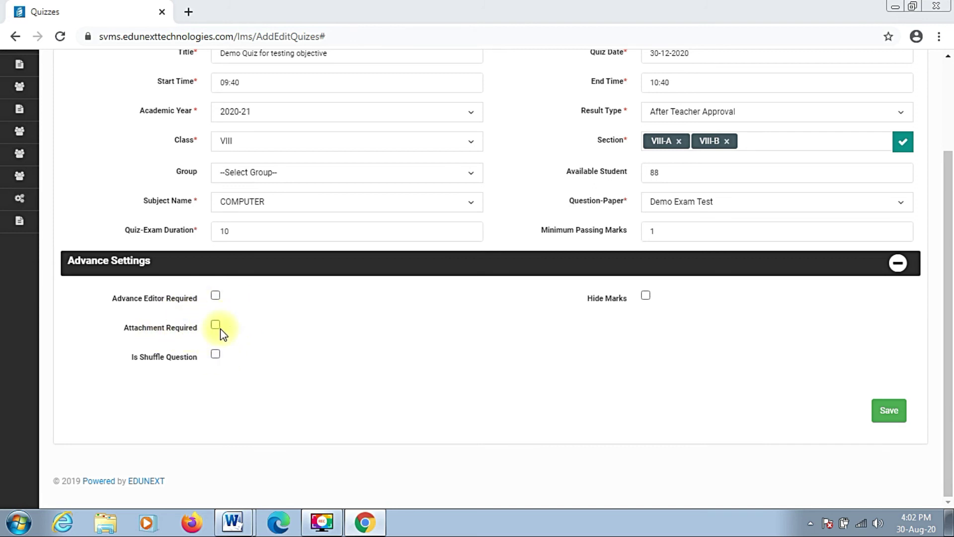
pyautogui.scroll(1, 803, 258)
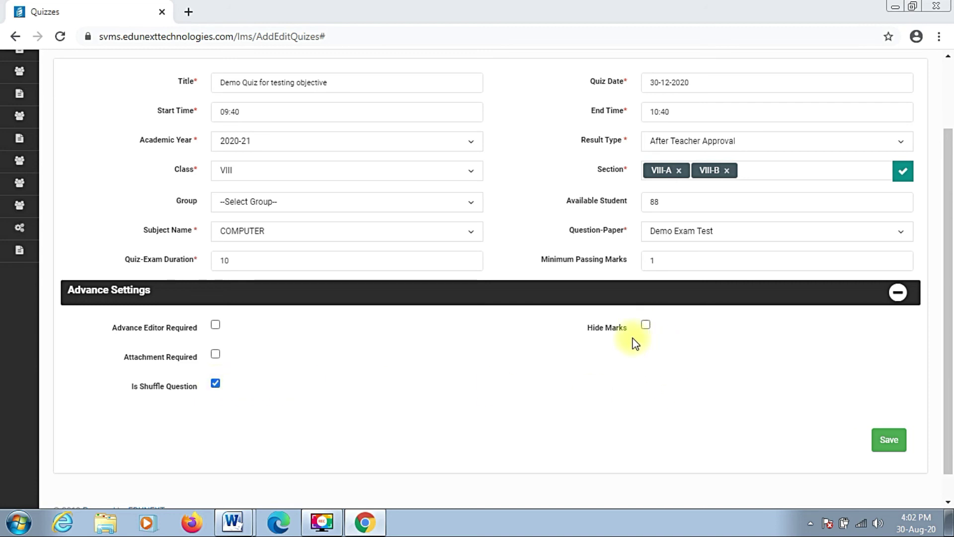
pyautogui.click(898, 441)
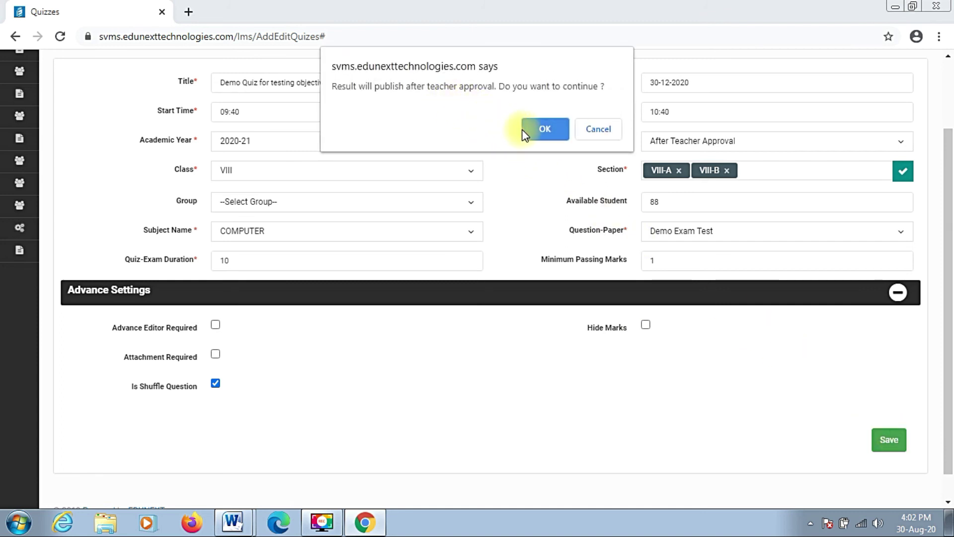
pyautogui.click(545, 130)
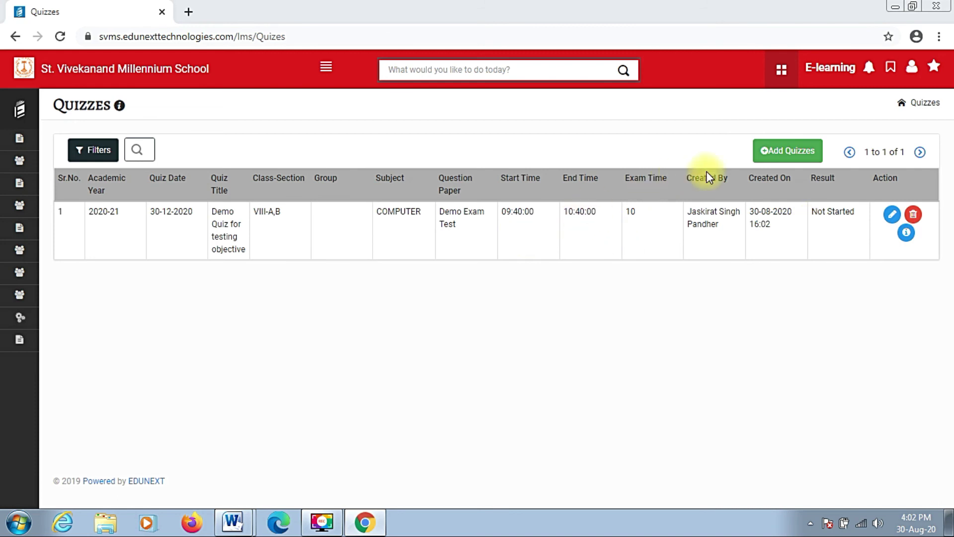
# - Add another quiz titled "Demo Quiz for testing subjective"
pyautogui.click(782, 158)
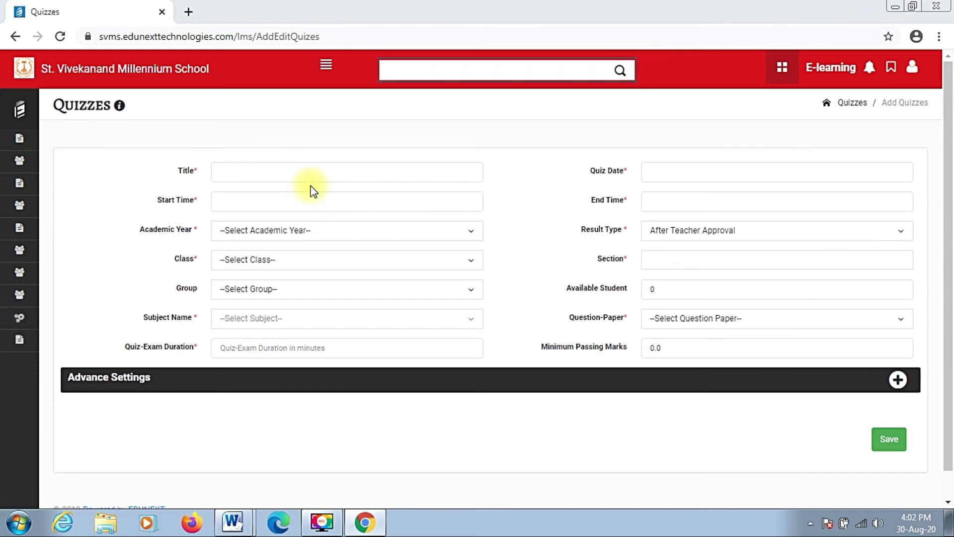
pyautogui.click(300, 172)
pyautogui.click(298, 200)
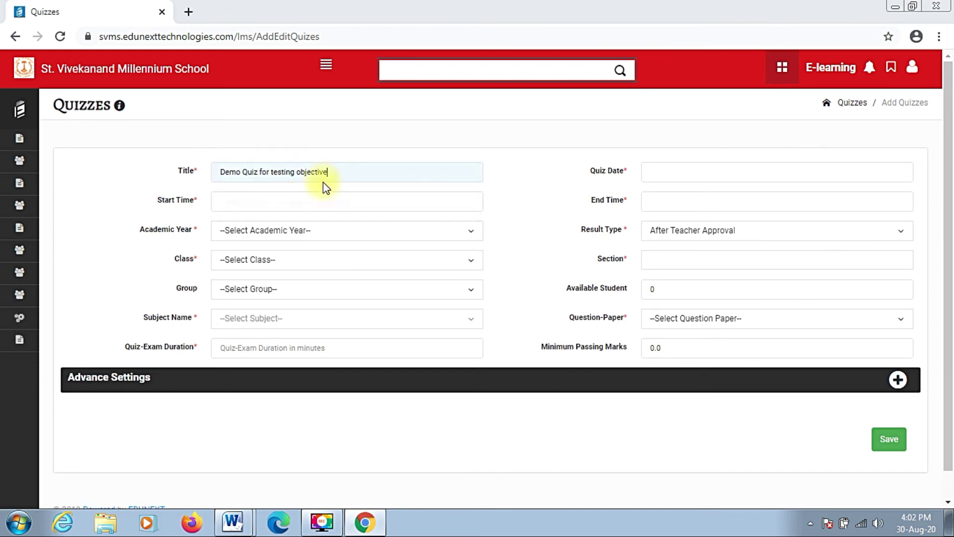
pyautogui.press('BackSpace')
pyautogui.press('BackSpace')
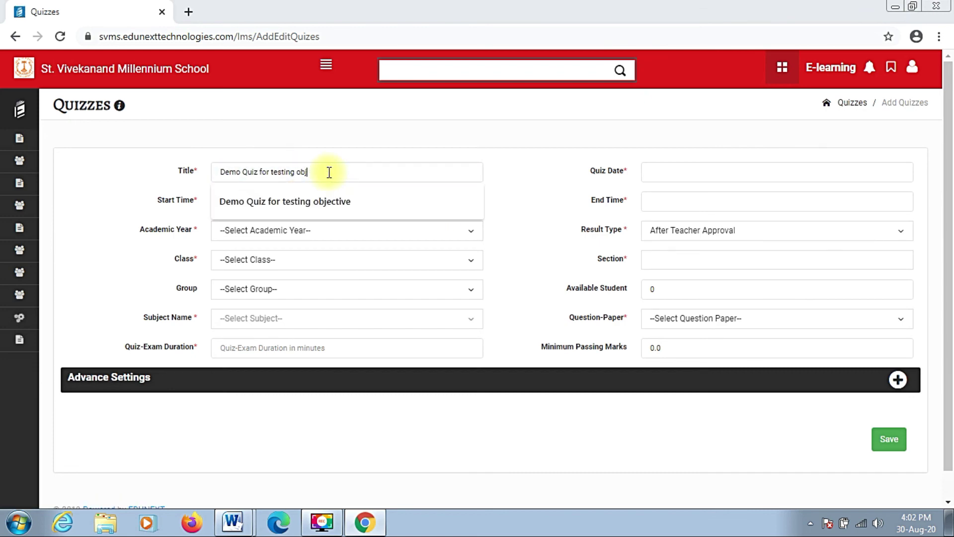
pyautogui.write('subje')
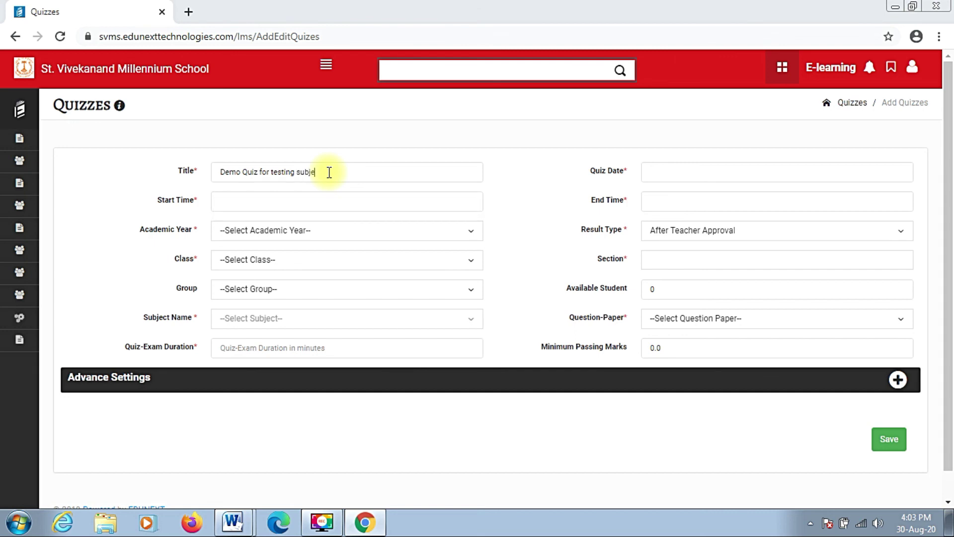
pyautogui.write('ctive')
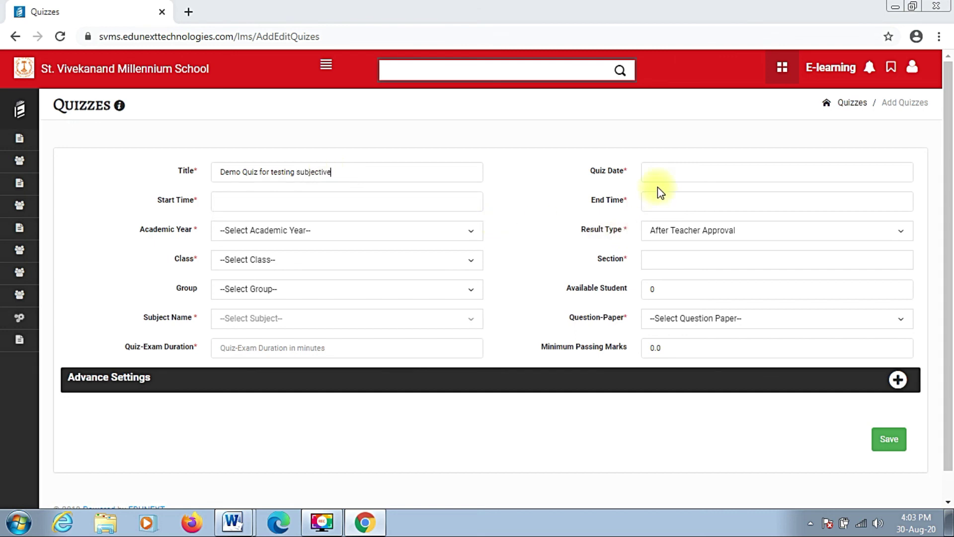
# - Set the date of the subjective quiz to 30-12-2020
pyautogui.click(658, 172)
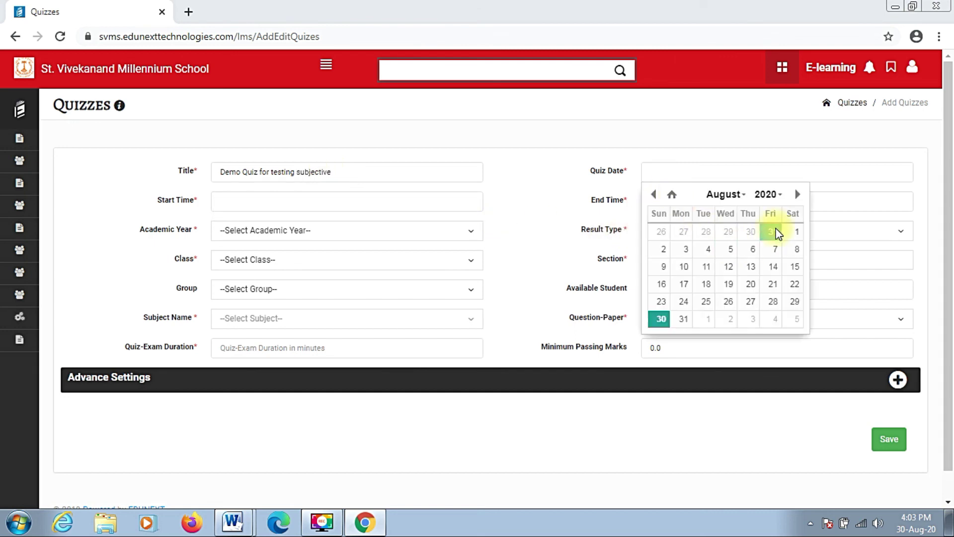
pyautogui.click(796, 194)
pyautogui.click(796, 194)
pyautogui.click(796, 194)
pyautogui.click(796, 194)
pyautogui.click(728, 299)
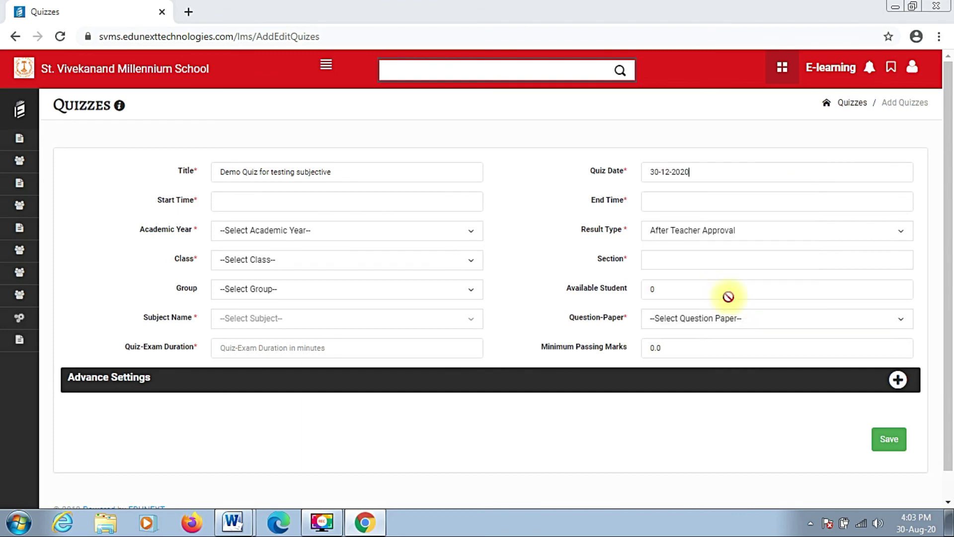
# - Set the subjective quiz's start time to 09:40 and its end time to 10:40
pyautogui.click(354, 202)
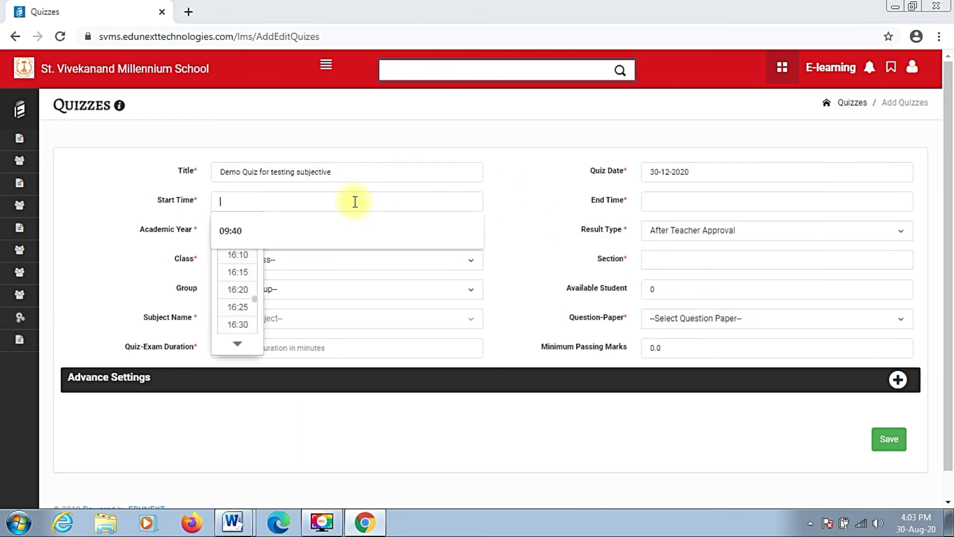
pyautogui.click(336, 230)
pyautogui.click(661, 197)
pyautogui.click(663, 228)
# - Choose academic year 2020-21 and the result type After Teacher Approval for the subjective quiz
pyautogui.click(299, 238)
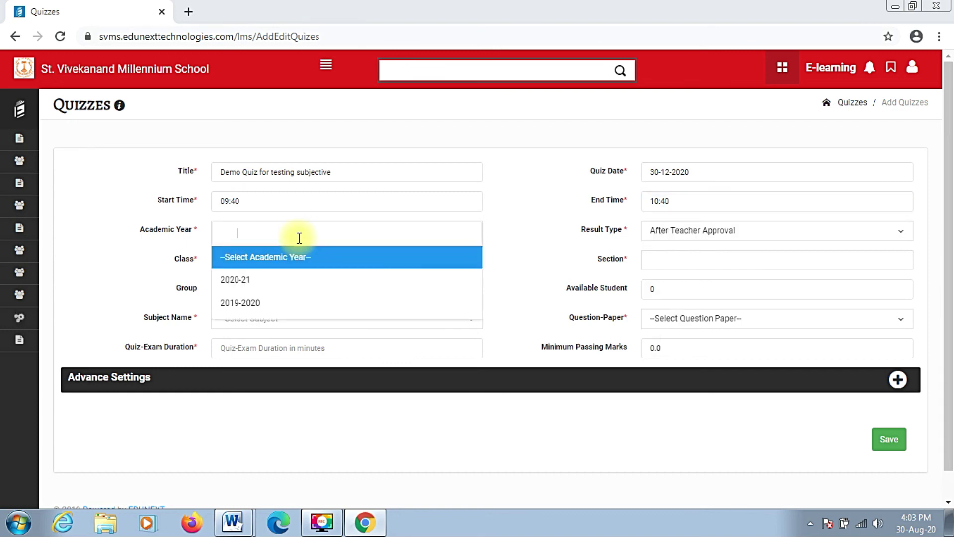
pyautogui.click(291, 279)
pyautogui.click(677, 230)
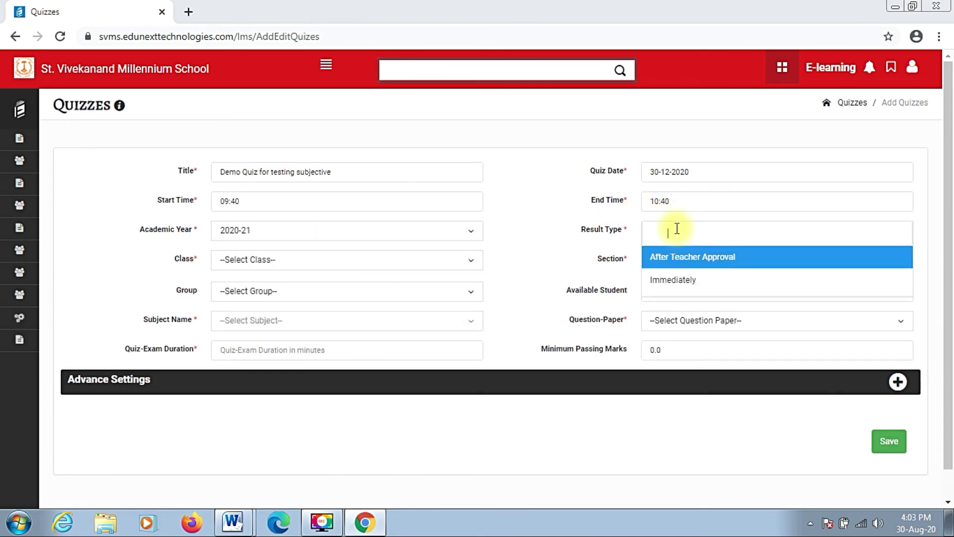
pyautogui.click(677, 257)
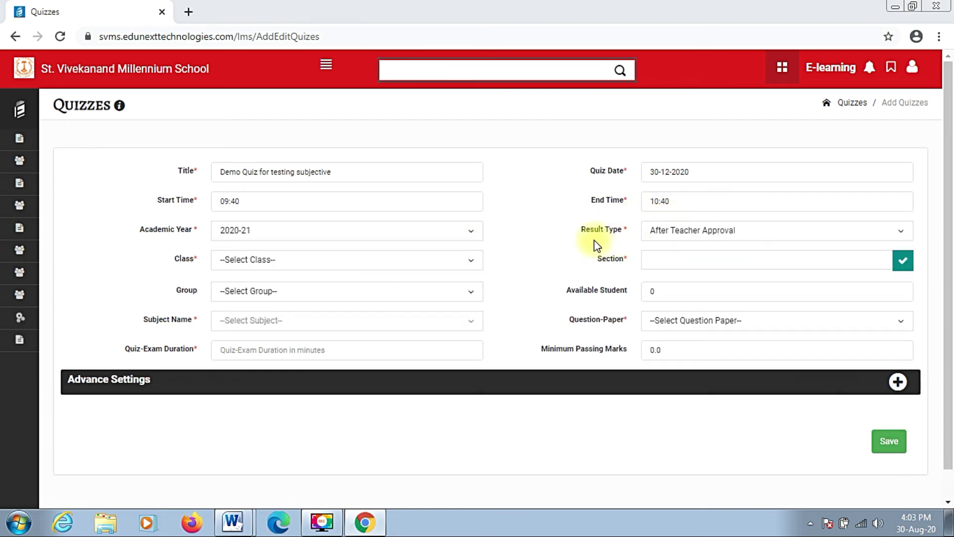
# - Assign the subjective quiz to class VIII with sections VIII-A and VIII-B
pyautogui.click(368, 264)
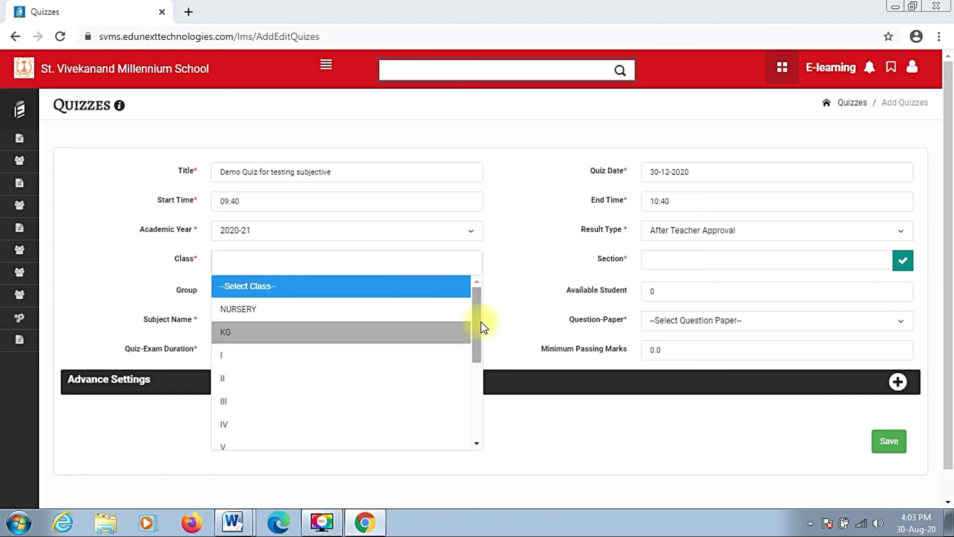
pyautogui.moveTo(481, 324); pyautogui.dragTo(477, 366)
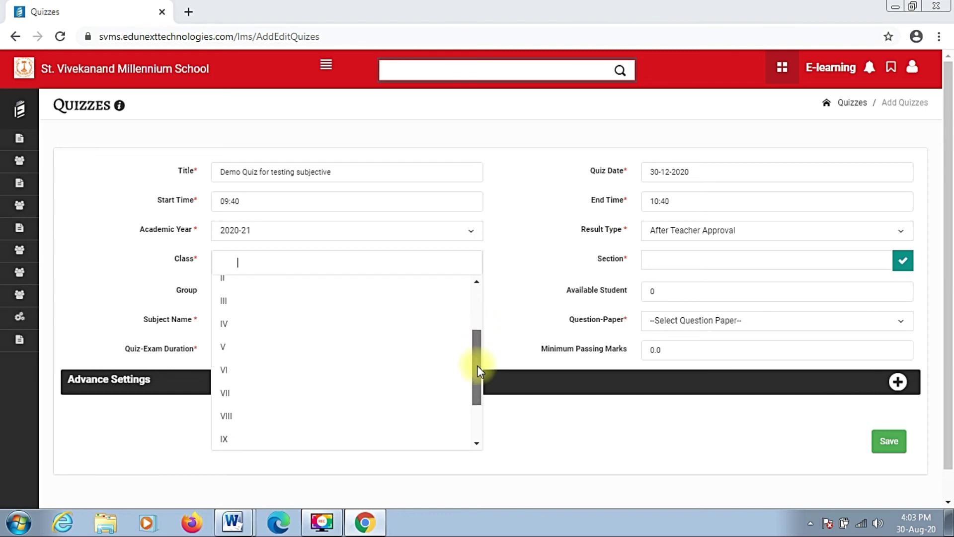
pyautogui.click(238, 417)
pyautogui.click(699, 258)
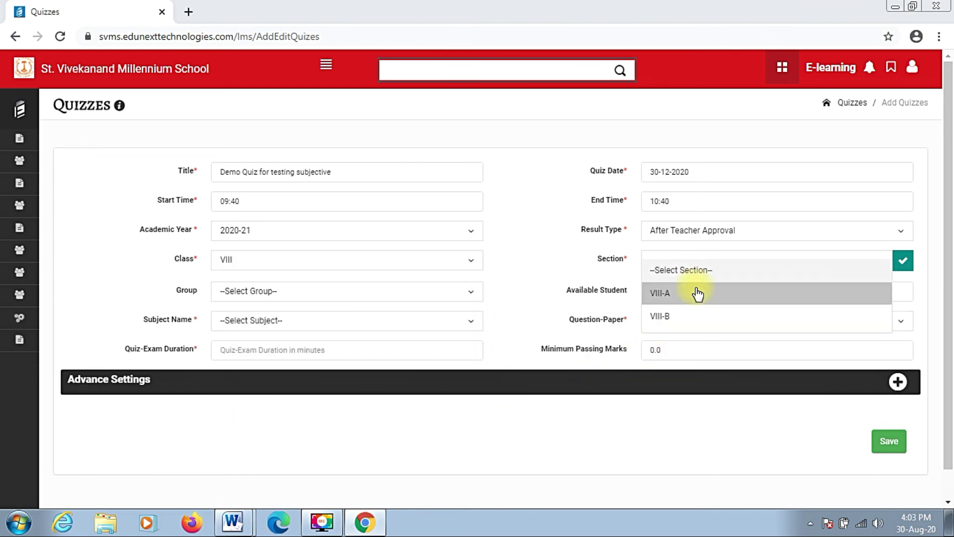
pyautogui.click(698, 293)
pyautogui.click(720, 259)
pyautogui.click(719, 312)
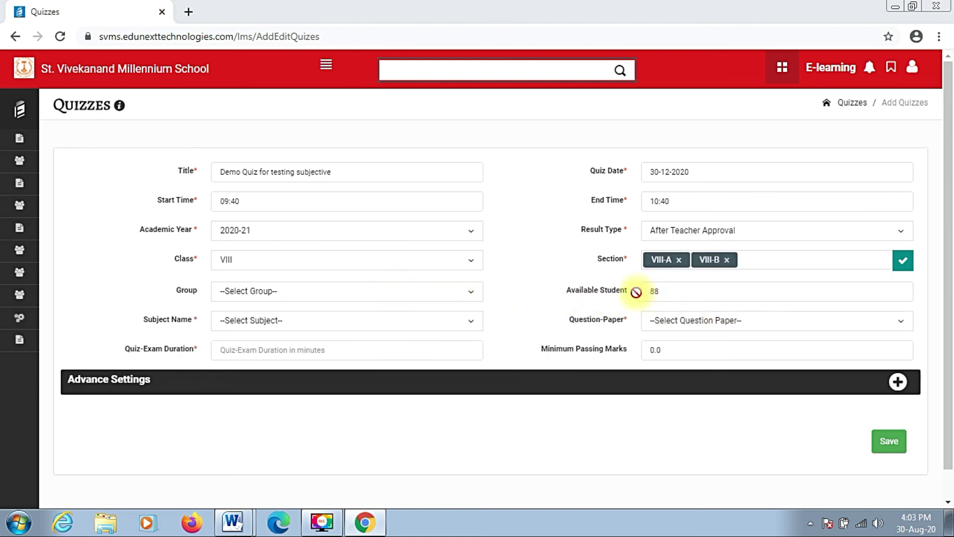
# - Choose the subject COMPUTER and the question paper Demo Exam Test Subjective for the quiz
pyautogui.click(372, 321)
pyautogui.click(294, 366)
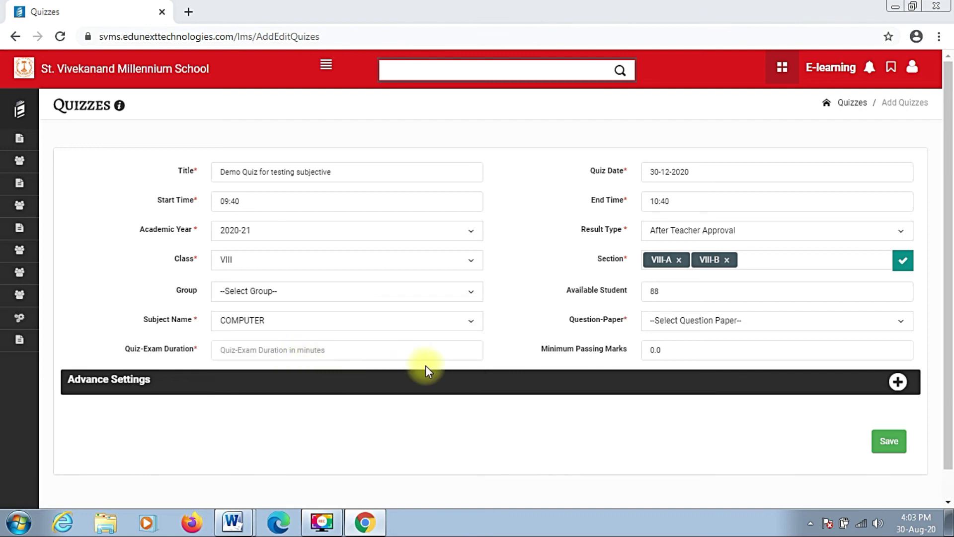
pyautogui.click(699, 321)
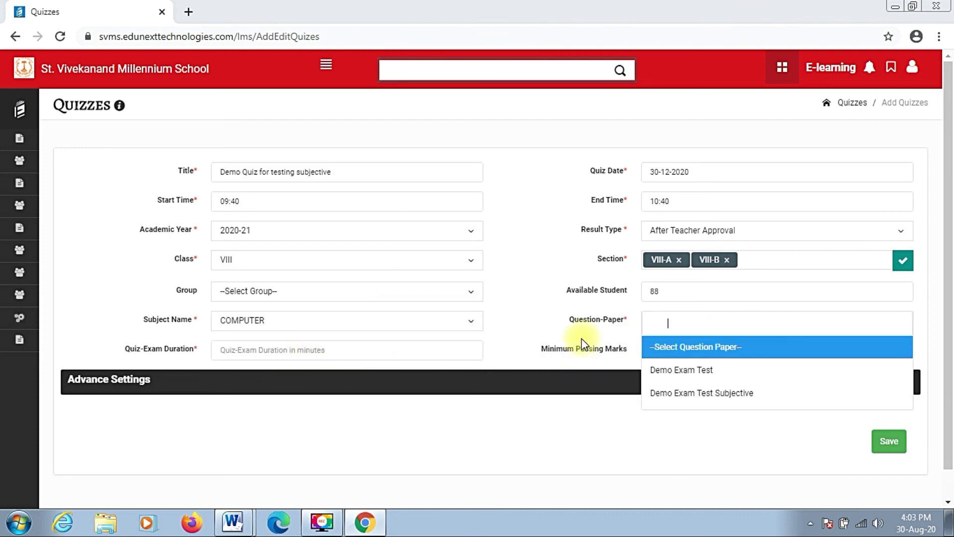
pyautogui.click(682, 395)
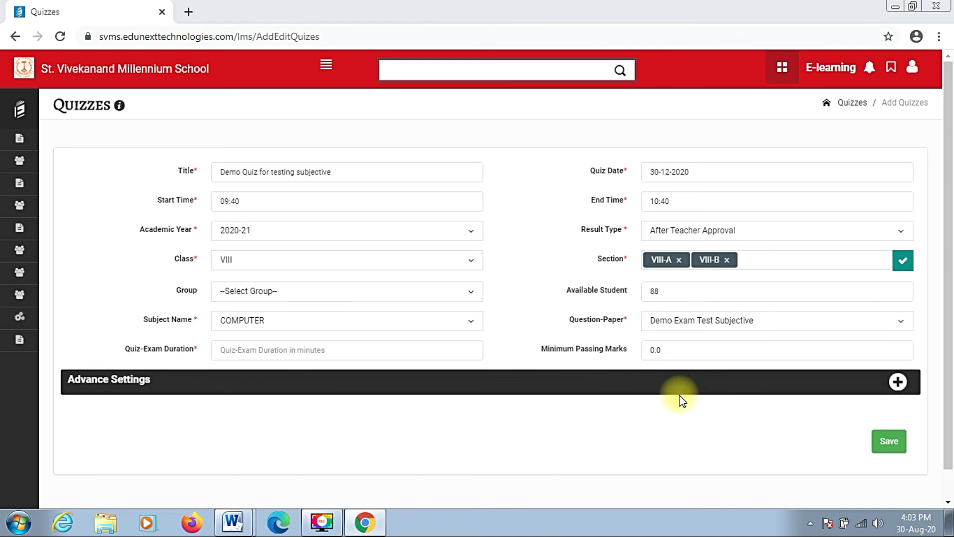
# - Set the subjective quiz's duration to 20 minutes and its minimum passing marks to 5
pyautogui.click(305, 350)
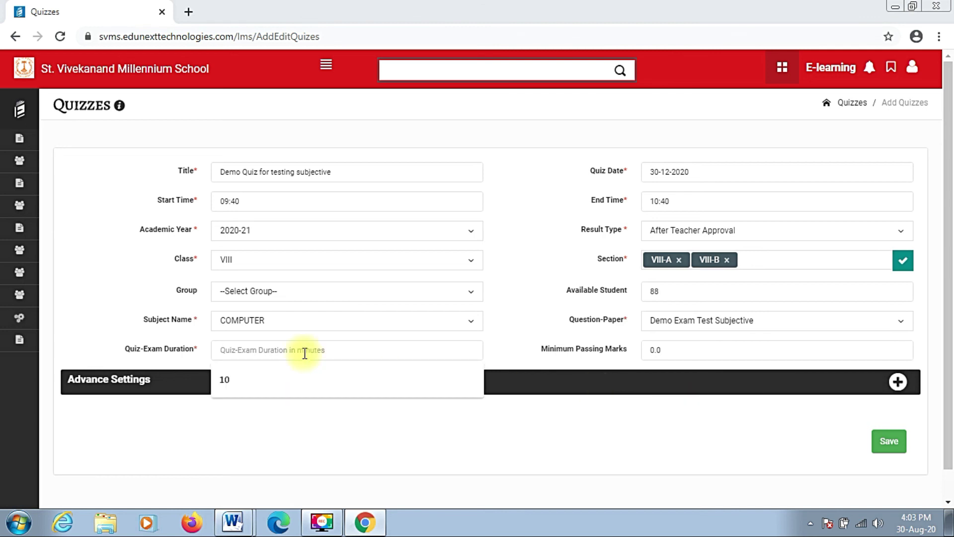
pyautogui.write('20')
pyautogui.press('Tab')
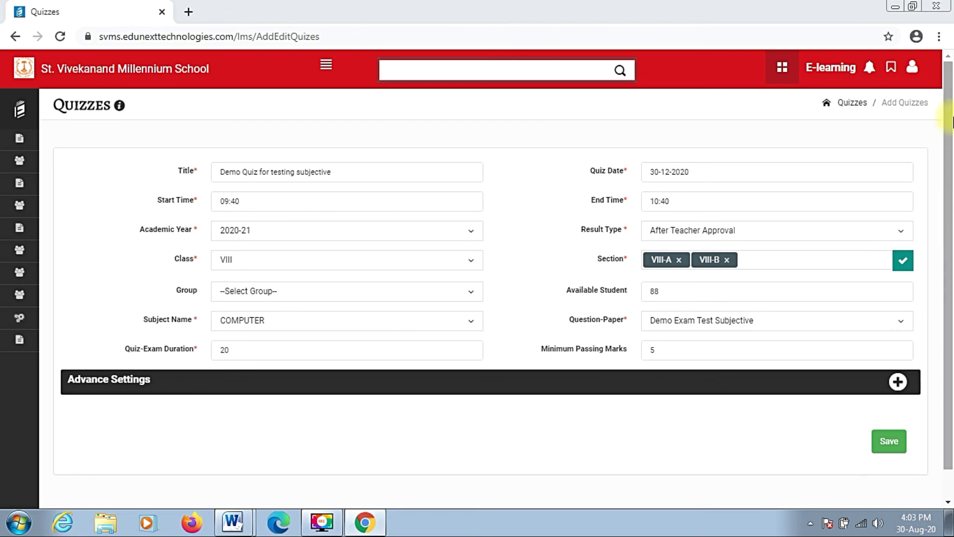
# - Enable Advance Editor Required and Attachment Required in the subjective quiz's advance settings
pyautogui.scroll(-1, 951, 120)
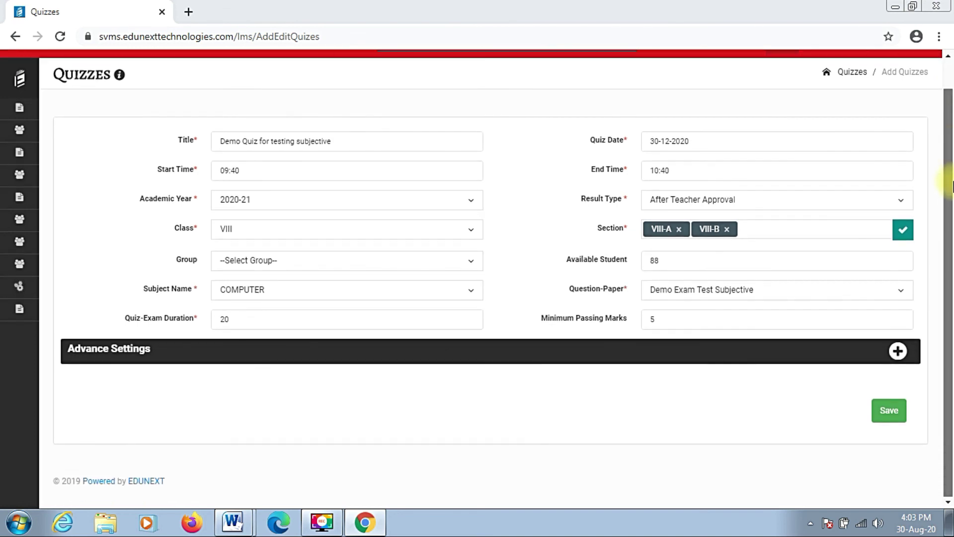
pyautogui.click(901, 351)
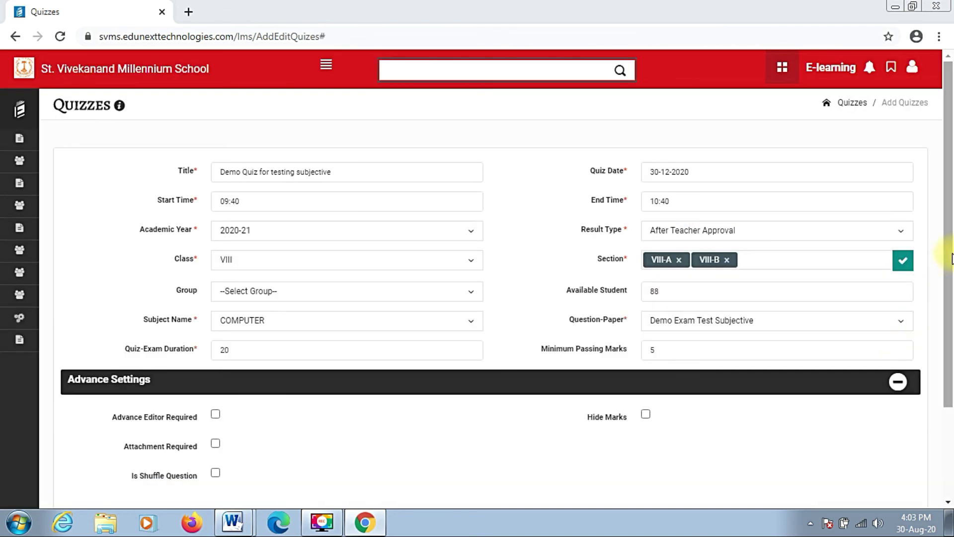
pyautogui.scroll(-2, 952, 343)
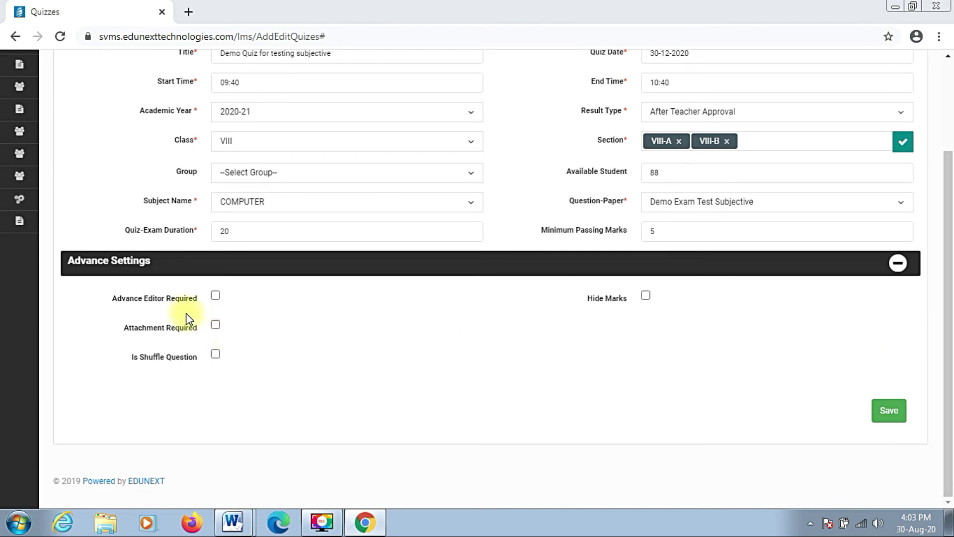
pyautogui.click(216, 296)
pyautogui.click(216, 326)
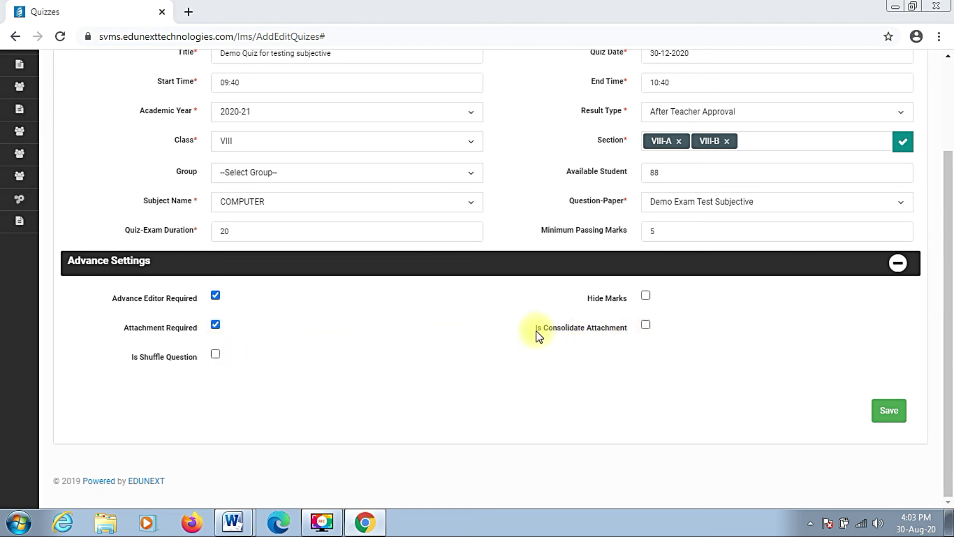
# - Enable the Is Consolidate Attachment option for the subjective quiz
pyautogui.moveTo(567, 332); pyautogui.dragTo(625, 337)
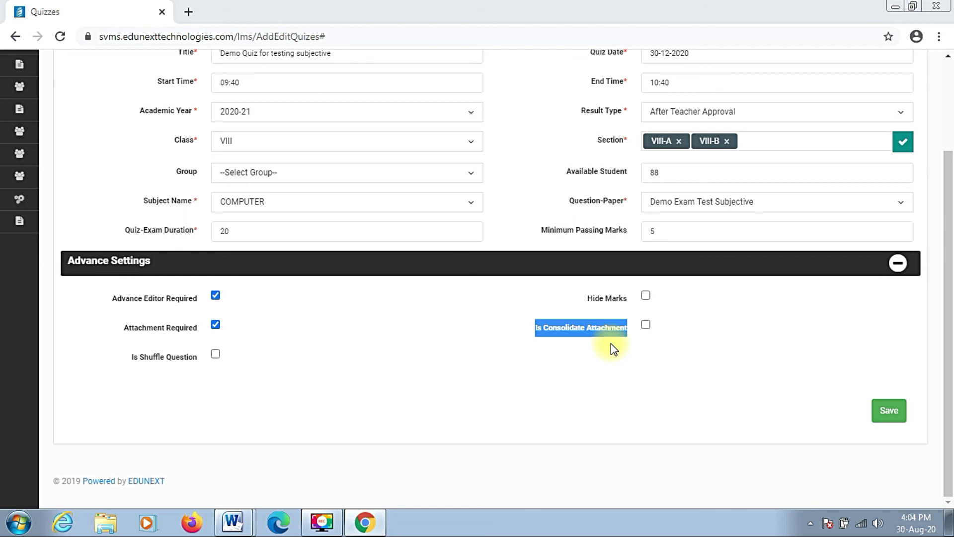
pyautogui.click(509, 367)
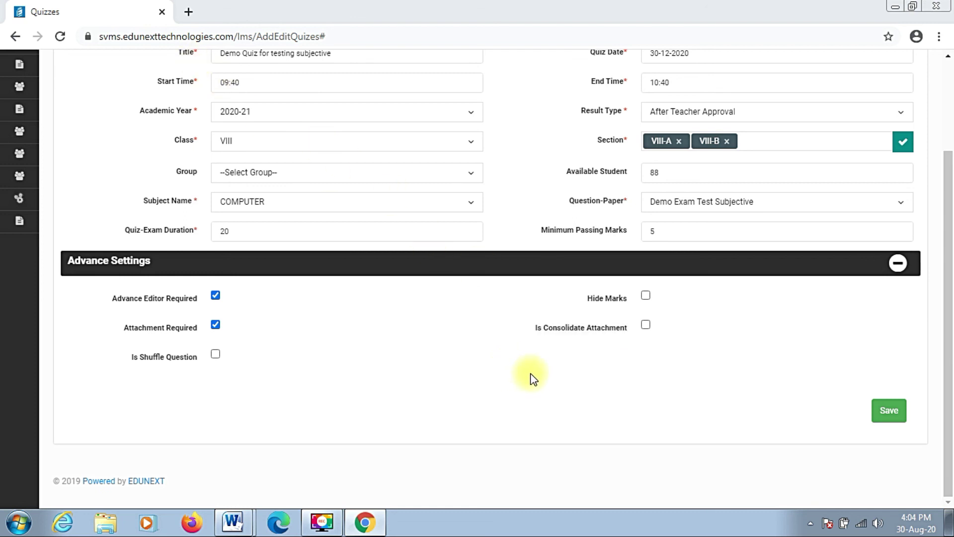
pyautogui.click(646, 325)
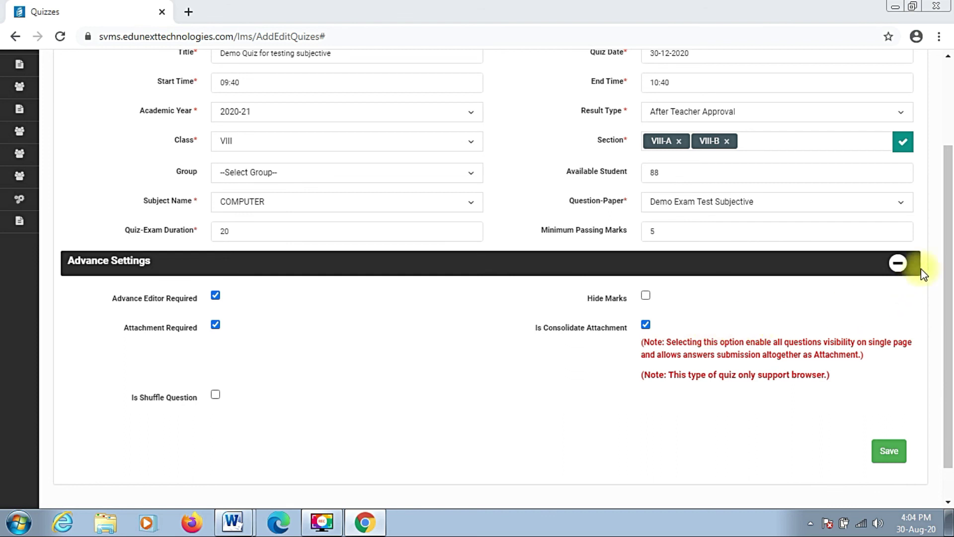
# - Save the subjective quiz, accepting the overlapping time slot and the publication of results after teacher approval
pyautogui.moveTo(948, 298); pyautogui.dragTo(948, 328)
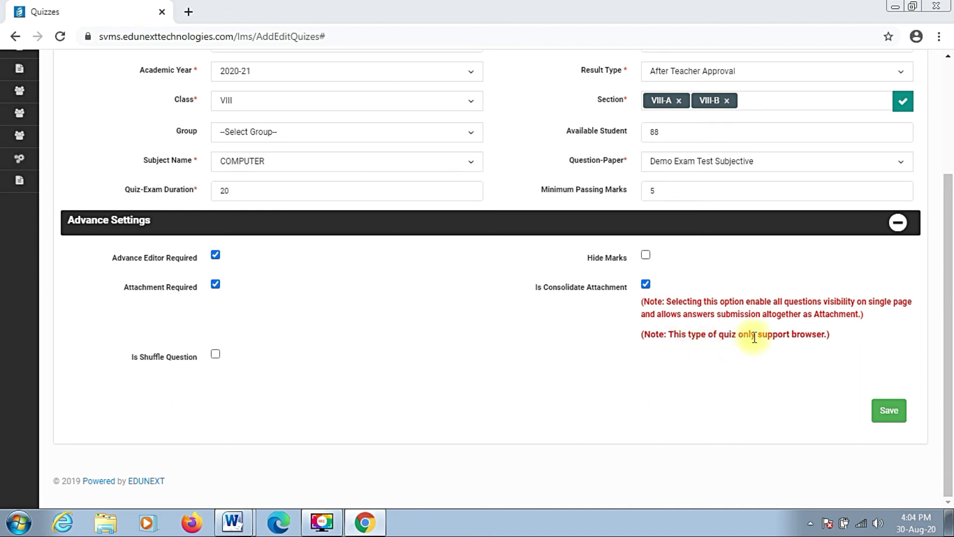
pyautogui.click(874, 400)
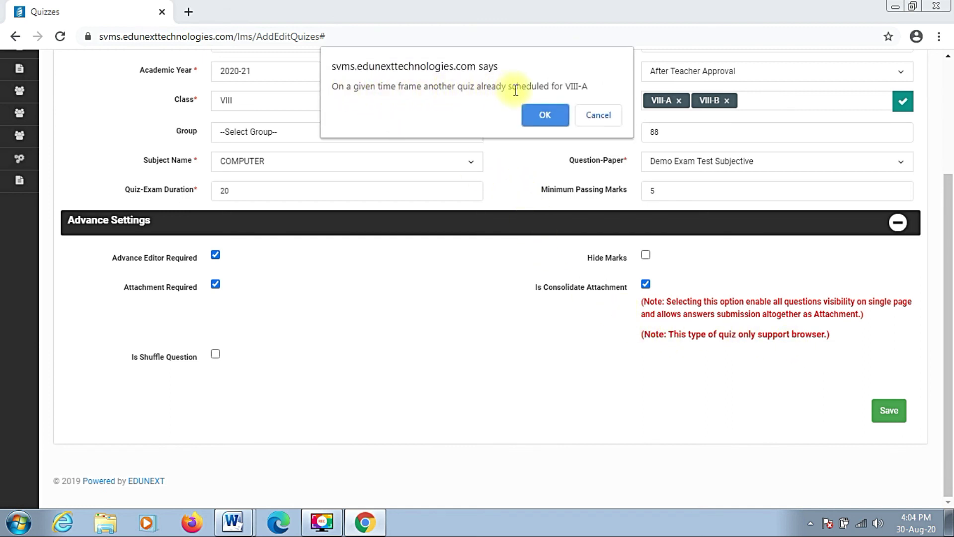
pyautogui.click(547, 116)
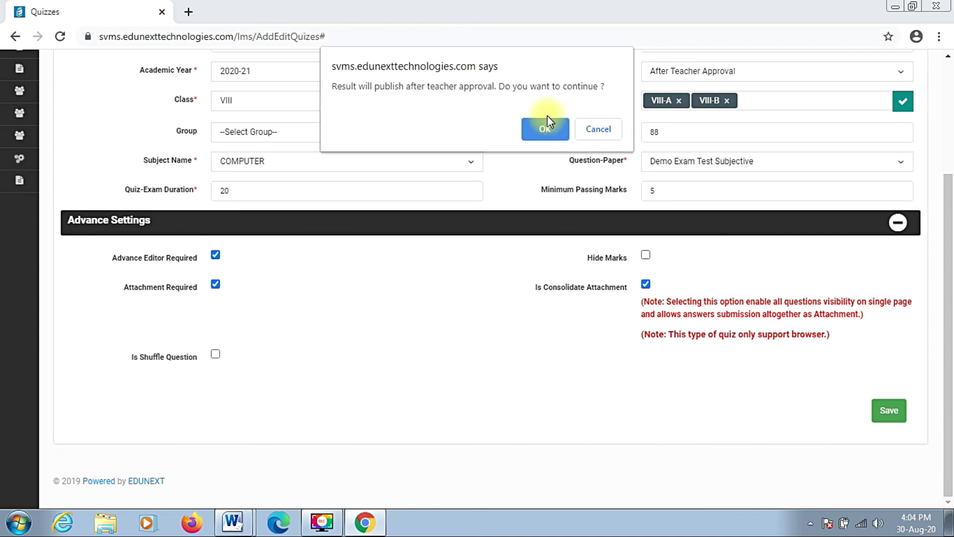
pyautogui.click(547, 128)
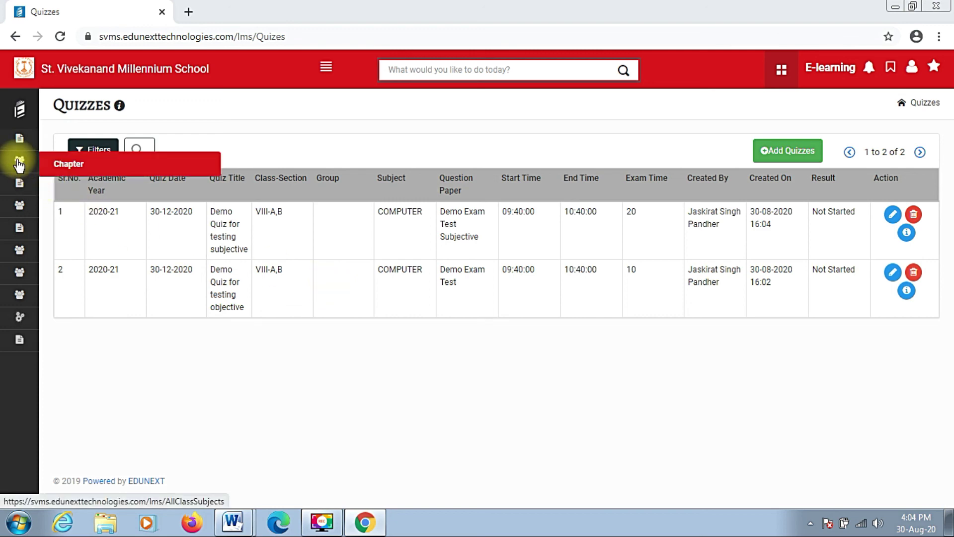
# - Open the chapter list of the COMPUTER subject for class VIII
pyautogui.click(56, 166)
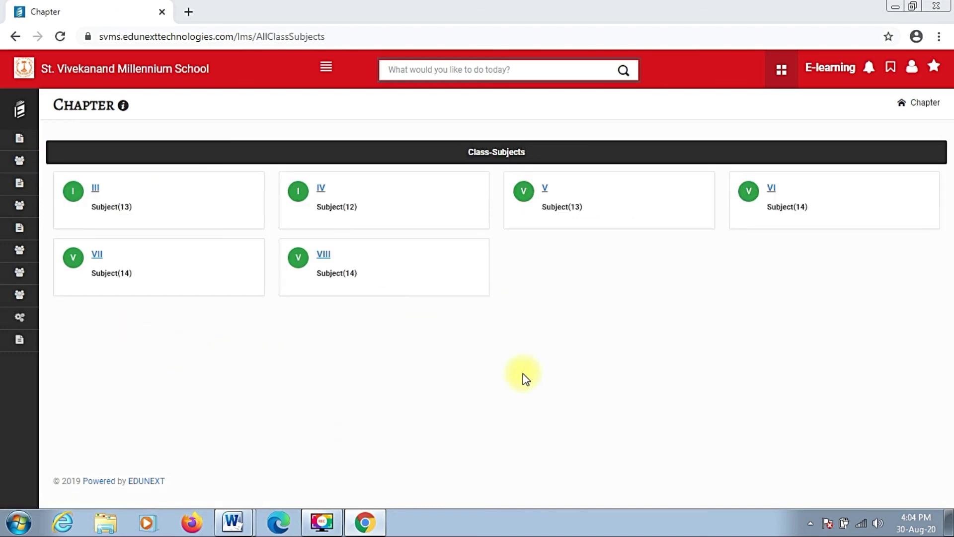
pyautogui.click(322, 256)
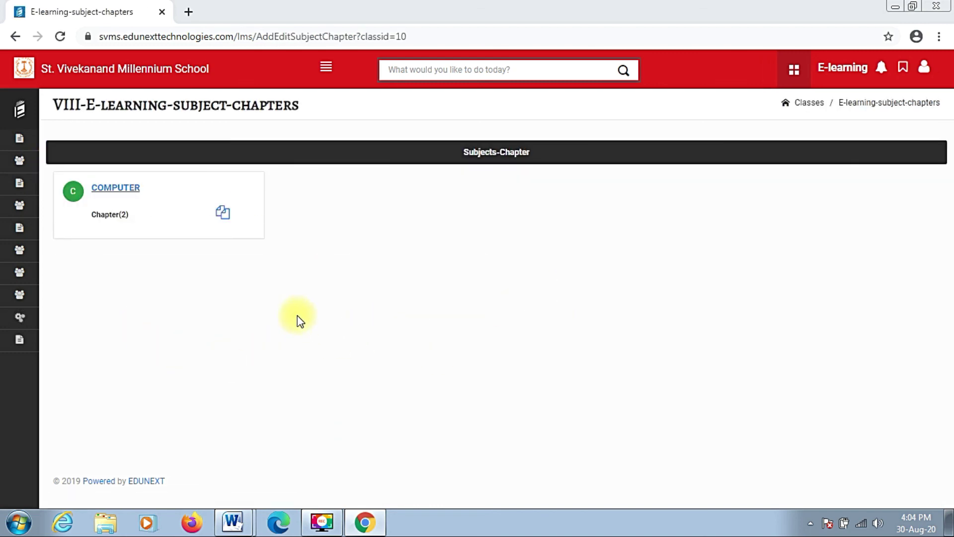
pyautogui.click(126, 187)
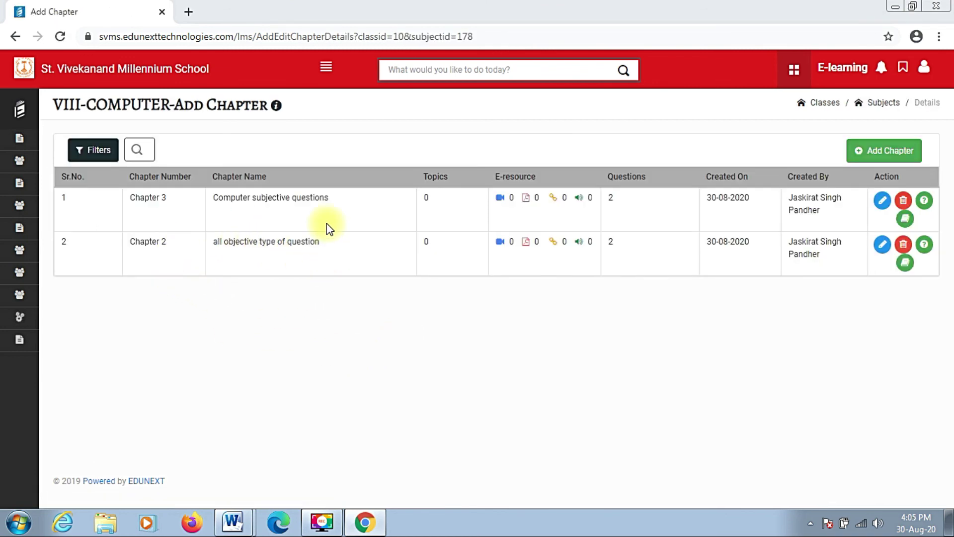
# - Open the question papers list and review the Demo Exam Test Subjective and Demo Exam Test entries
pyautogui.moveTo(62, 213)
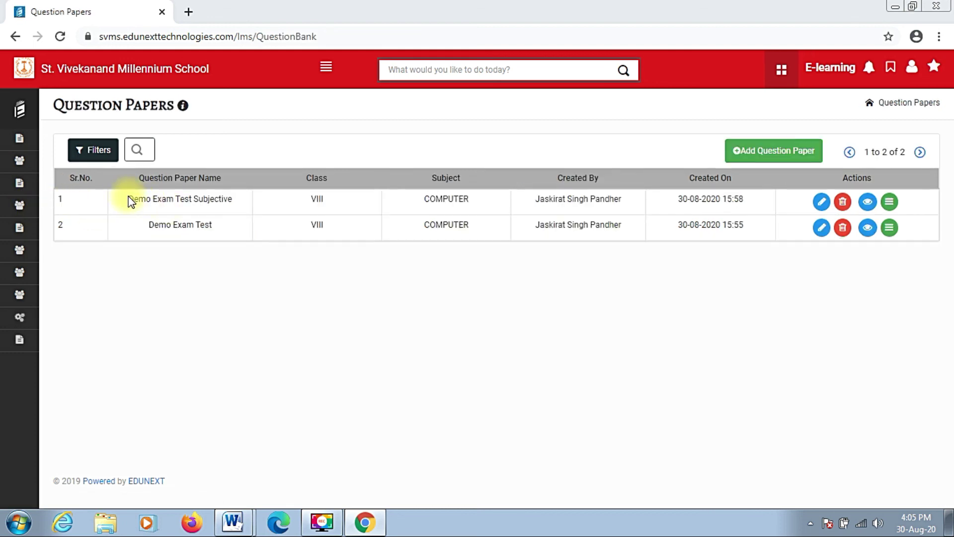
pyautogui.moveTo(128, 198); pyautogui.dragTo(209, 223)
pyautogui.click(418, 236)
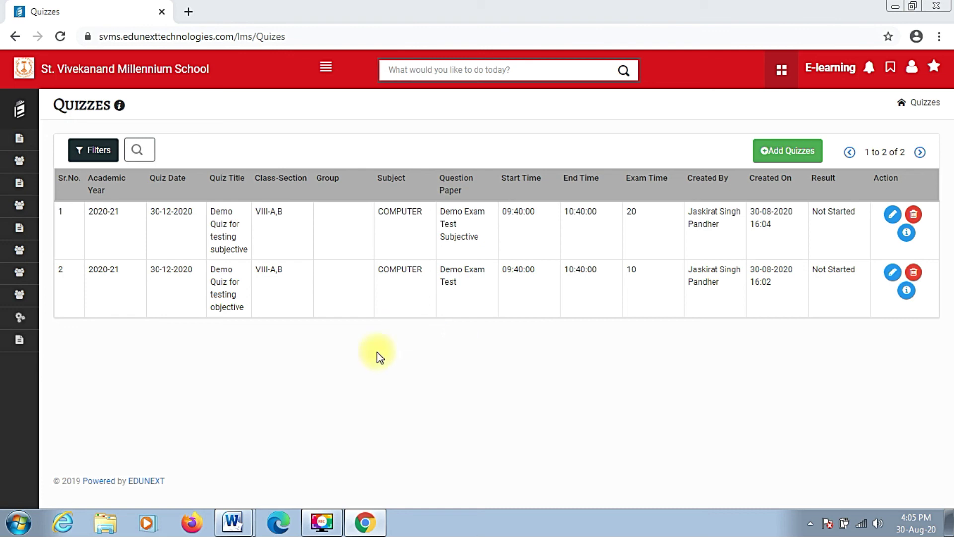
# - Switch to the Word document with the objective questions and view it from its beginning
pyautogui.moveTo(234, 521)
pyautogui.click(255, 467)
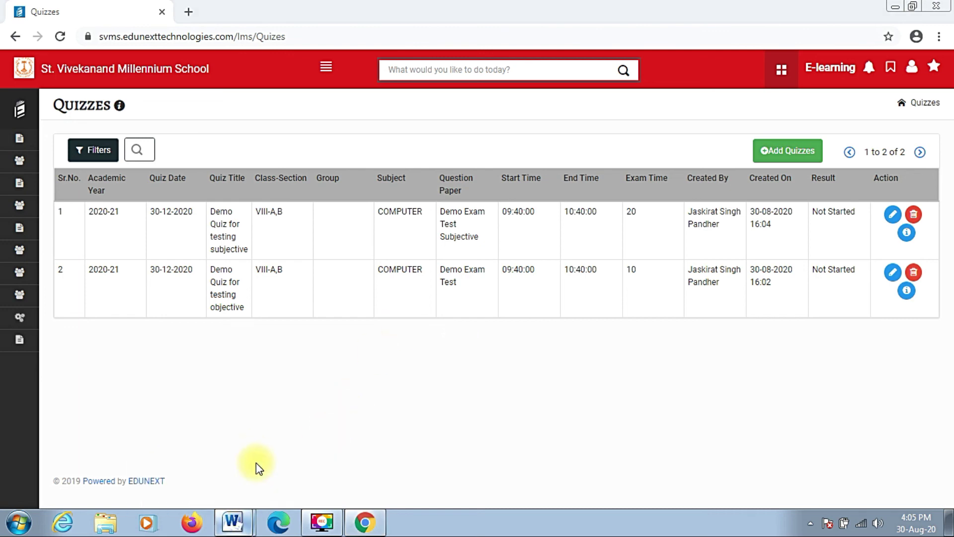
pyautogui.click(428, 373)
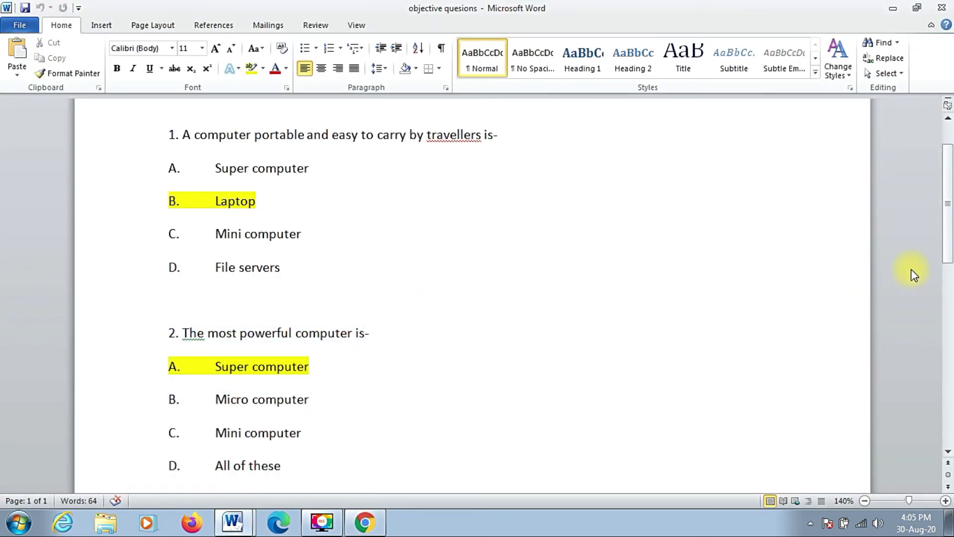
pyautogui.moveTo(951, 186); pyautogui.dragTo(939, 147)
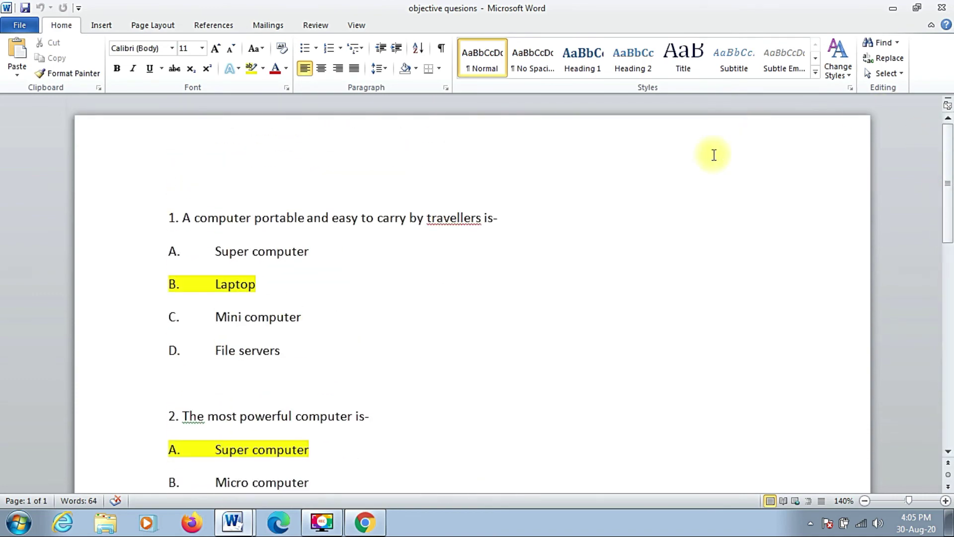